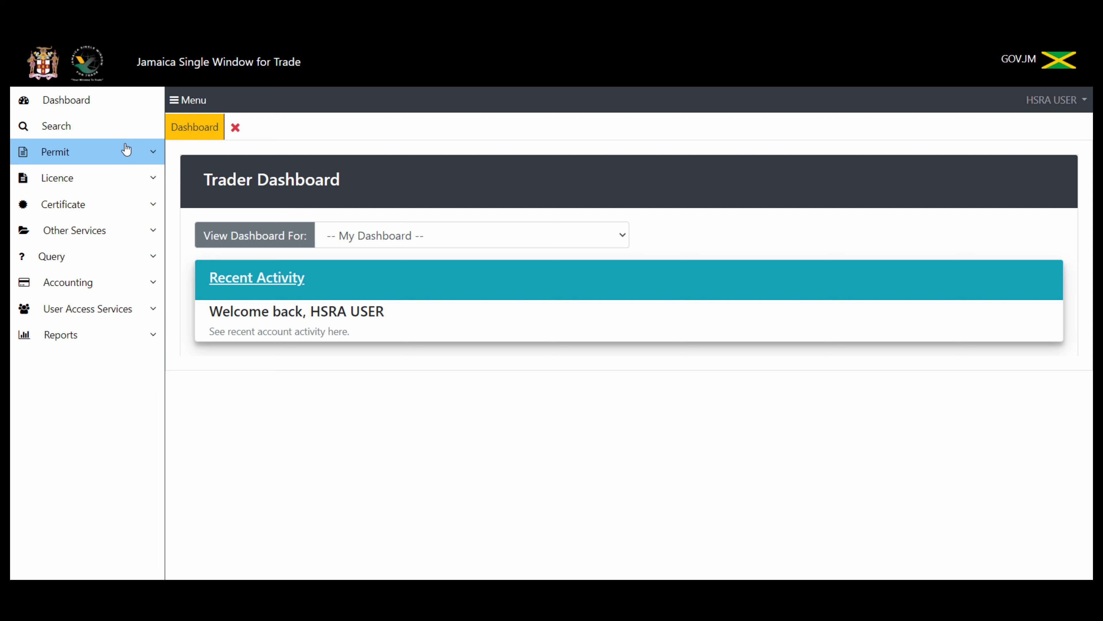
Step: Start a new permit application from the Permit menu with the Regime set to Import
left_click(126, 150)
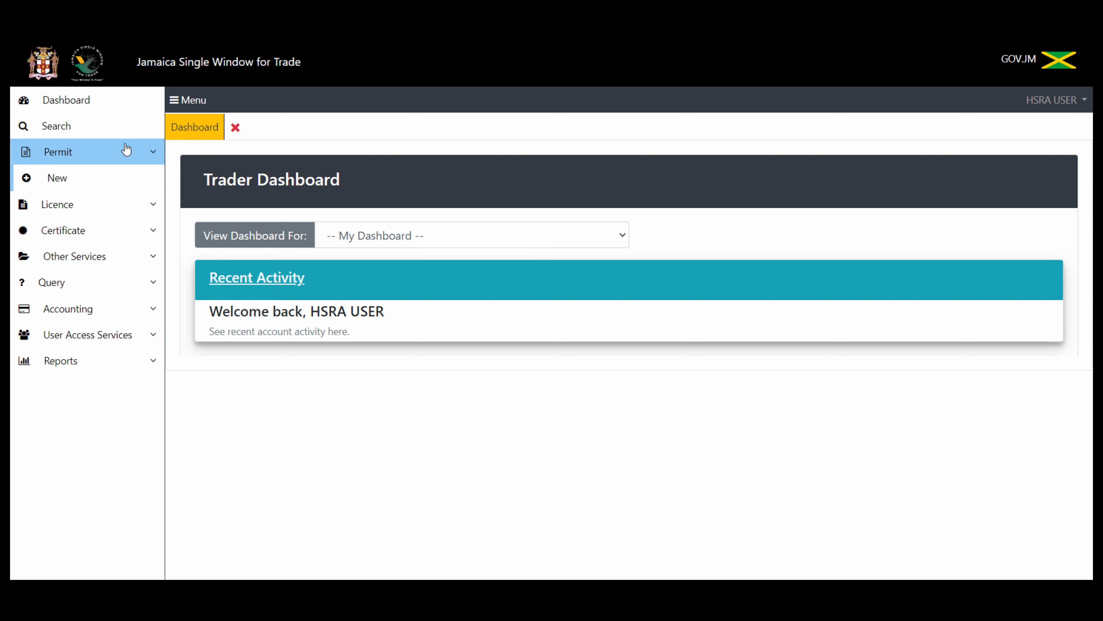
left_click(115, 178)
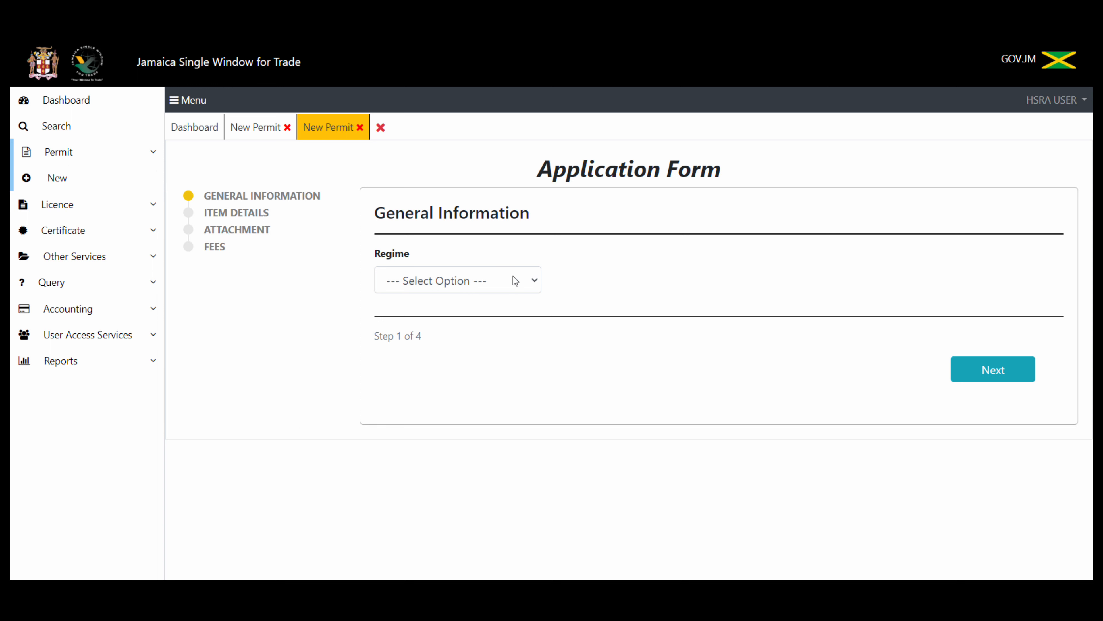
left_click(528, 283)
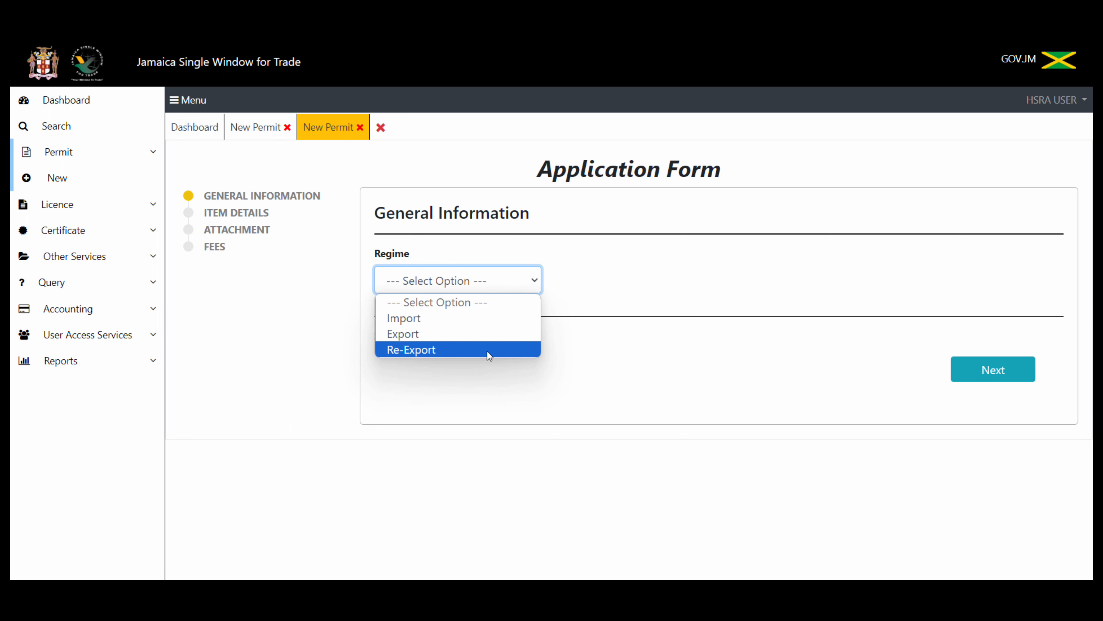
left_click(483, 316)
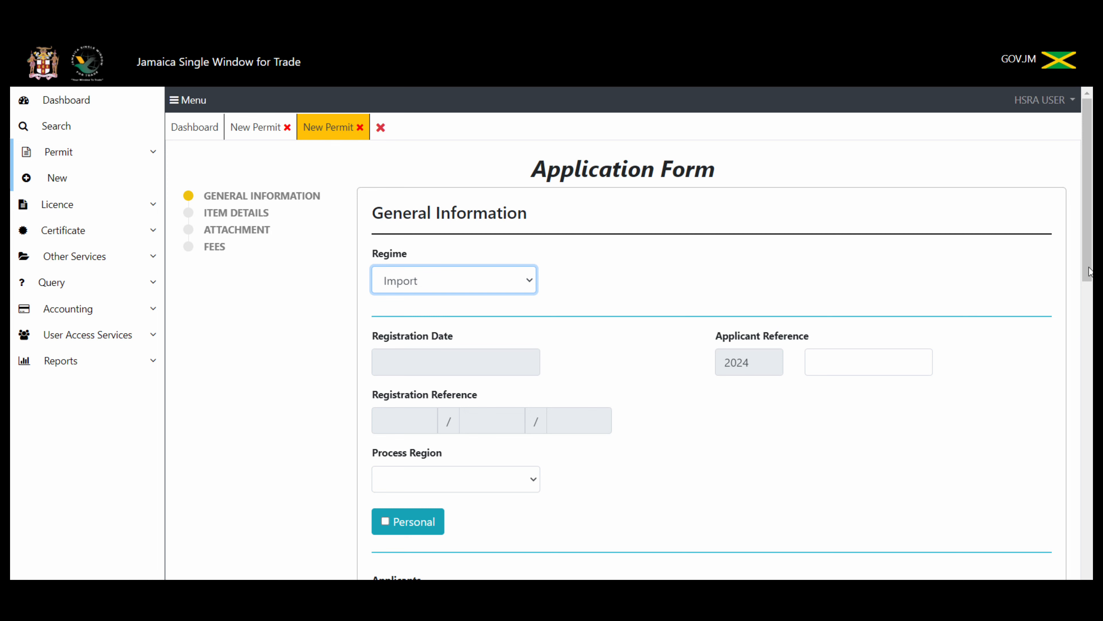
Step: Choose Kingston as Process Region and Chisholm'S Hazardous Authority as the applicant company
left_click_drag(1089, 273, 1091, 322)
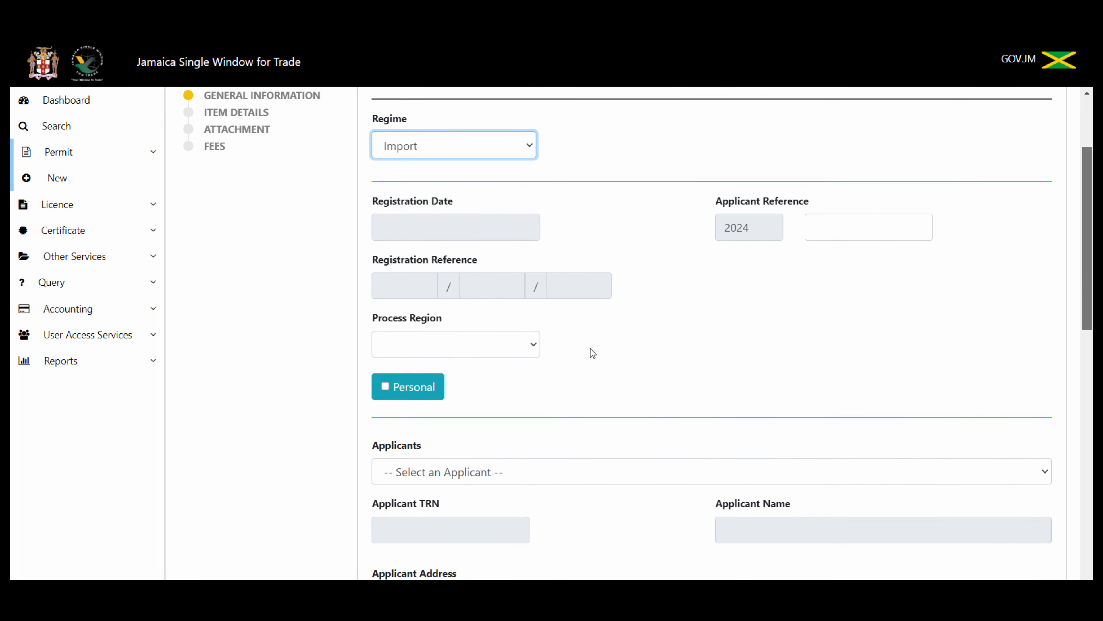
left_click(530, 338)
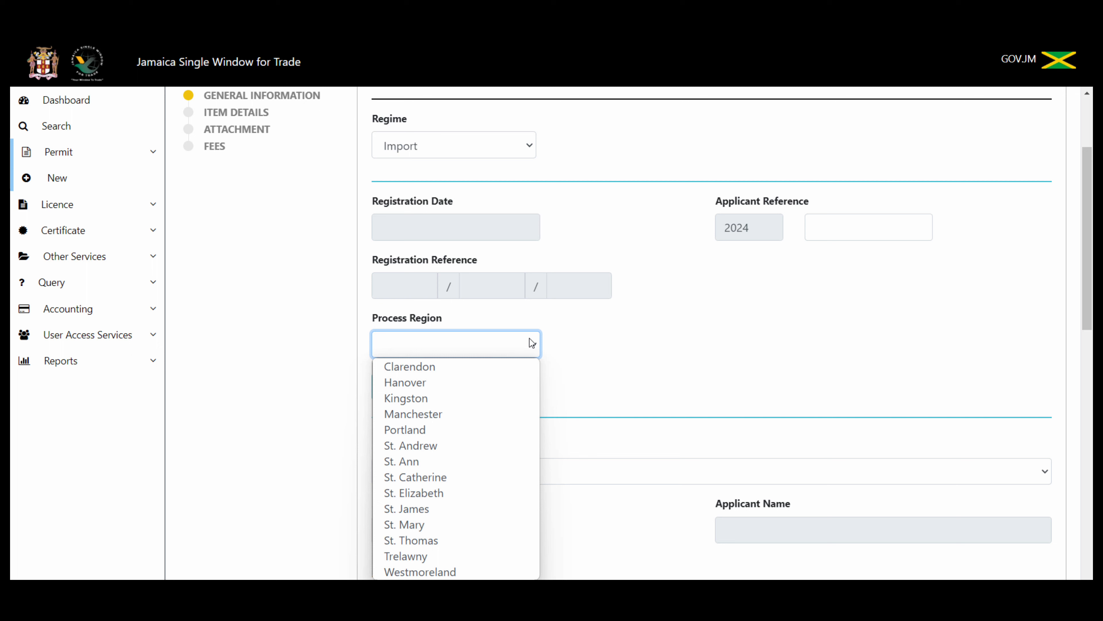
left_click(516, 398)
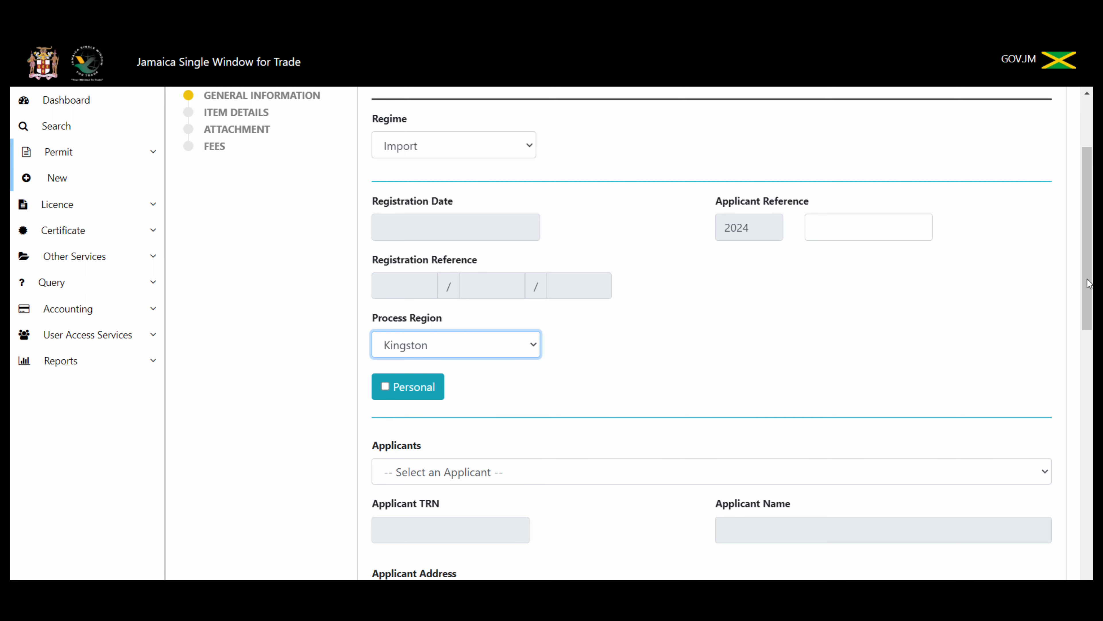
left_click_drag(1089, 283, 1091, 322)
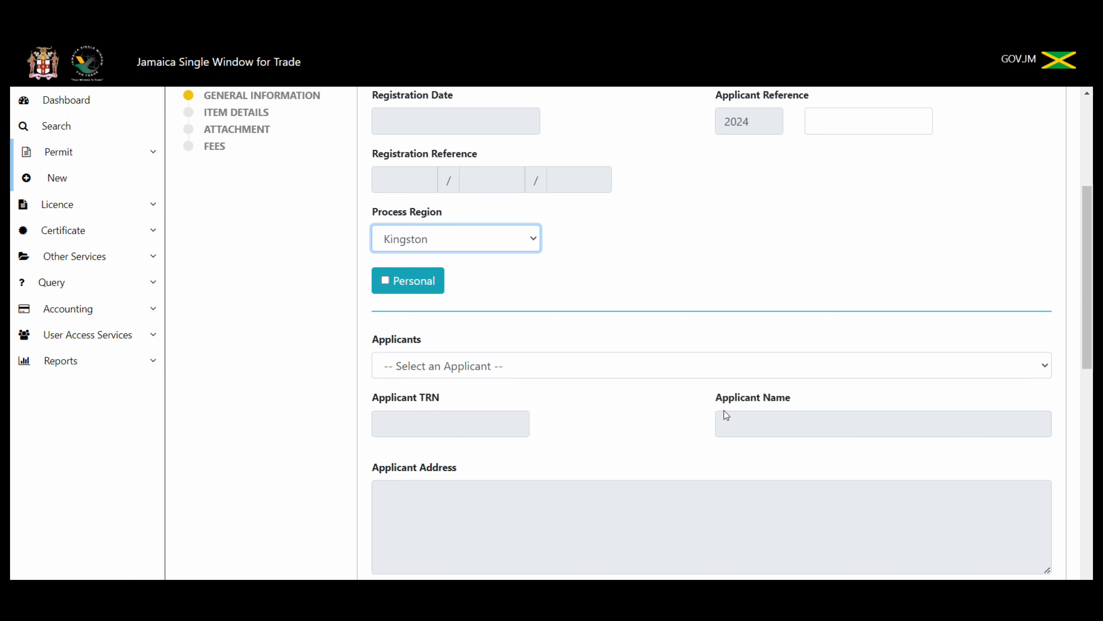
left_click(911, 370)
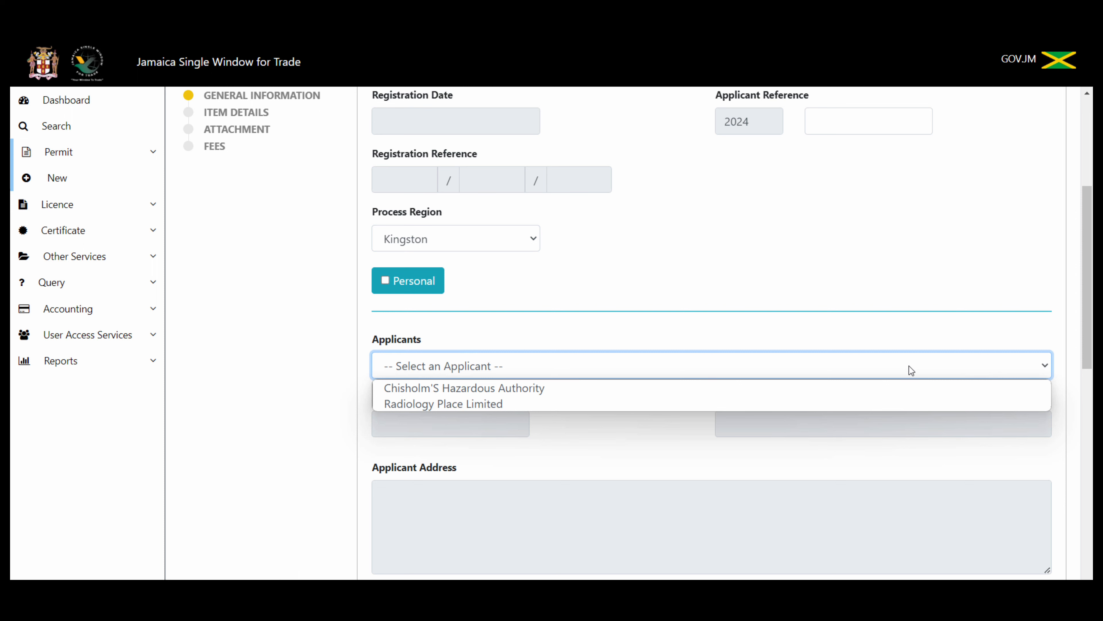
left_click(833, 389)
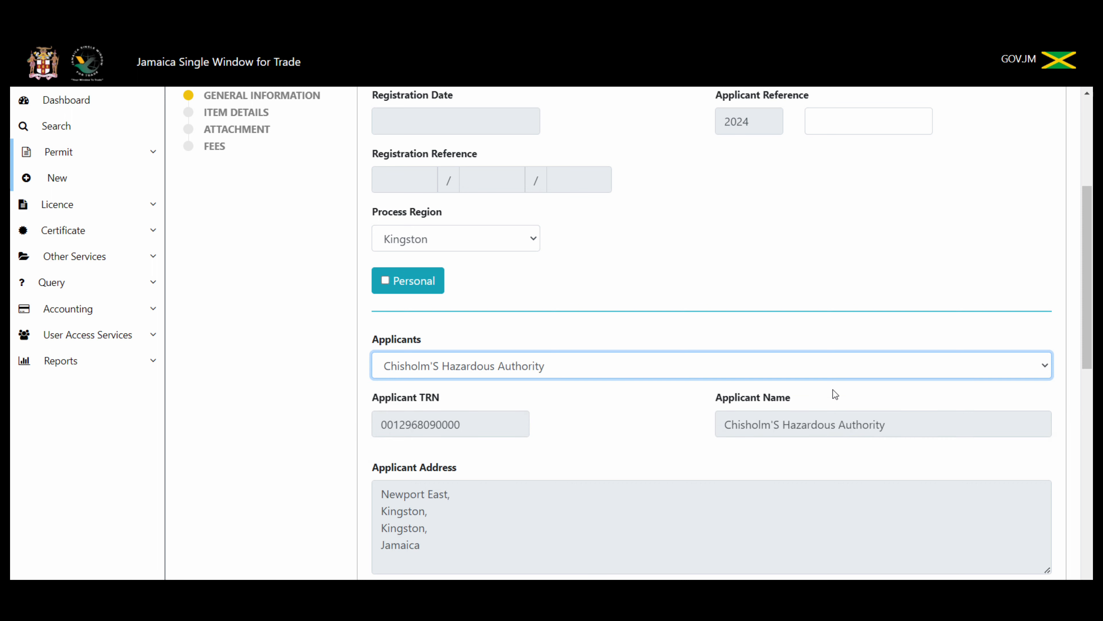
left_click_drag(1086, 313, 1089, 443)
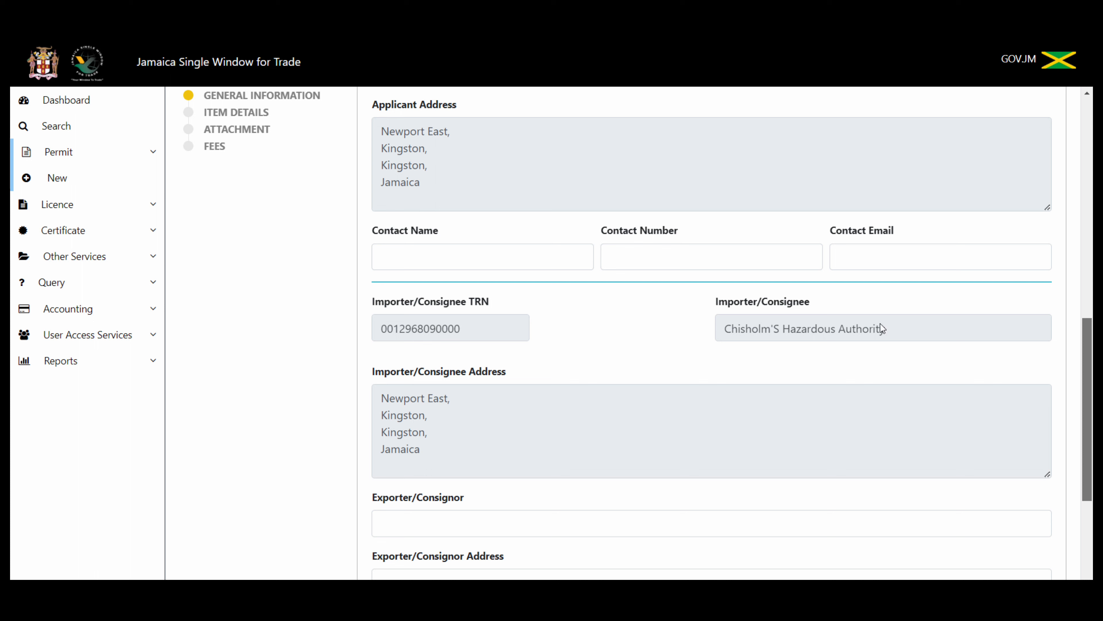
Step: Fill in the contact person's full name, phone number and e-mail address
left_click(523, 255)
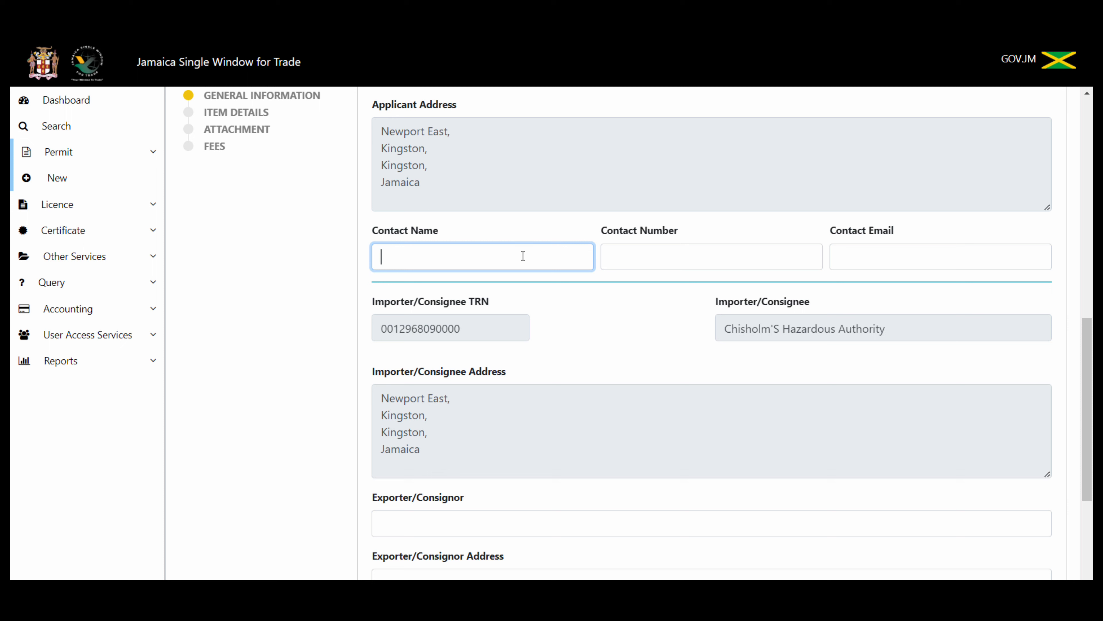
left_click(664, 261)
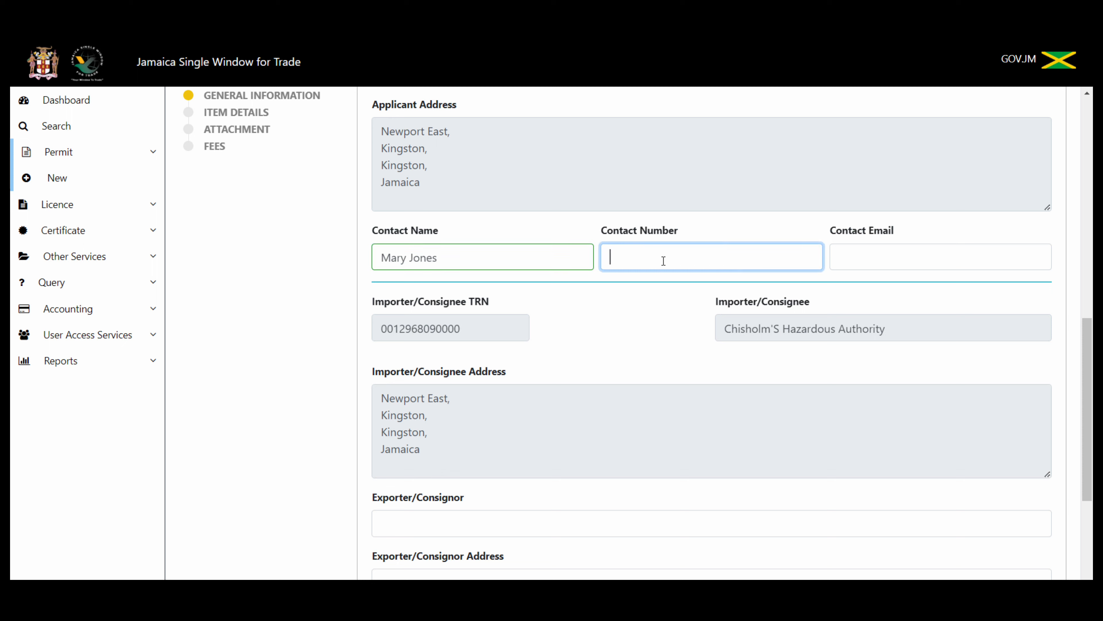
left_click(864, 257)
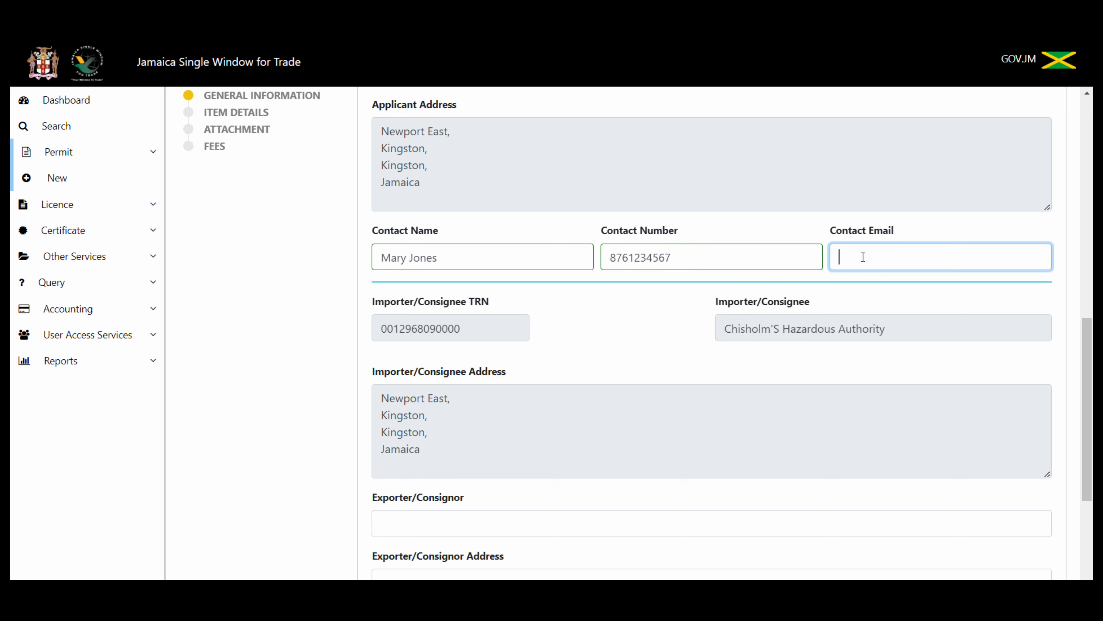
type("mail@mail.com")
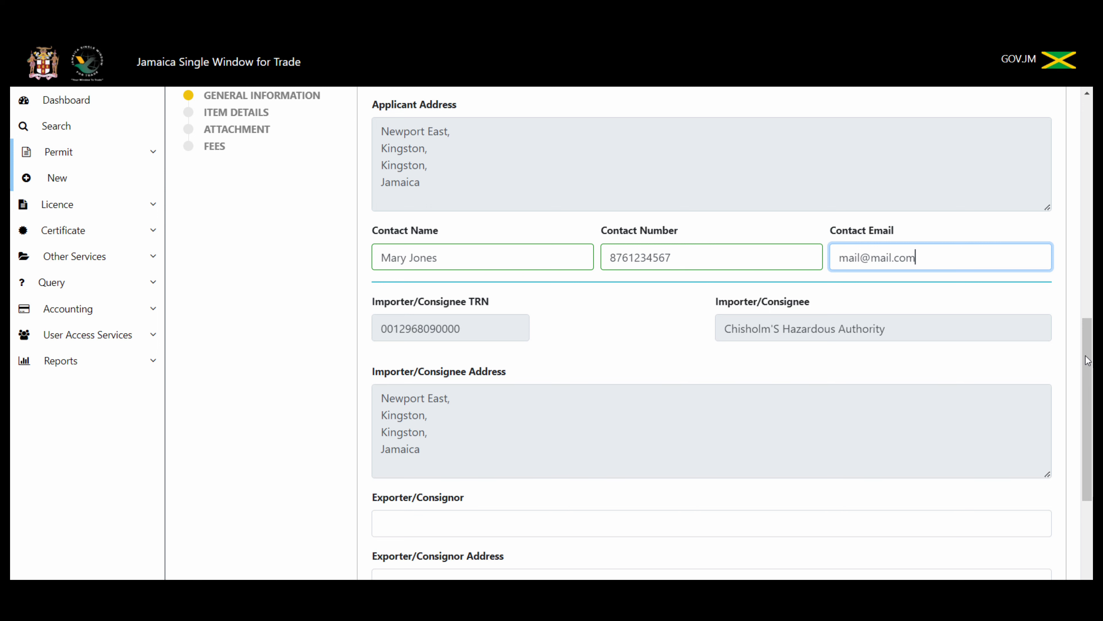
scroll(1092, 387, "down", 2)
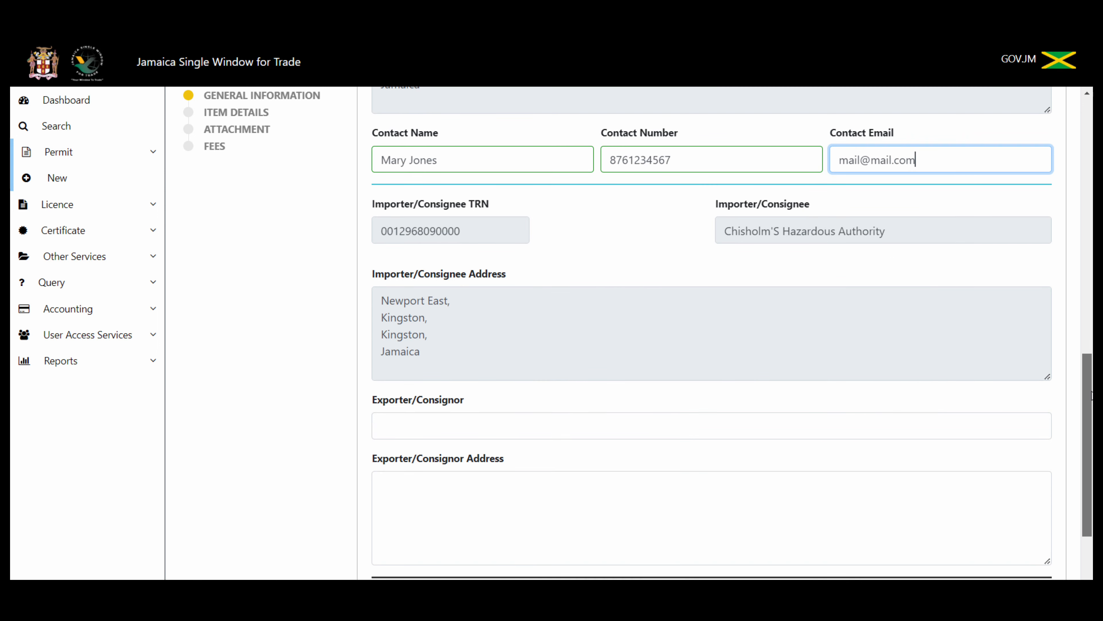
left_click_drag(1092, 396, 1088, 428)
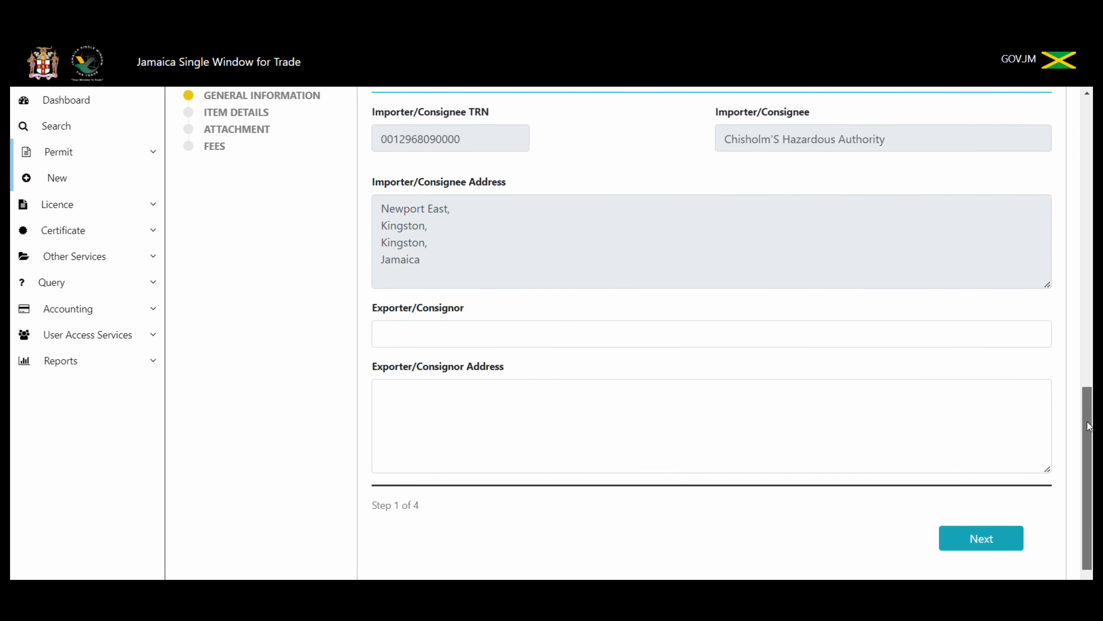
left_click(771, 324)
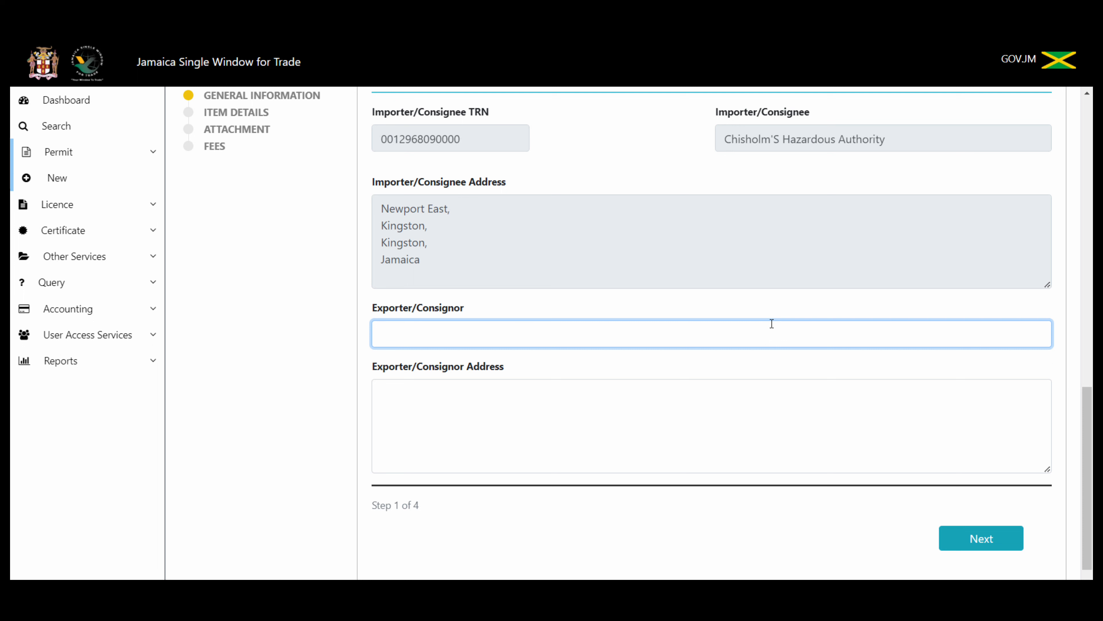
Step: Enter Radiation Chemicals International as the Exporter/Consignor, correcting a mistyped start
type("Hazr")
key("BackSpace")
key("BackSpace")
key("BackSpace")
key("BackSpace")
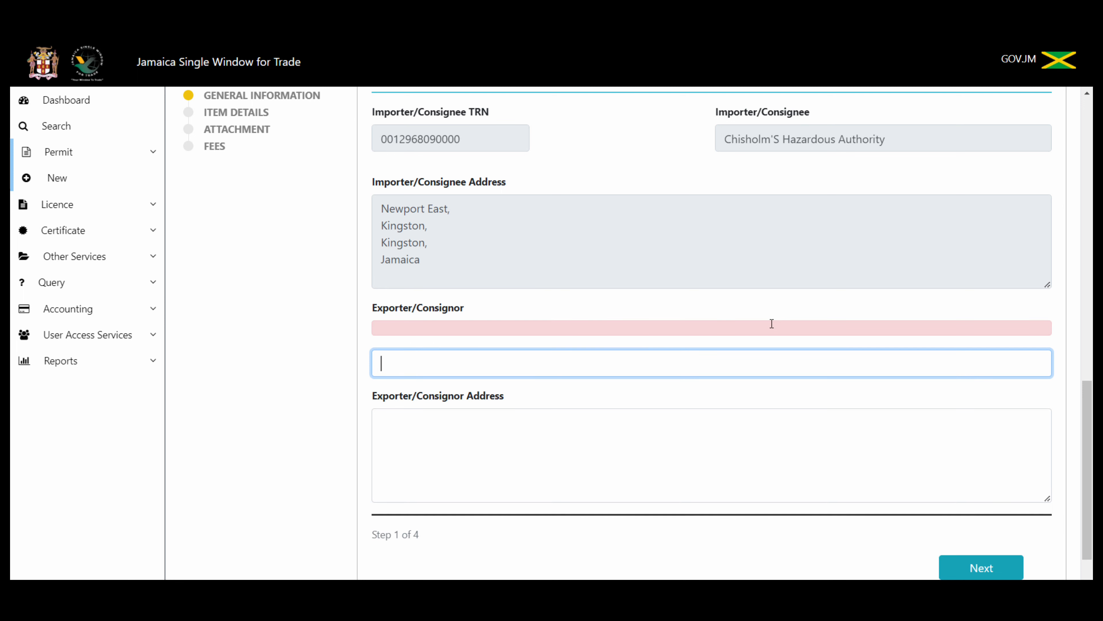
type("Radiatio")
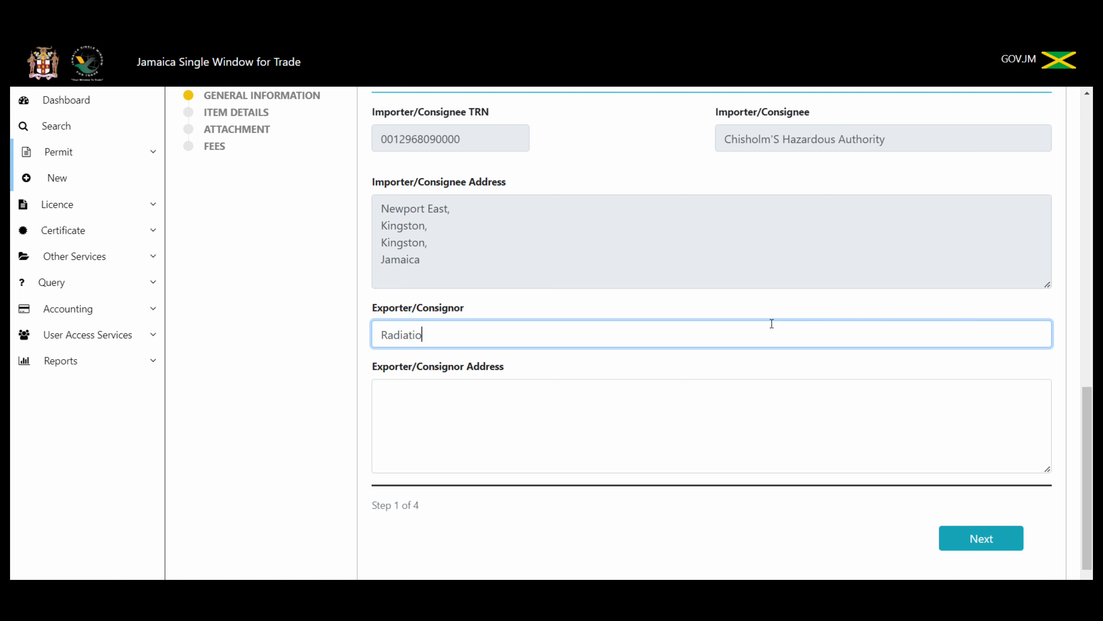
type("n Chemicals Internationa")
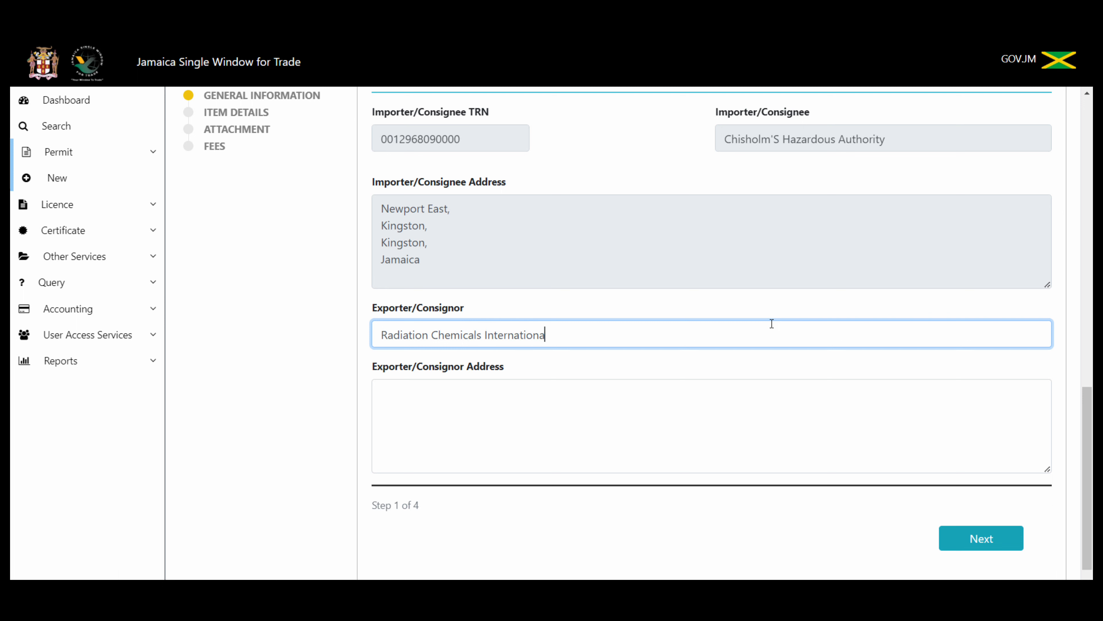
type("l")
Step: Enter the exporter's three-line street address, ending with the country USA
left_click(684, 425)
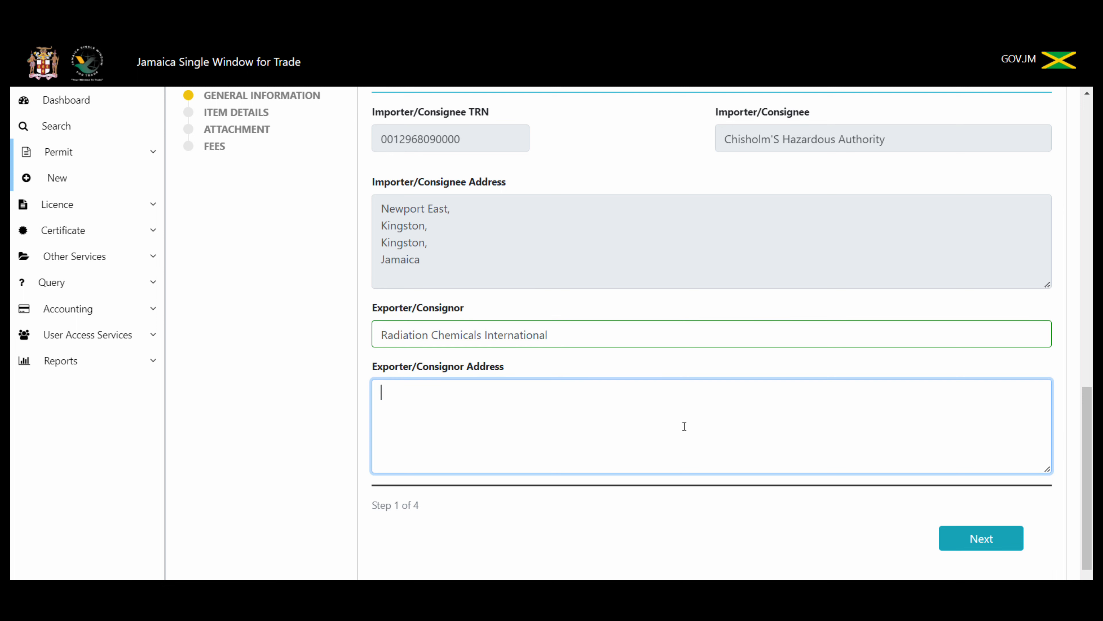
key("Return")
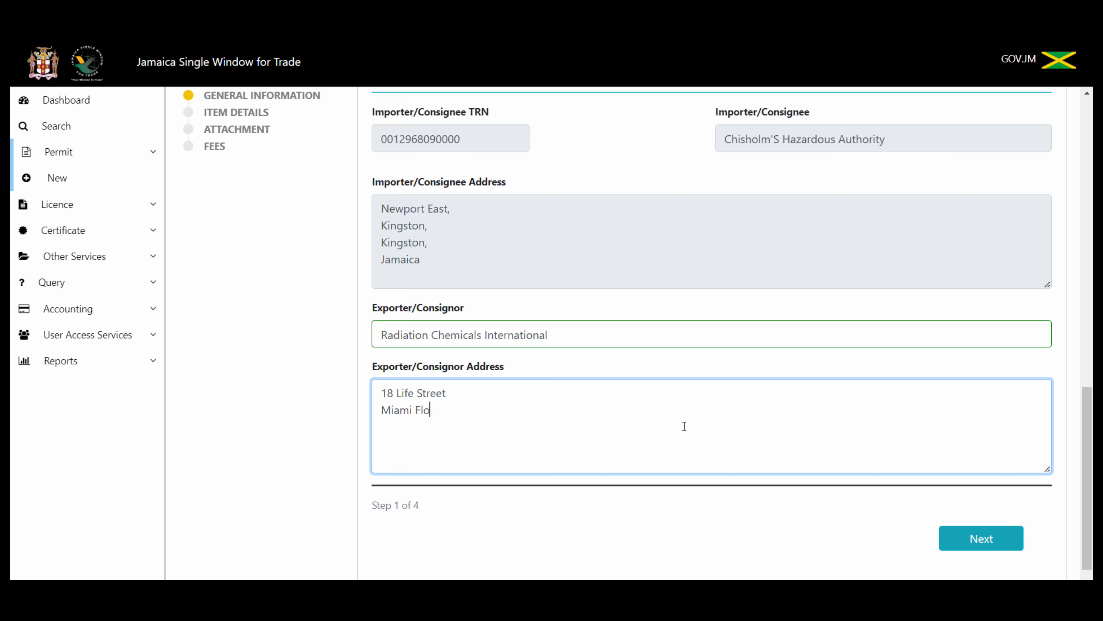
key("Return")
mouse_move(1091, 447)
left_mouse_down()
mouse_move(1091, 160)
mouse_move(1093, 457)
left_mouse_up()
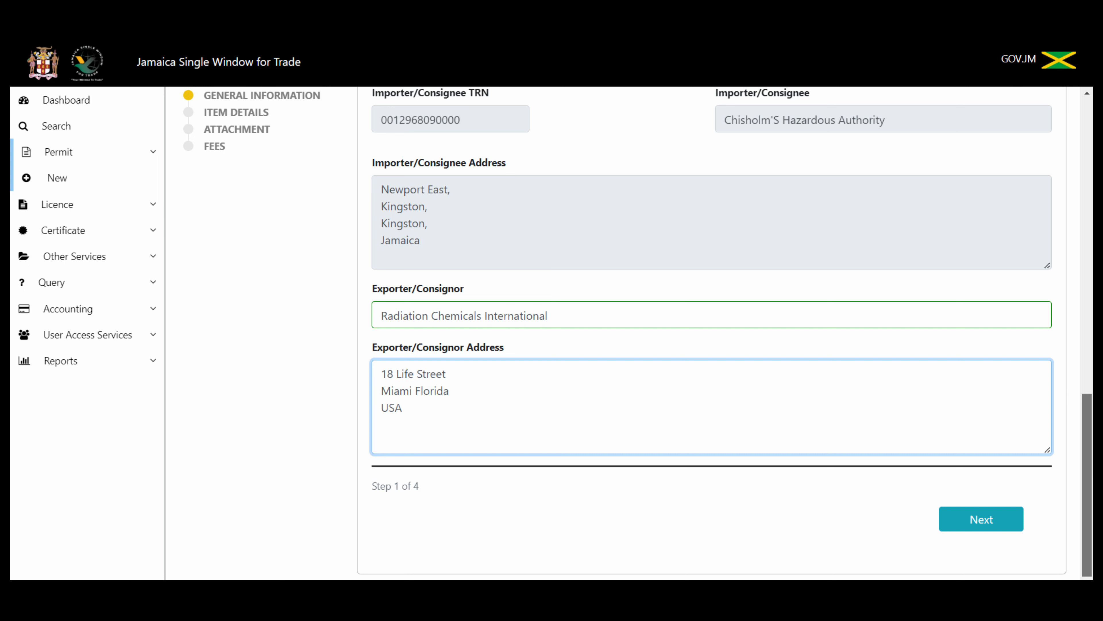
Step: Go to Item Details and choose Process Type Hazardous Substance Import Permit - Radiation Generators
left_click(992, 521)
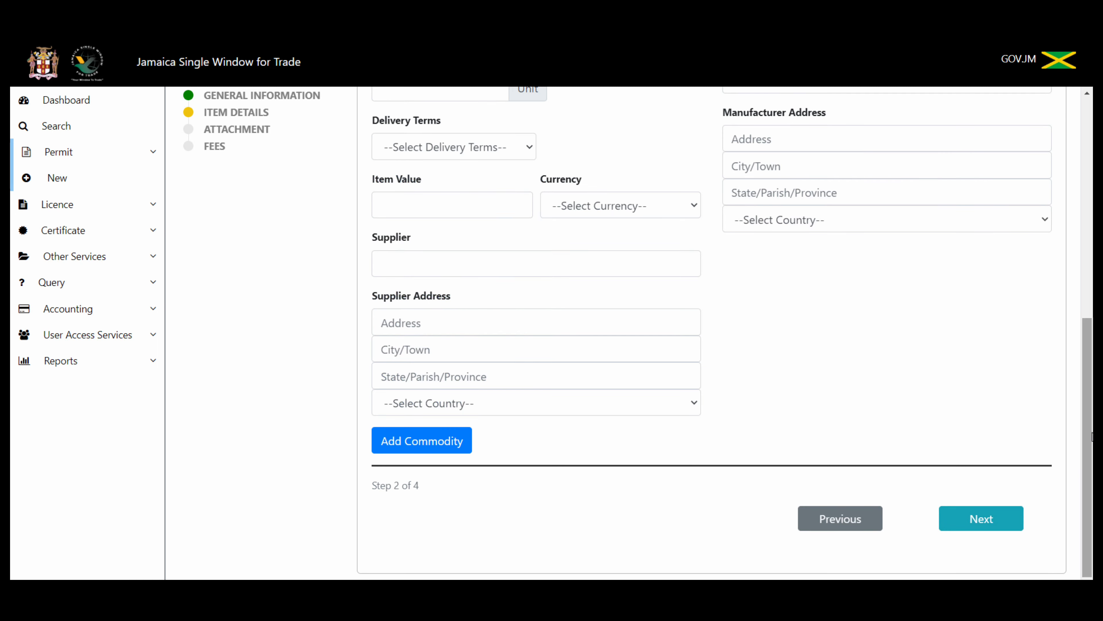
left_click_drag(1091, 437, 1093, 187)
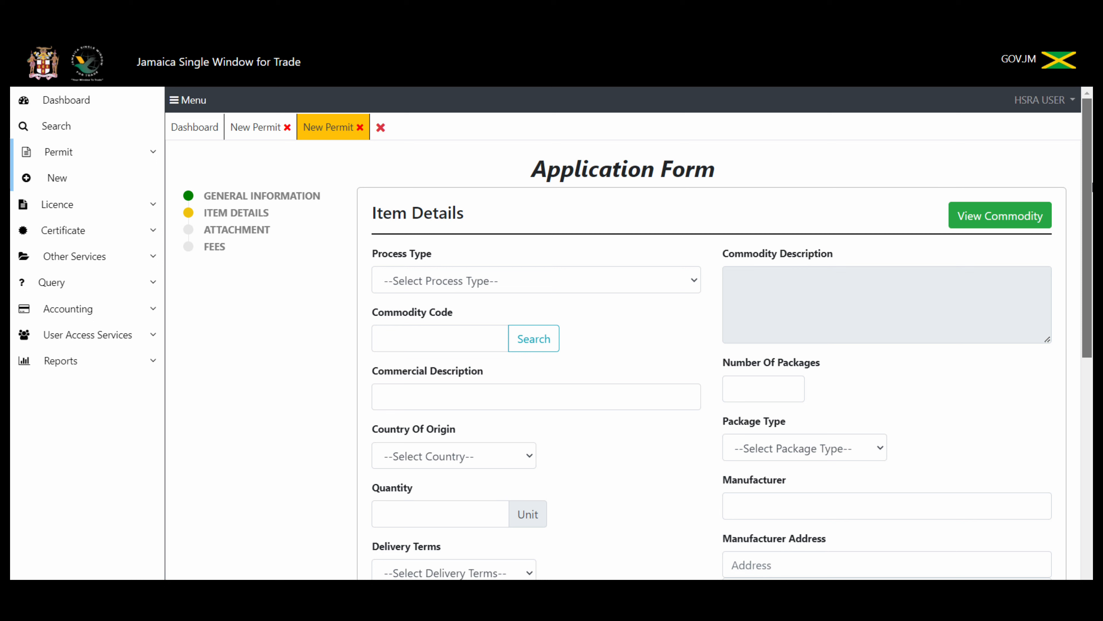
left_click(696, 275)
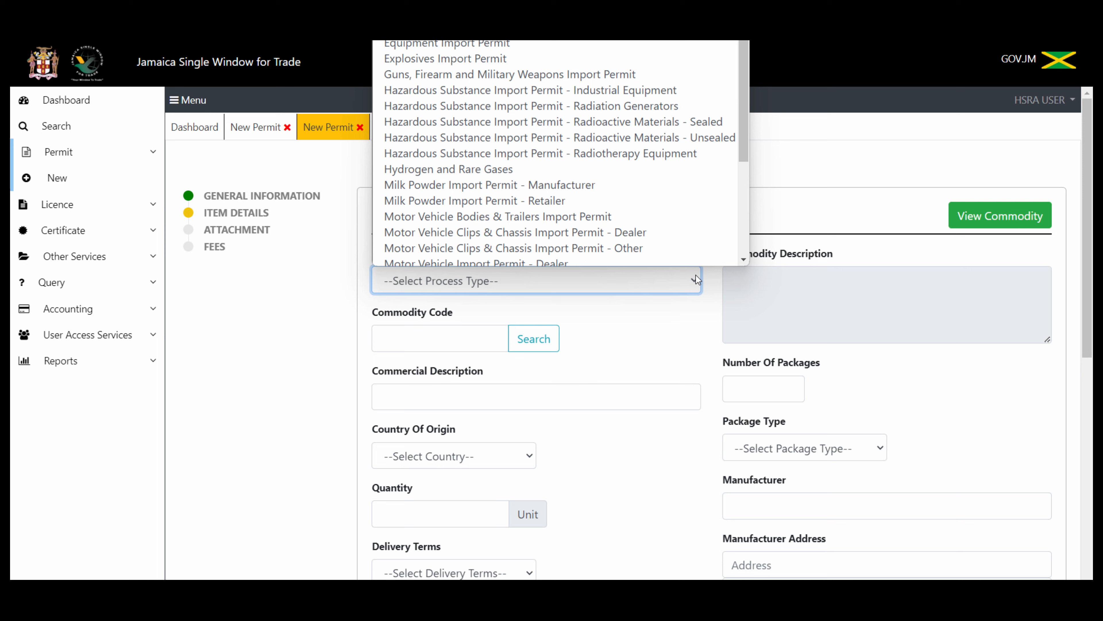
left_click(665, 97)
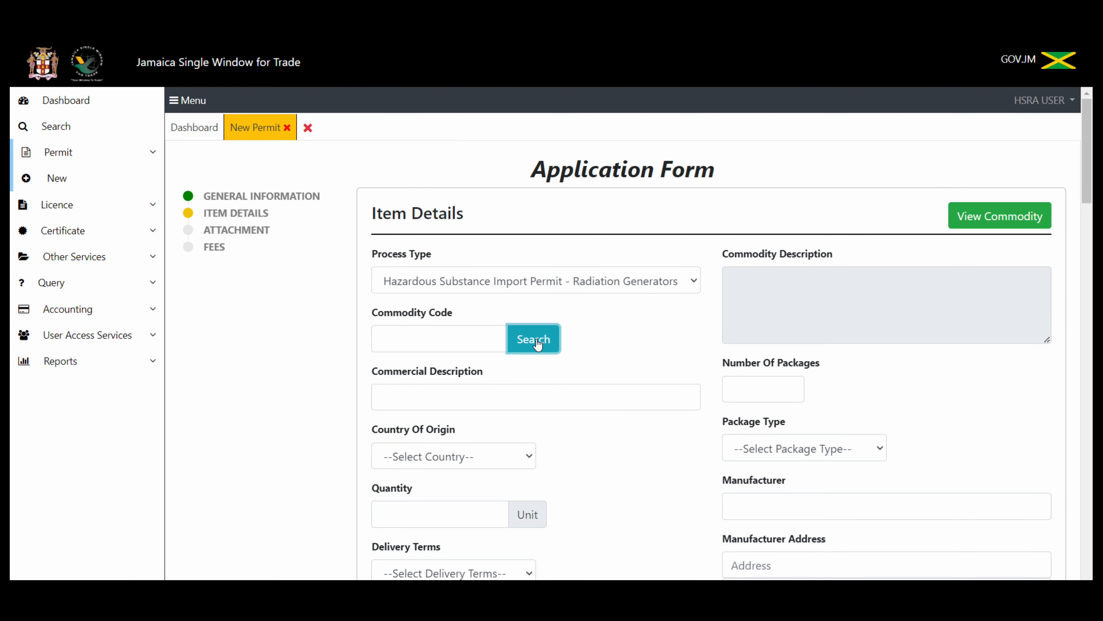
left_click(537, 342)
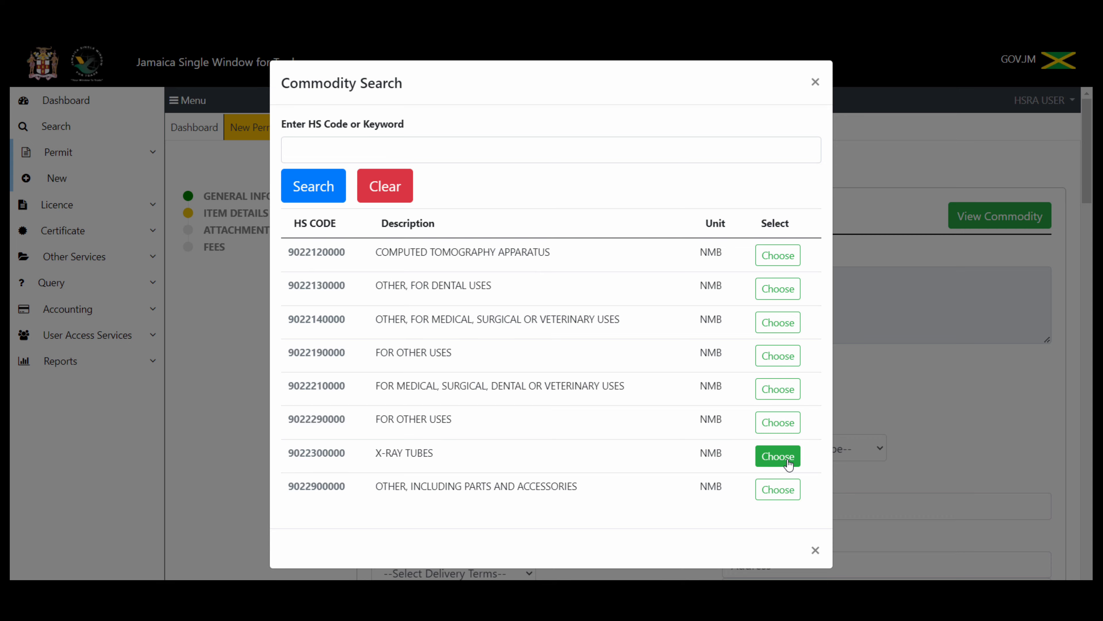
left_click(778, 456)
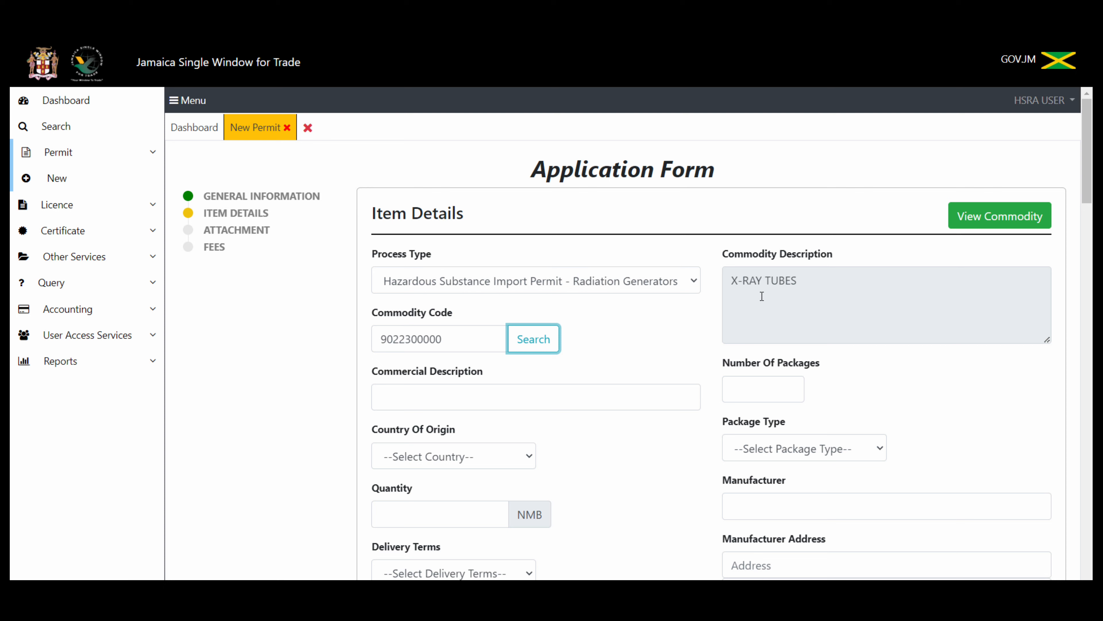
Step: Enter 'Generator X-Ray Tubes 78VT7' as the Commercial Description, fixing stray characters and the hyphen
left_click(536, 402)
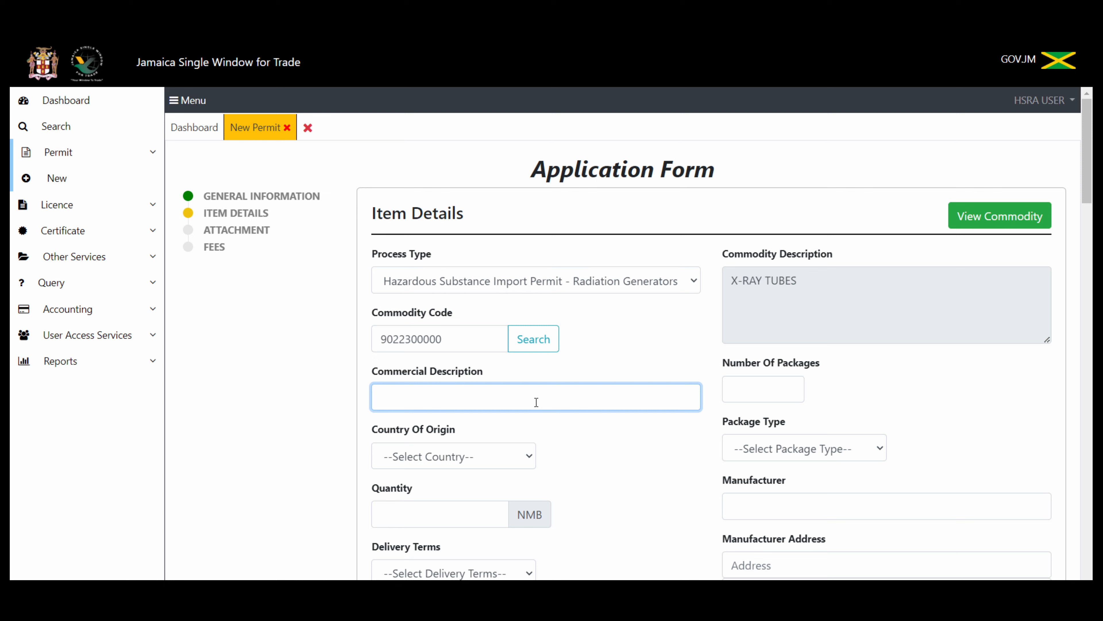
type("Generator XRay Tubes ")
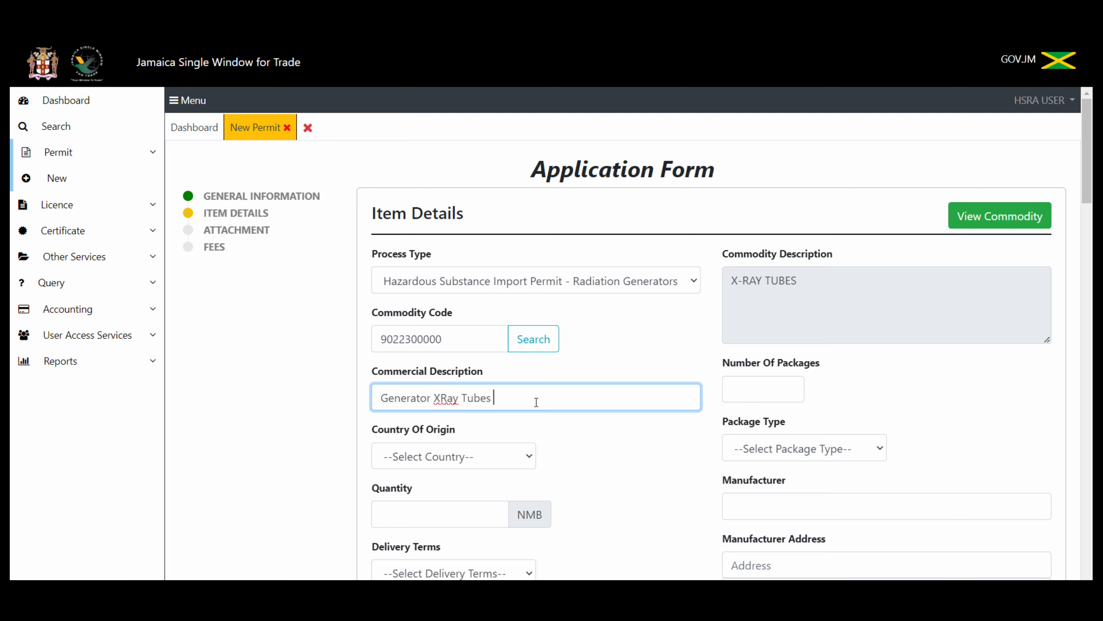
type("%^&")
key("BackSpace")
key("BackSpace")
key("BackSpace")
key("BackSpace")
type("78VT7")
left_click(442, 396)
type("-")
Step: Choose United States of America as Country Of Origin and enter quantity 1
left_click(480, 457)
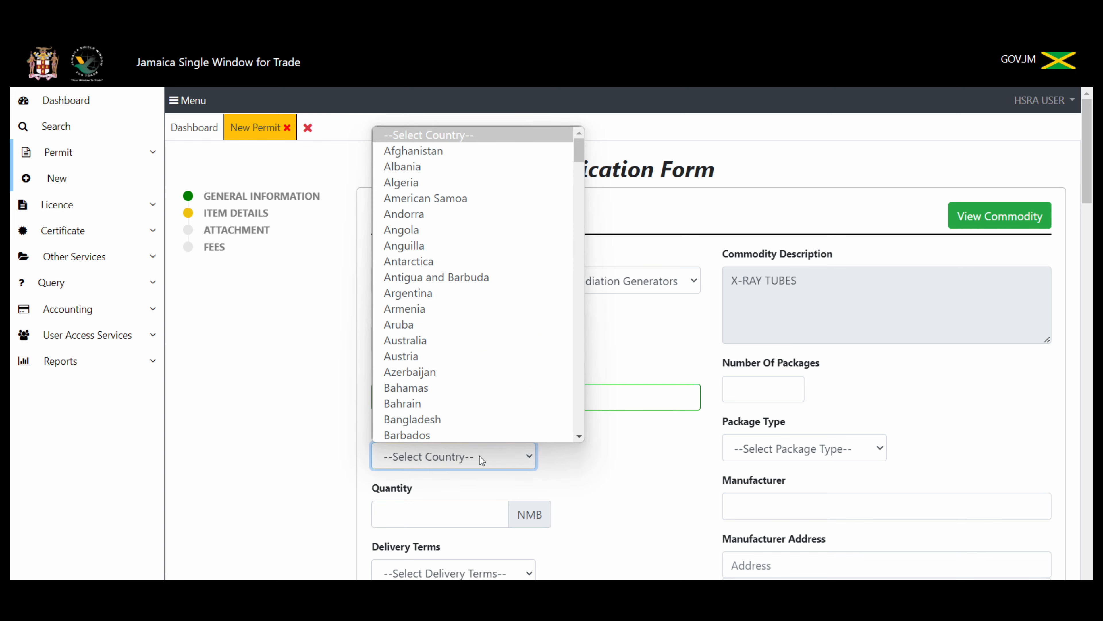
type("un")
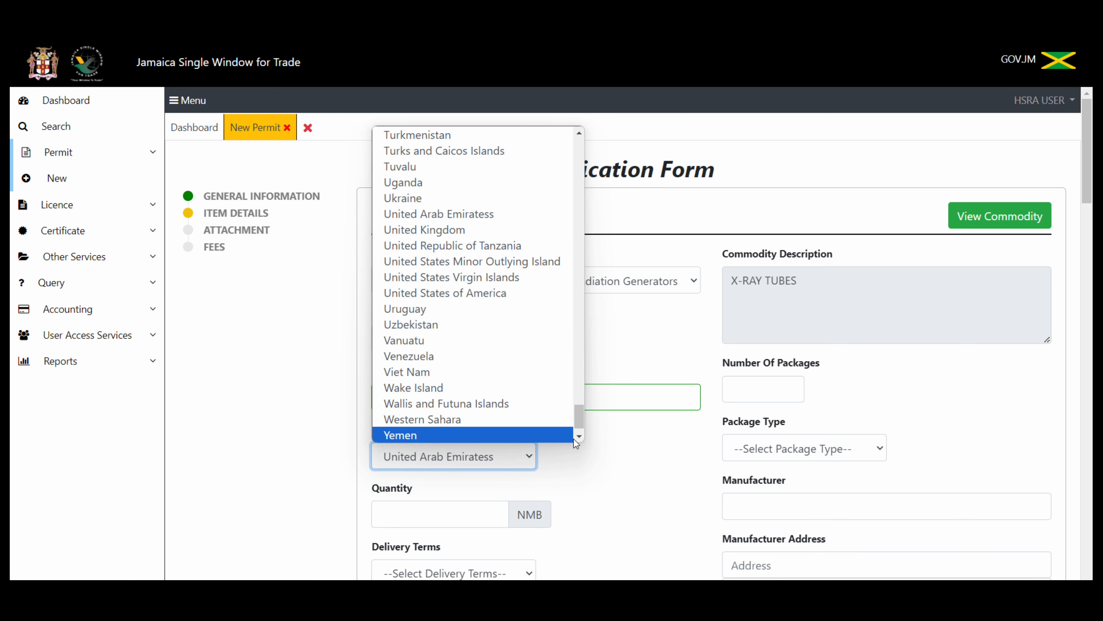
left_click(522, 294)
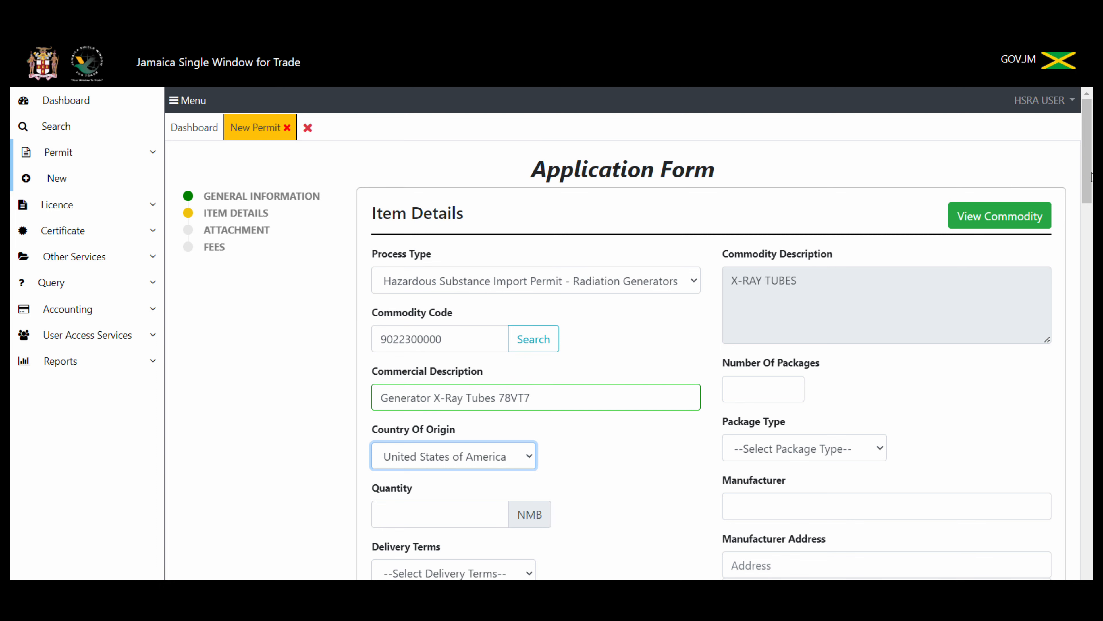
left_click_drag(1092, 176, 1092, 200)
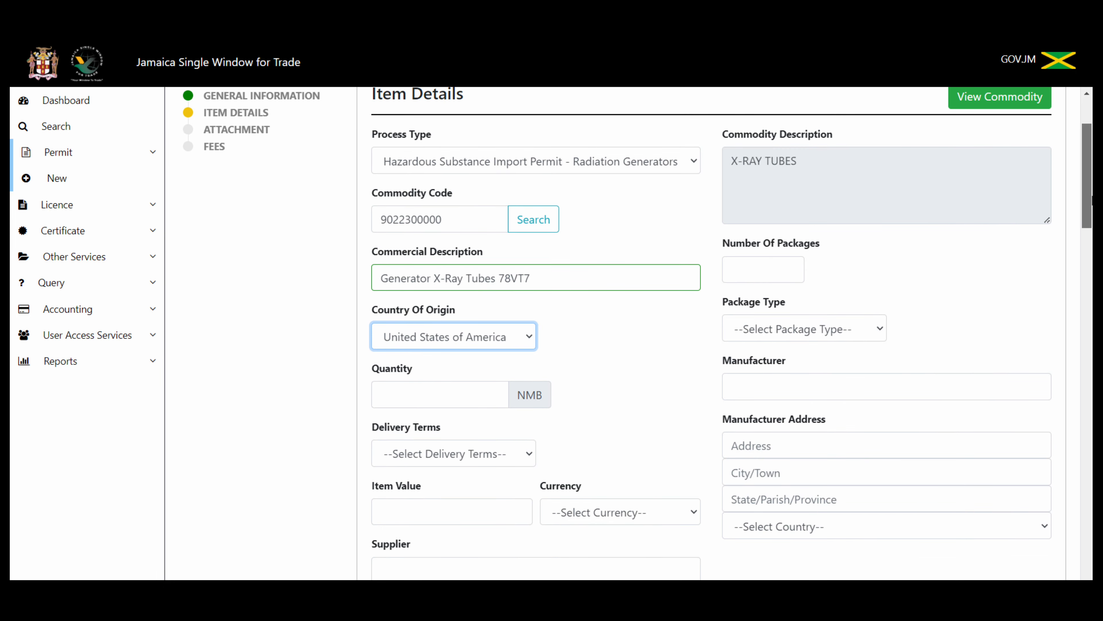
left_click(429, 394)
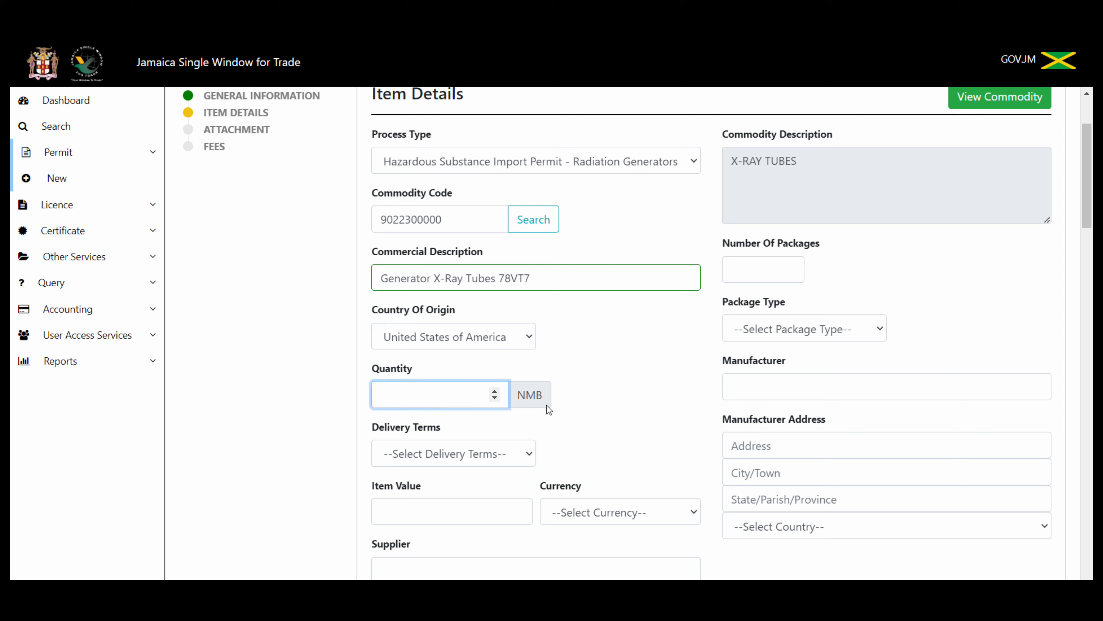
type("1")
Step: Choose 'Cost, insurance and freight' delivery terms and an item value of 20000 in USD
left_click(529, 452)
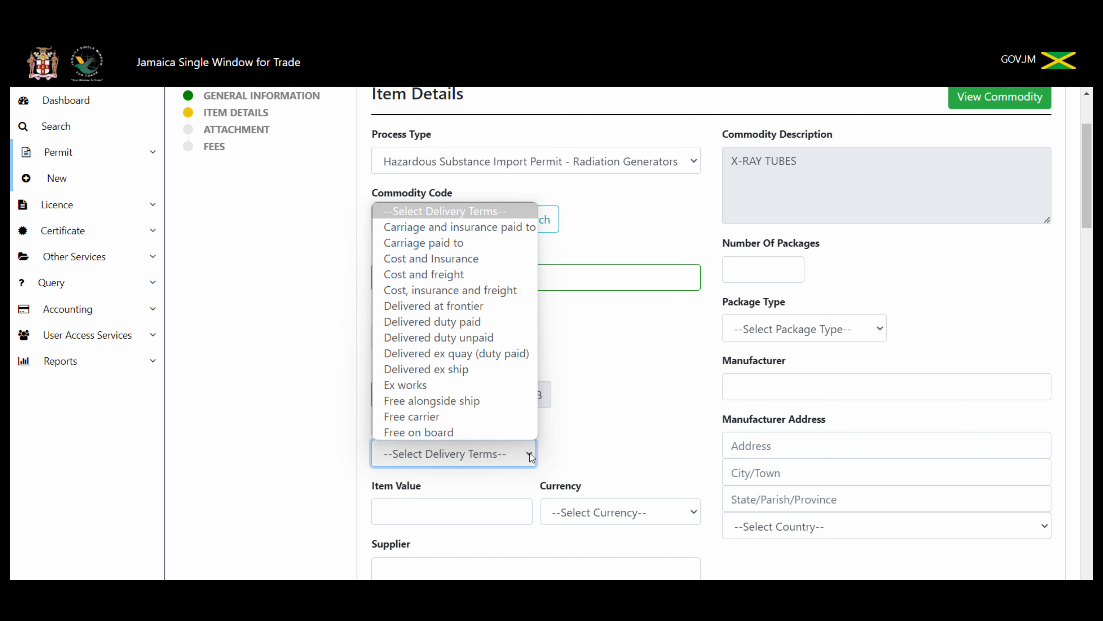
left_click(518, 297)
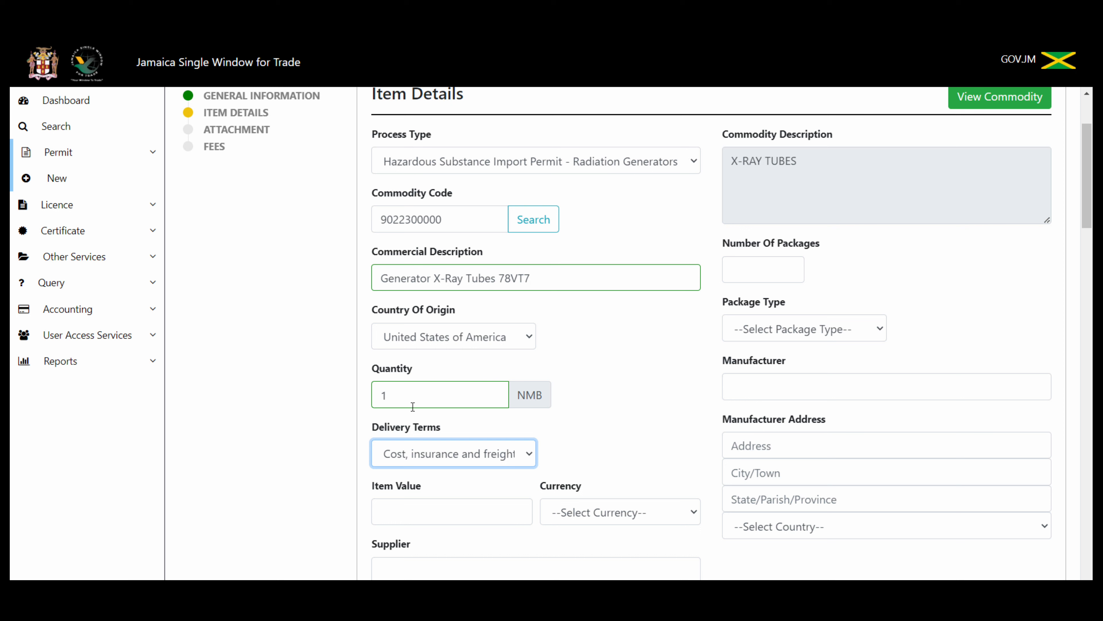
left_click(418, 520)
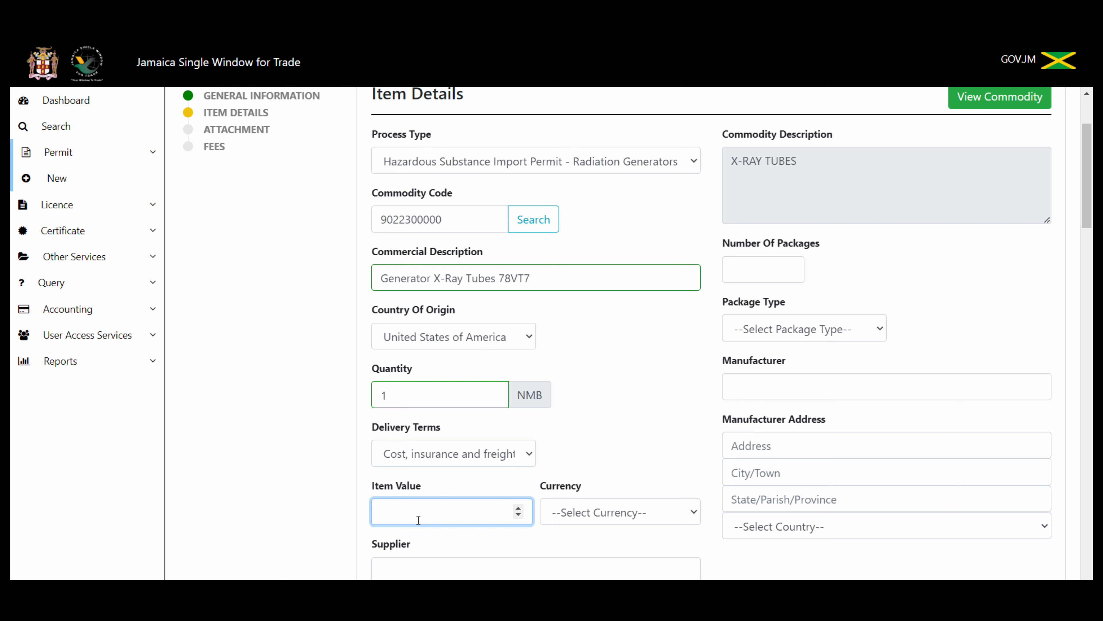
type("20000")
left_click(690, 513)
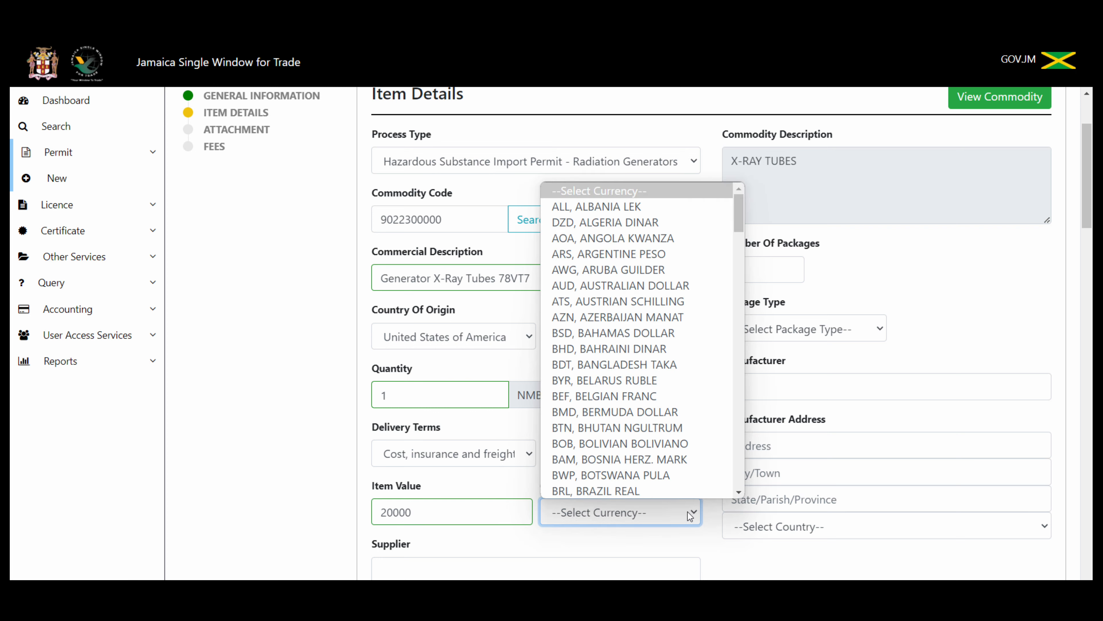
type("usd")
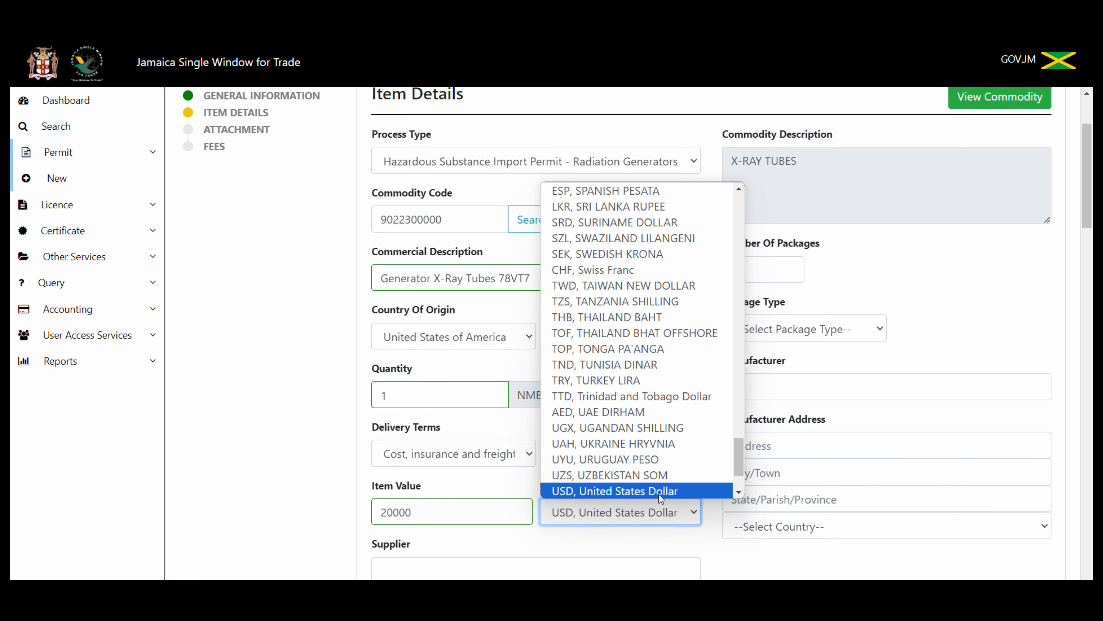
left_click(660, 491)
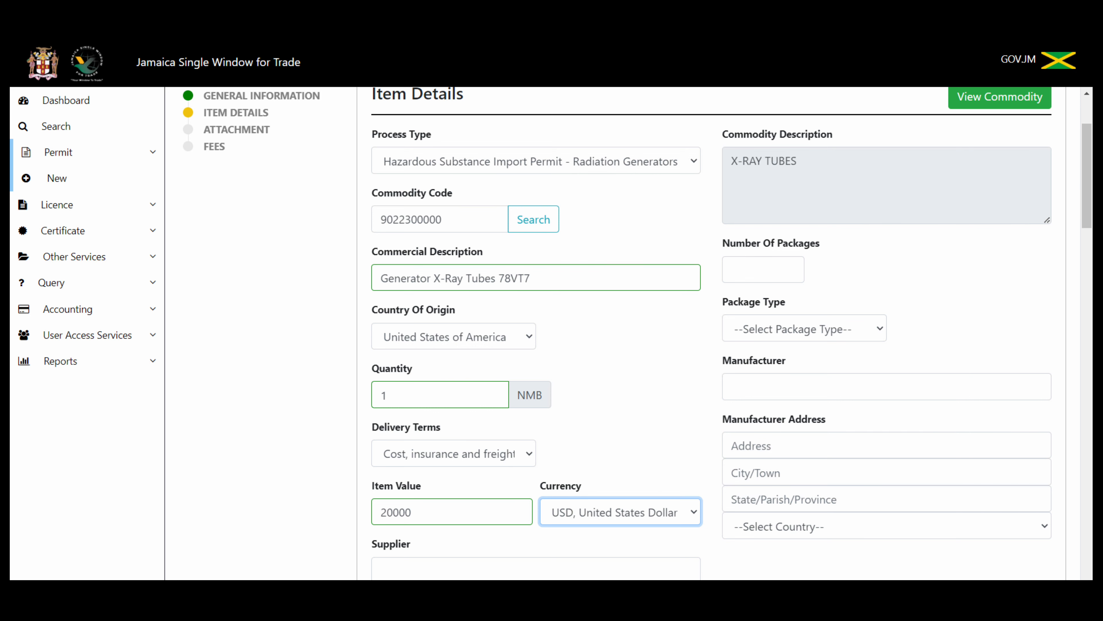
scroll(732, 333, "down", 5)
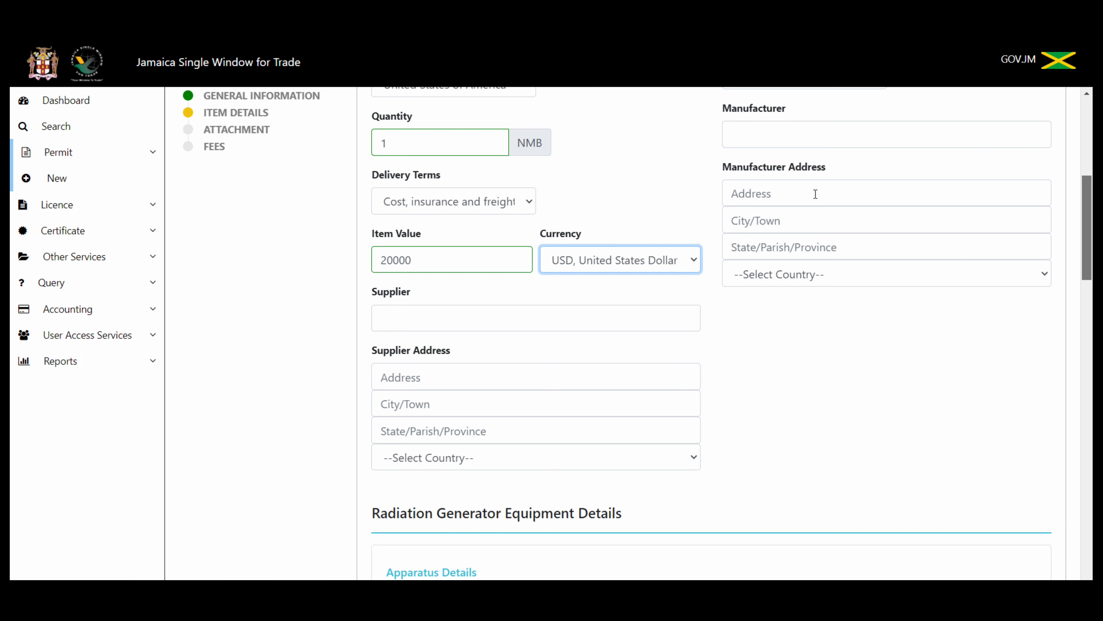
left_click(532, 318)
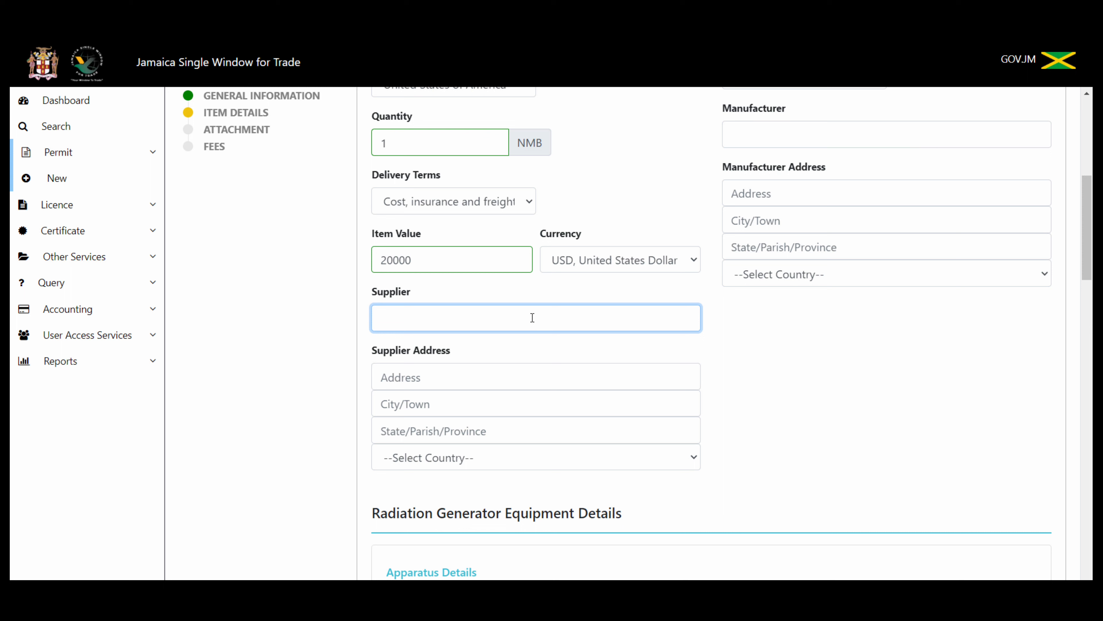
Step: Enter supplier Radiation Equipment and Supplies International with its street address, city and state
type("Radiation Equipment and S")
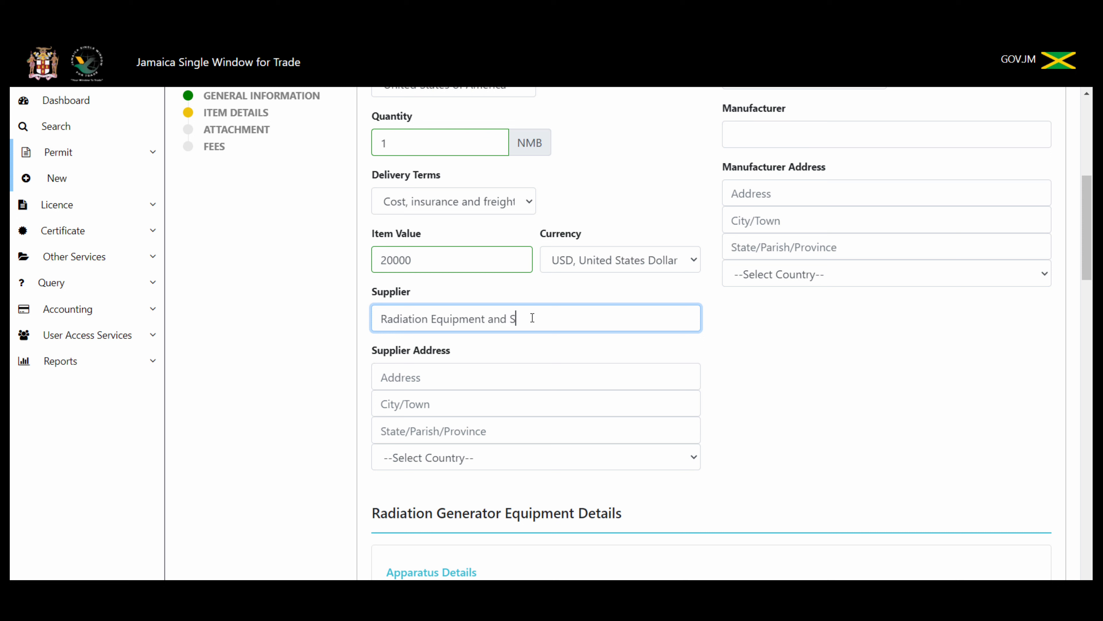
type("upplies International")
left_click(456, 377)
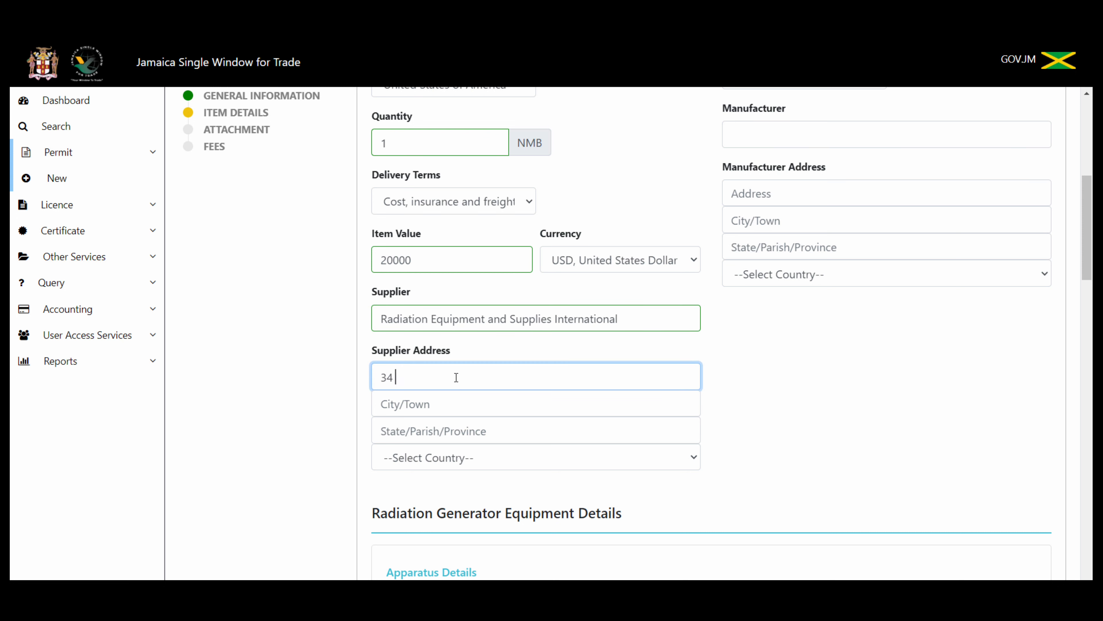
key("Tab")
key("Tab")
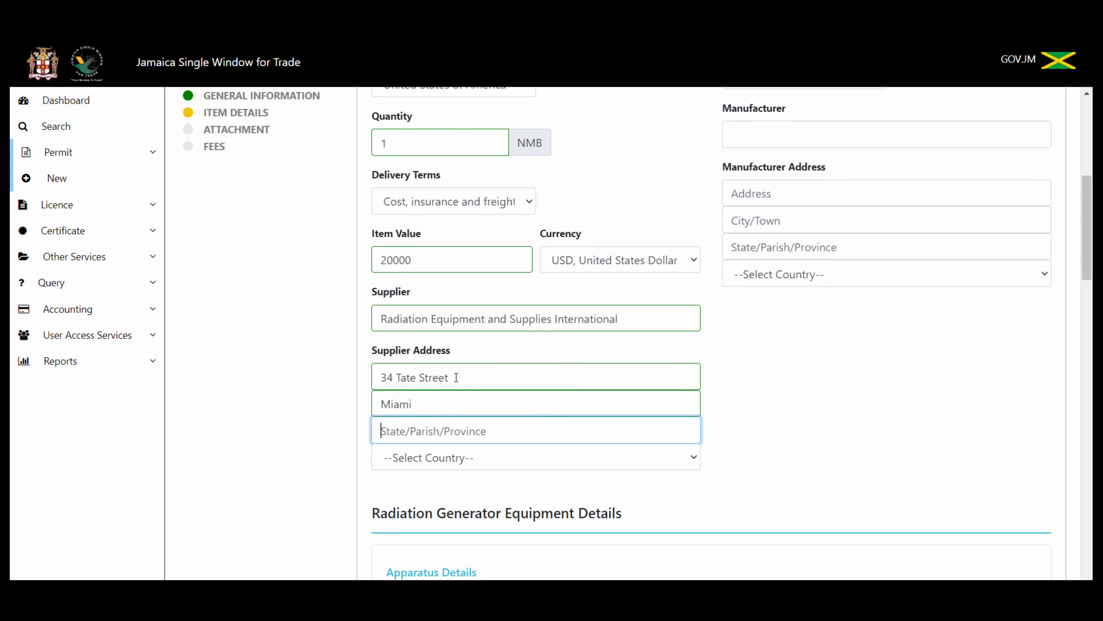
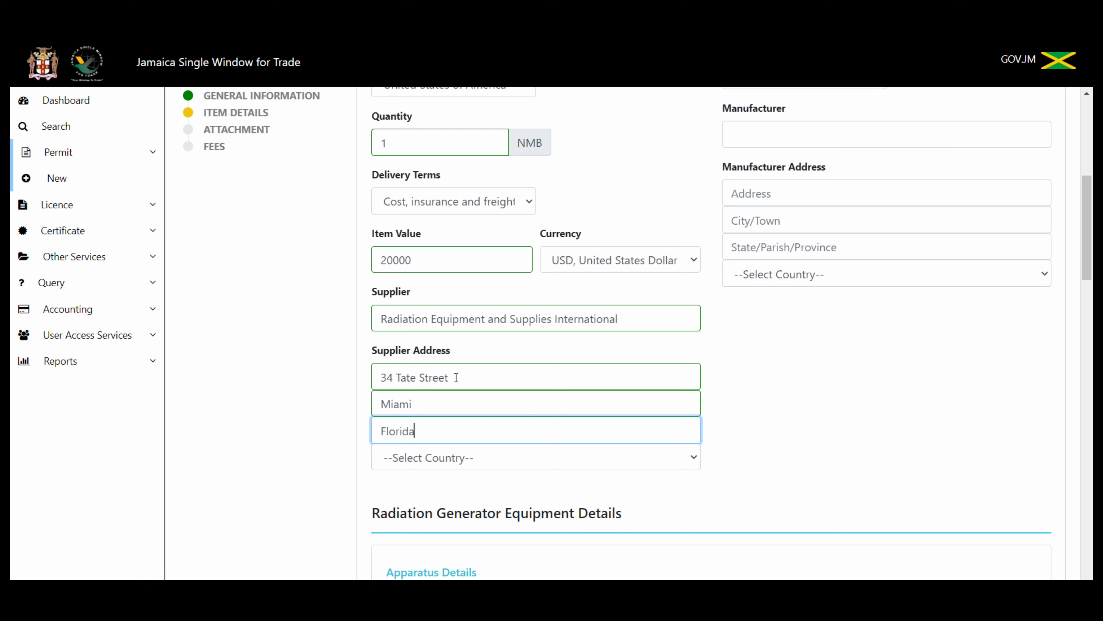
Step: Choose United States of America as the supplier's country
left_click(527, 461)
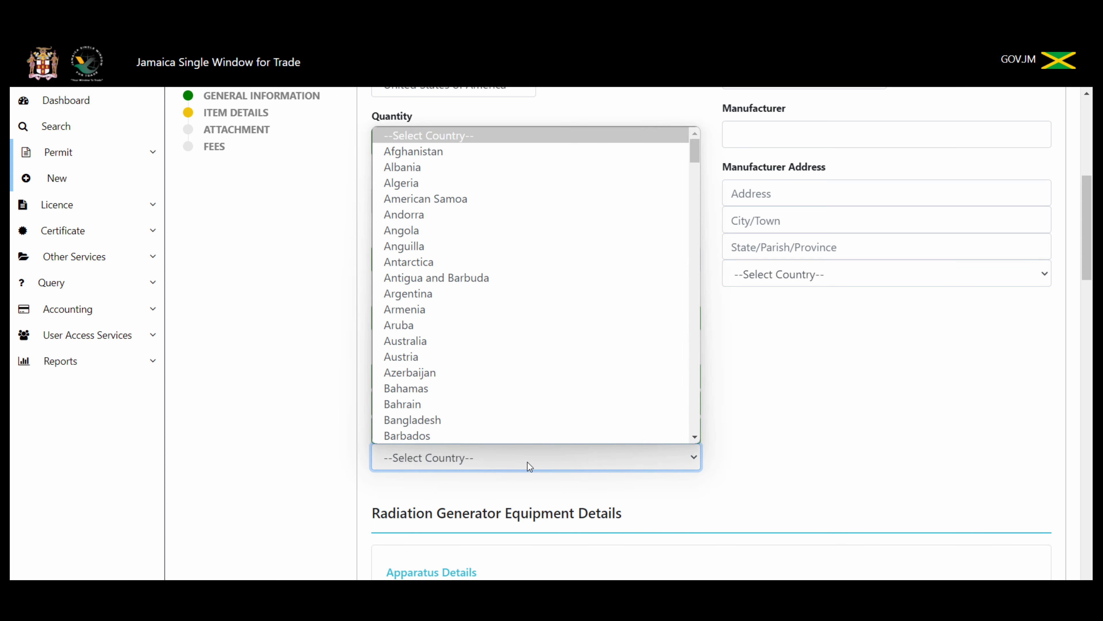
key("u")
key("n")
left_click(696, 435)
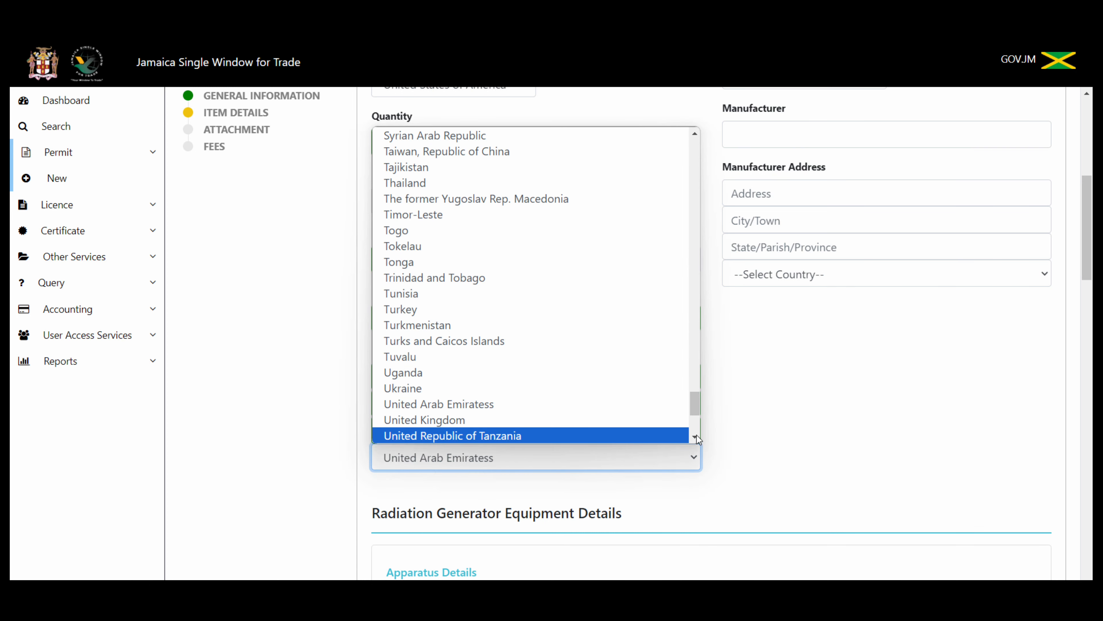
left_click(696, 435)
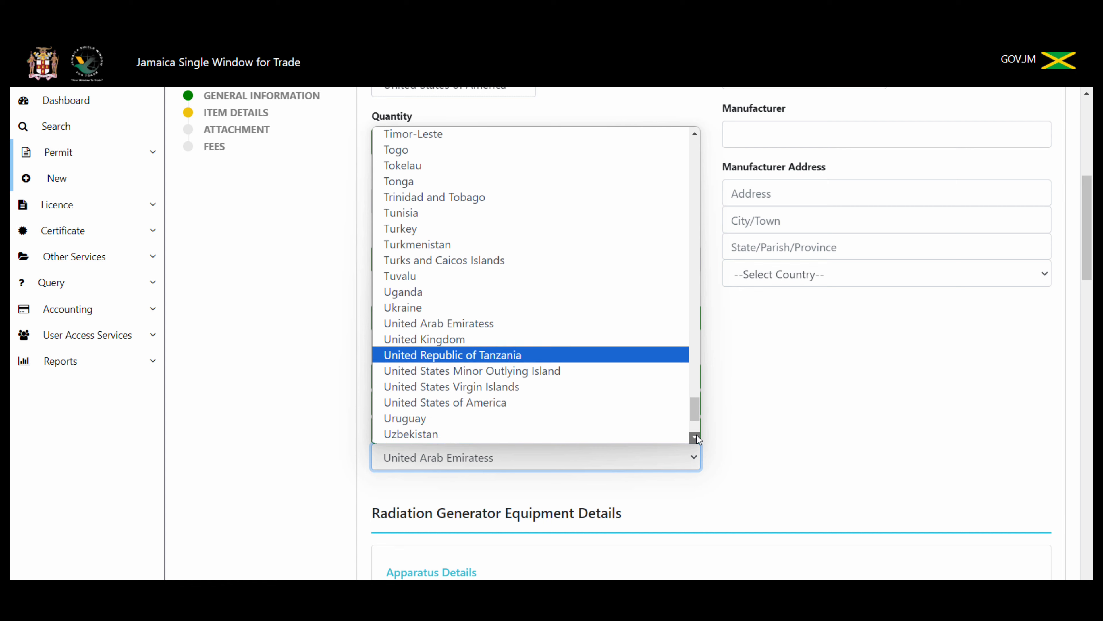
left_click(609, 398)
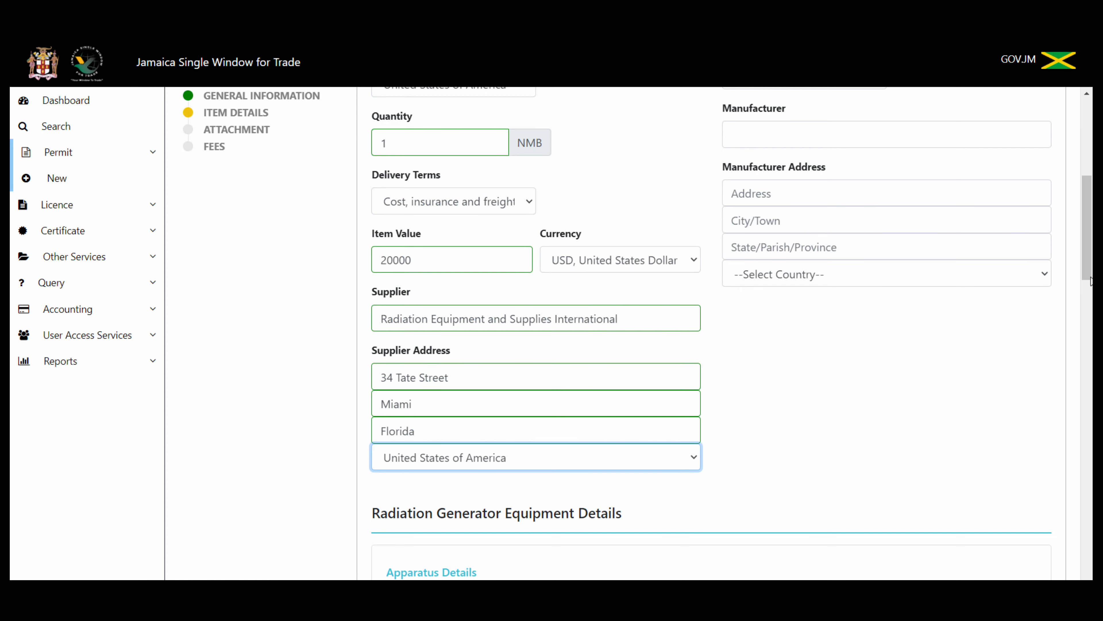
left_click_drag(1091, 280, 1091, 230)
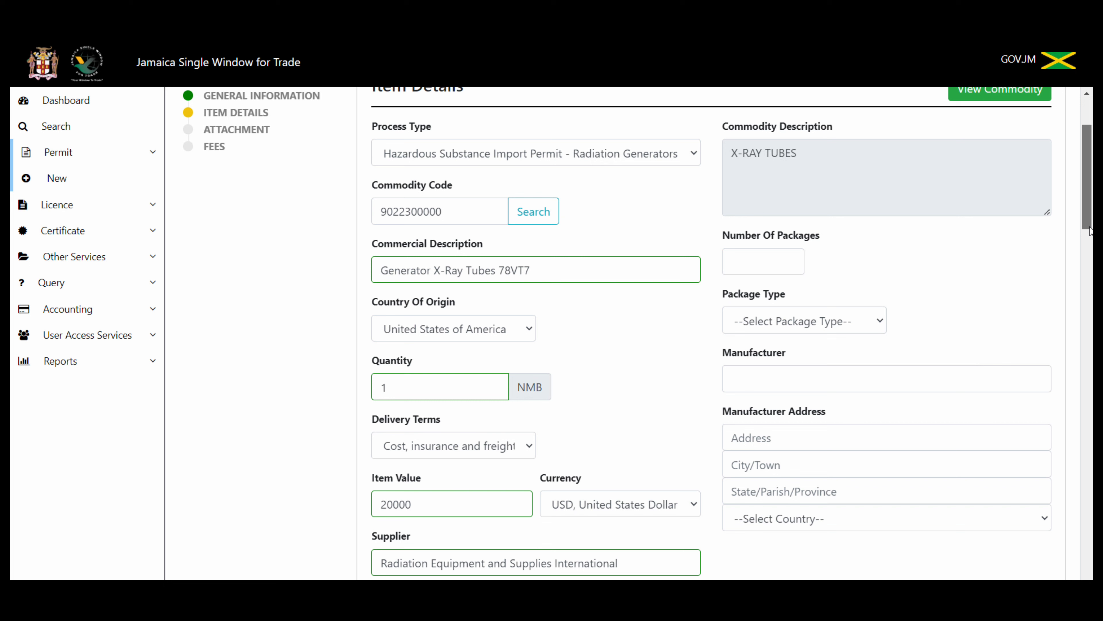
Step: Enter 1 as the number of packages and set the package type to Box
left_click(747, 260)
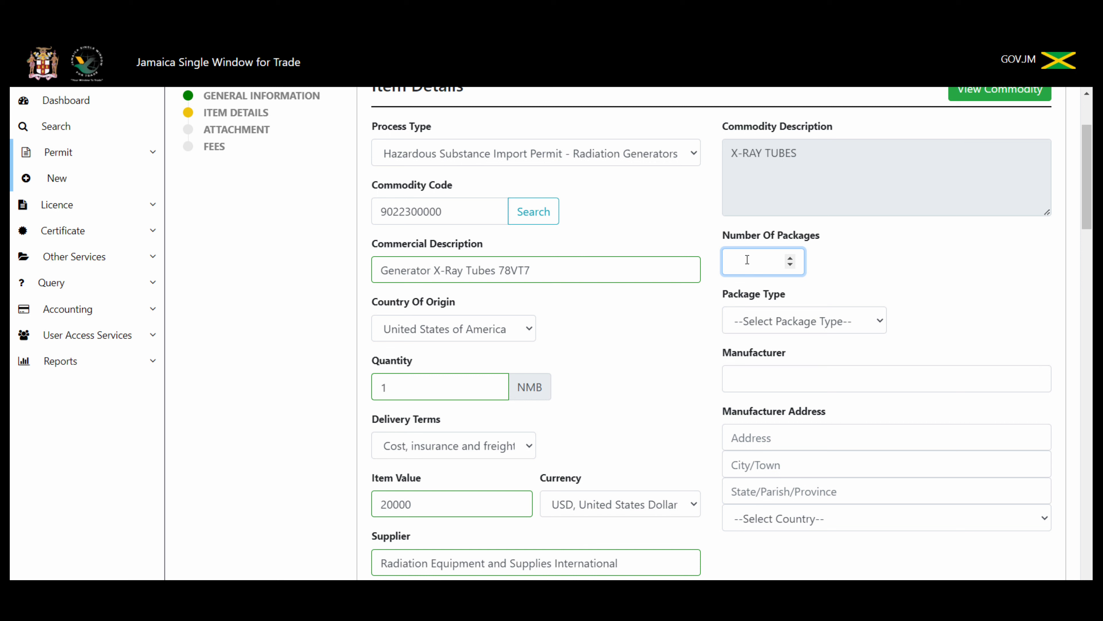
type("1")
left_click(881, 320)
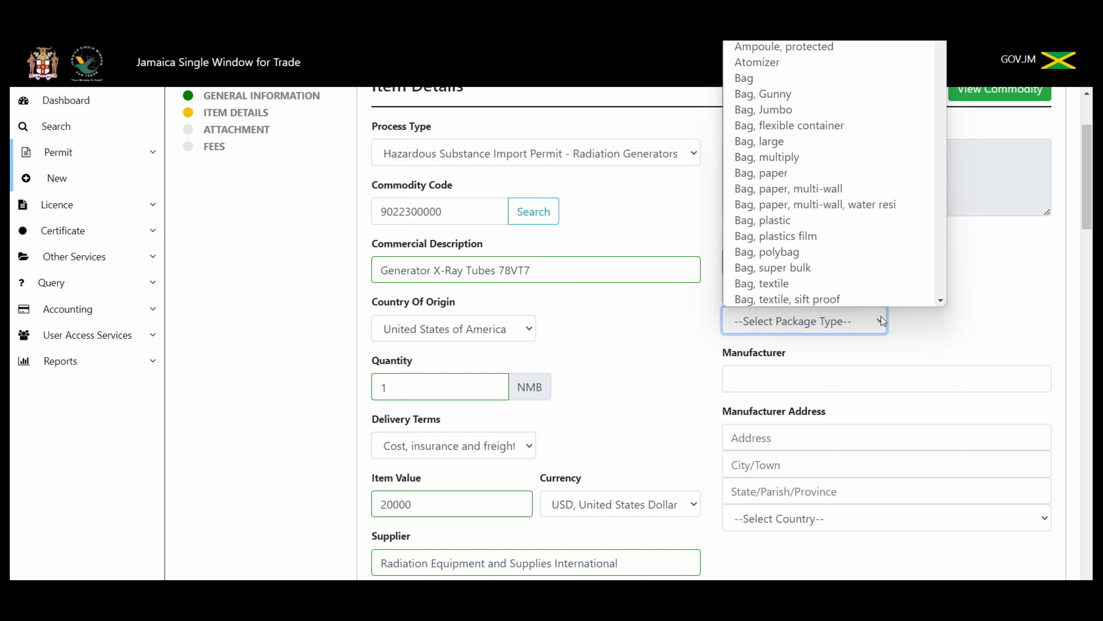
type("cr")
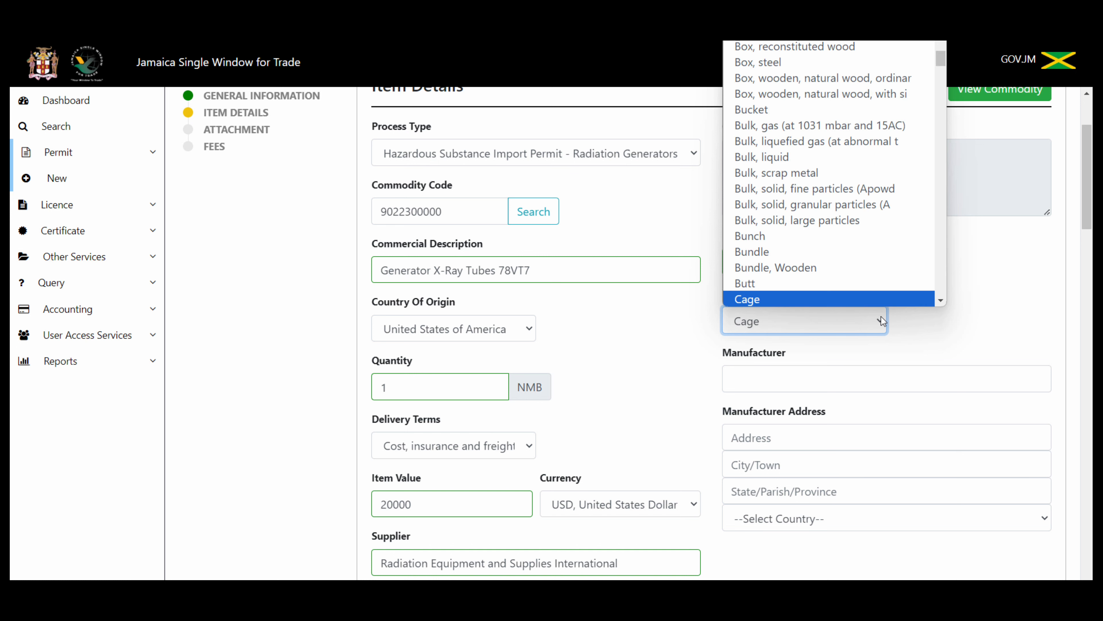
left_click(892, 295)
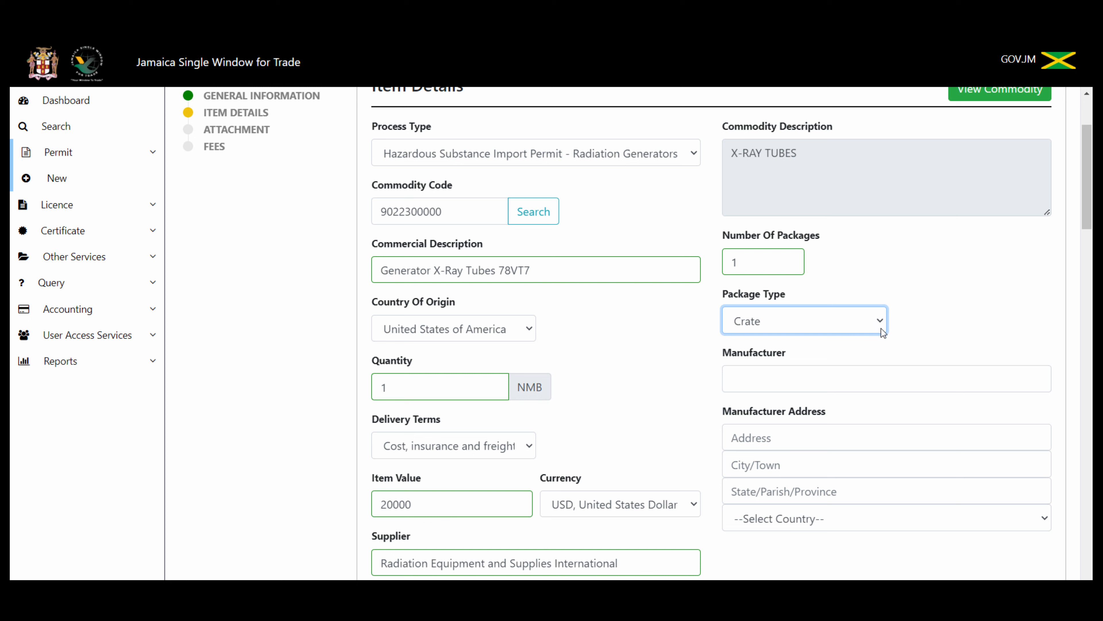
left_click(879, 319)
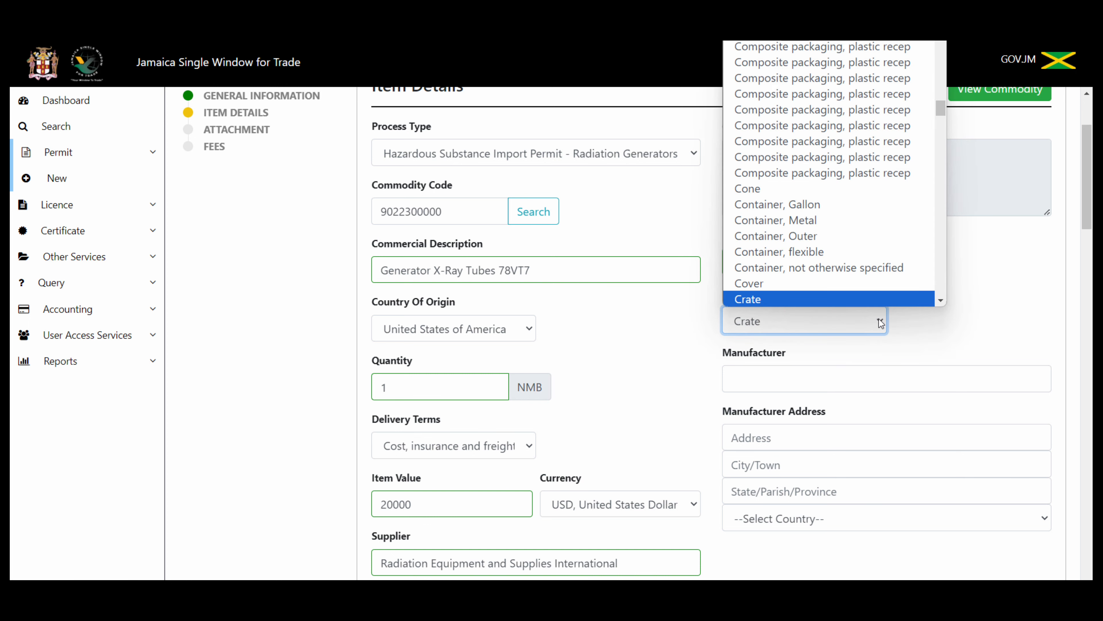
type("pal")
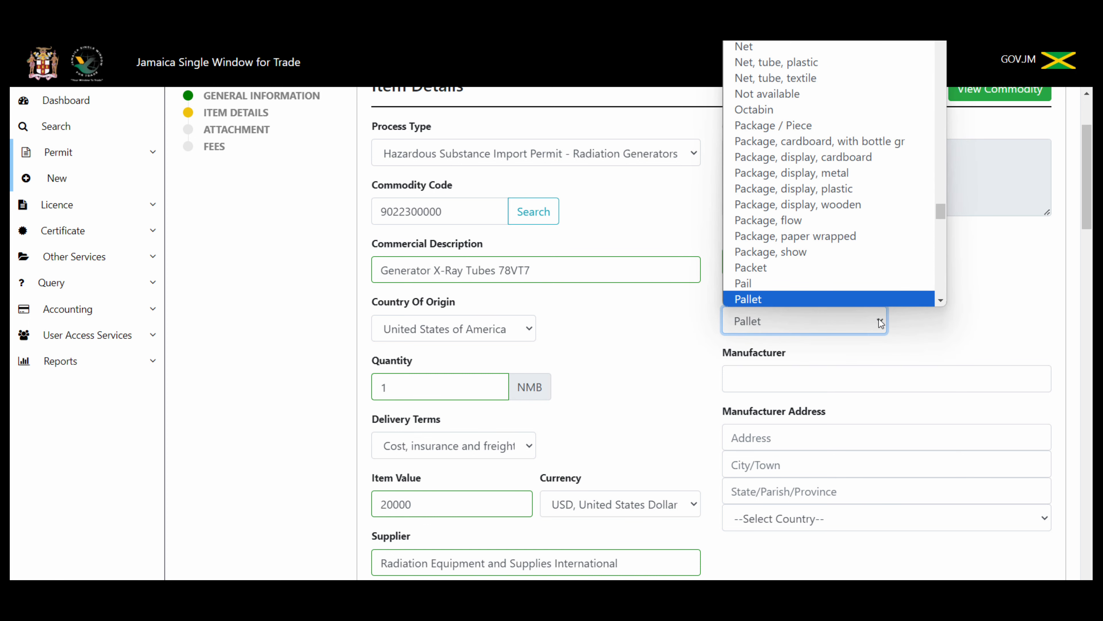
type("box")
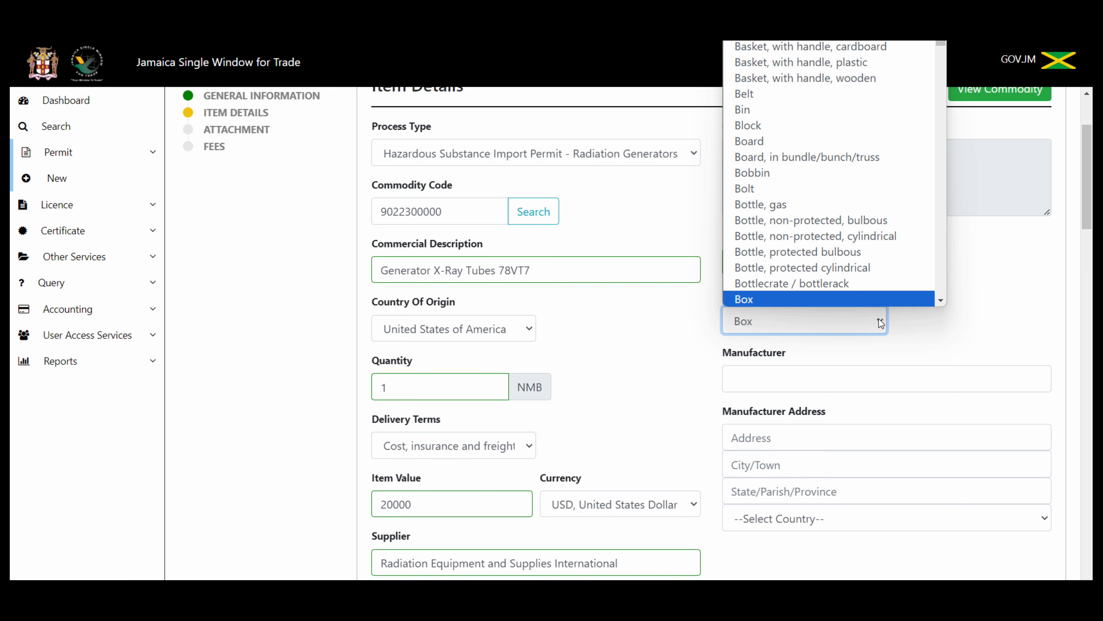
left_click(800, 381)
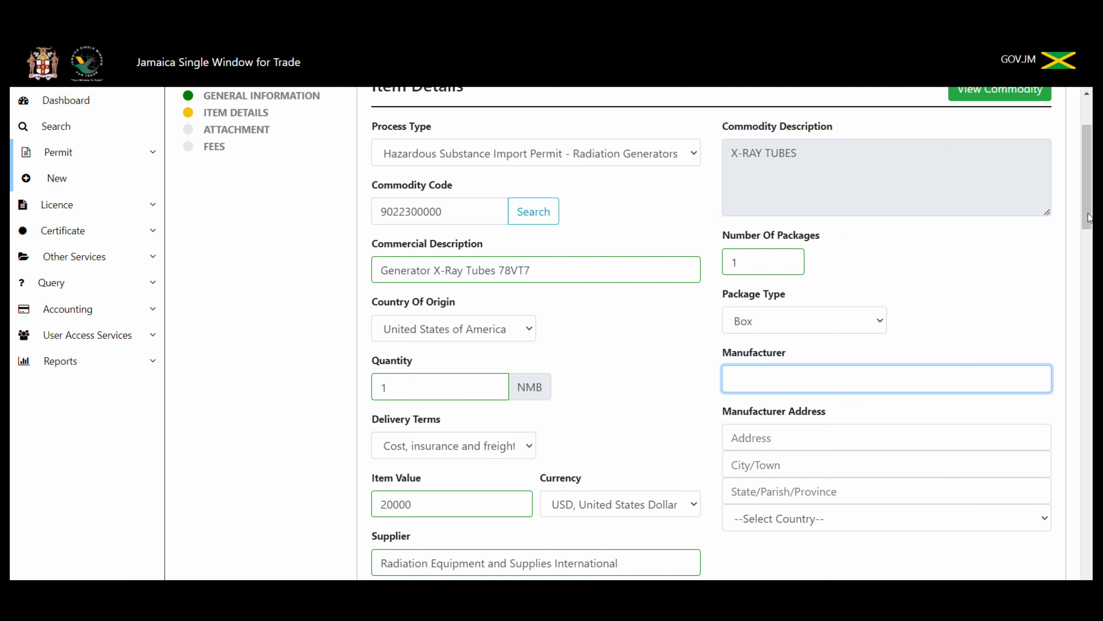
left_click_drag(1089, 224, 1090, 246)
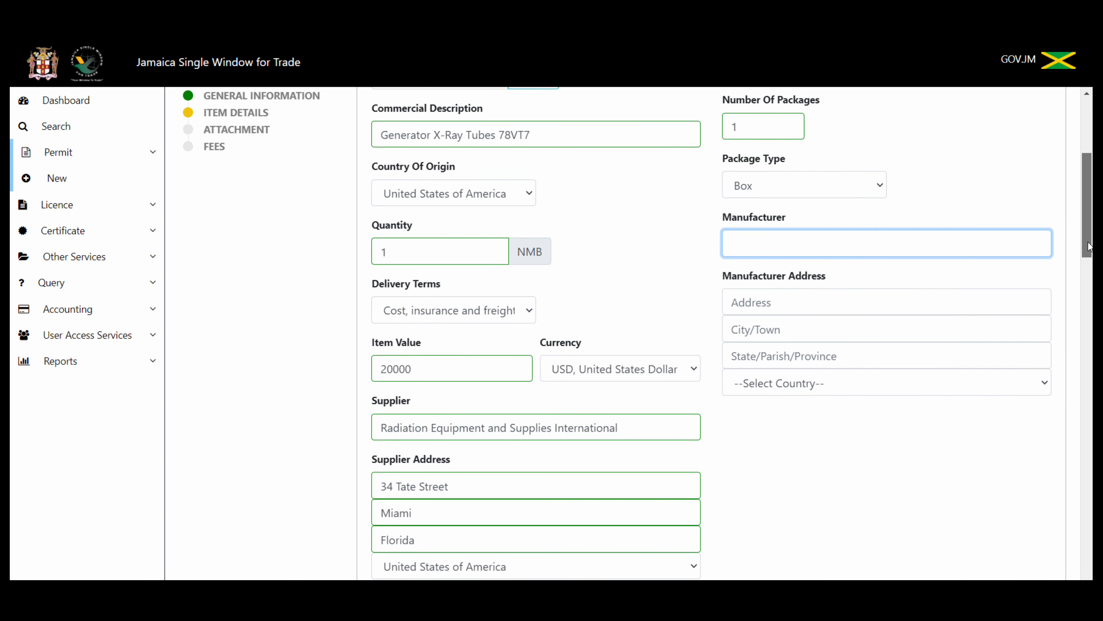
type("Radia")
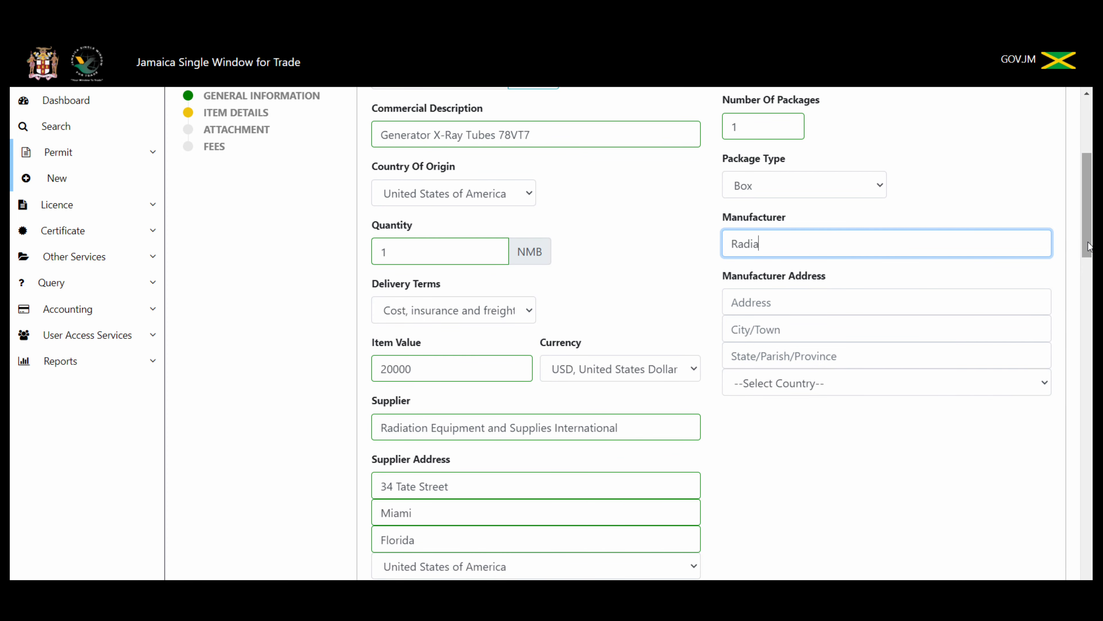
type("tion Equipment and Suppl")
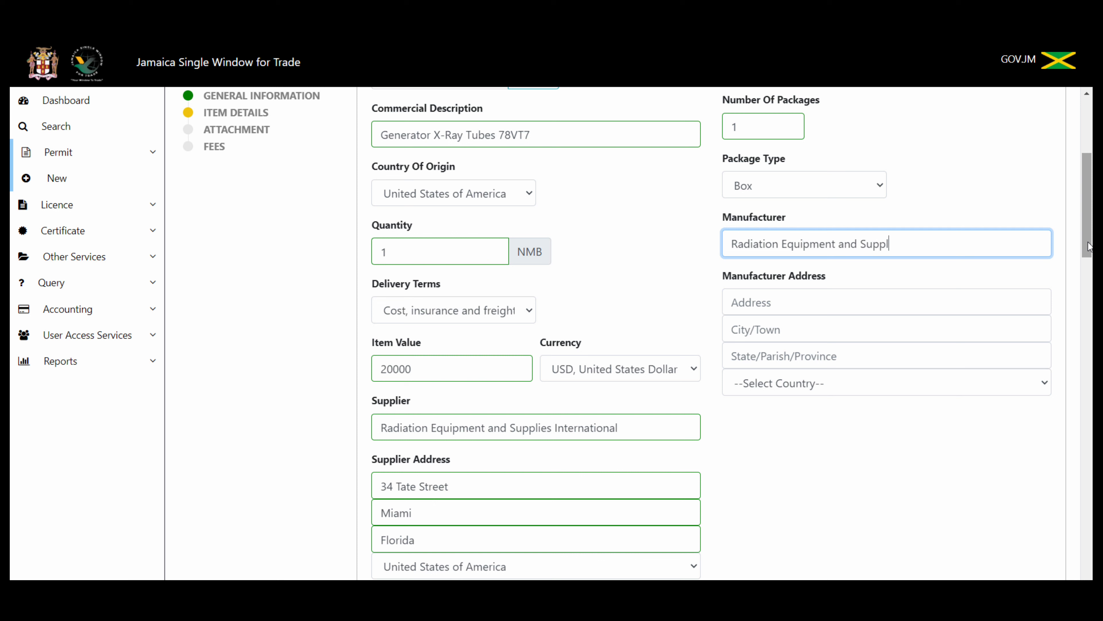
type("ies Limited")
left_click(885, 312)
type("4")
key("BackSpace")
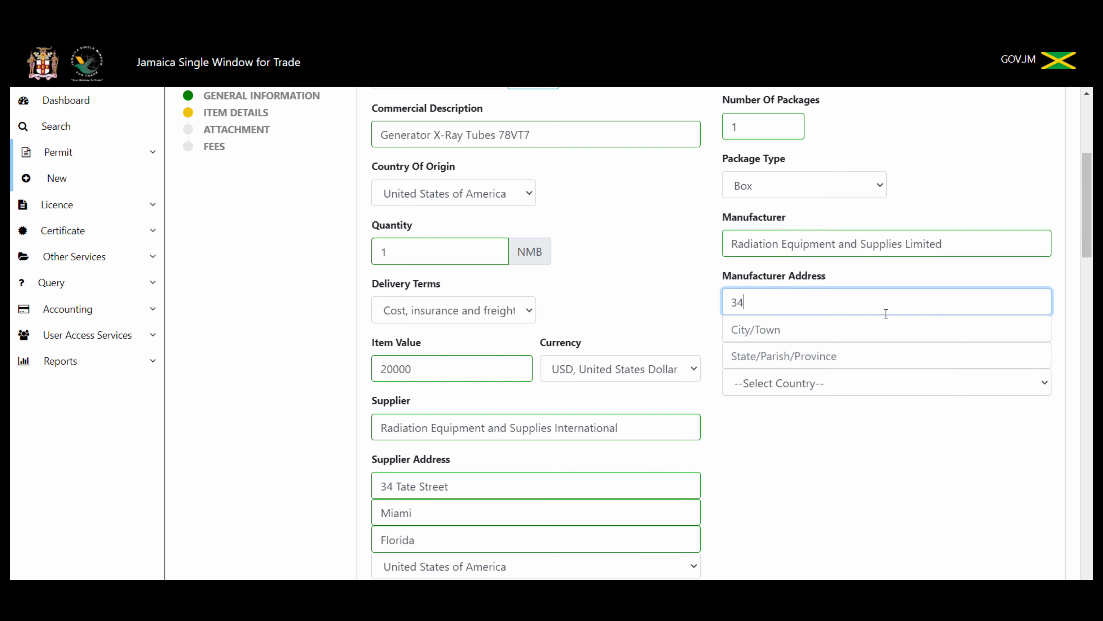
key("Tab")
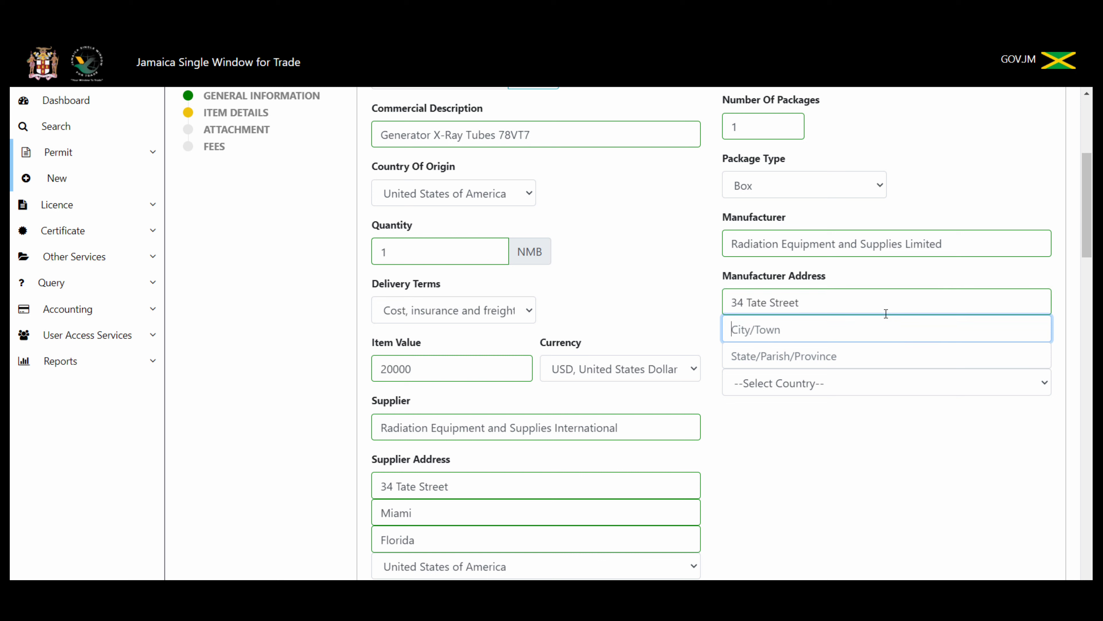
key("Tab")
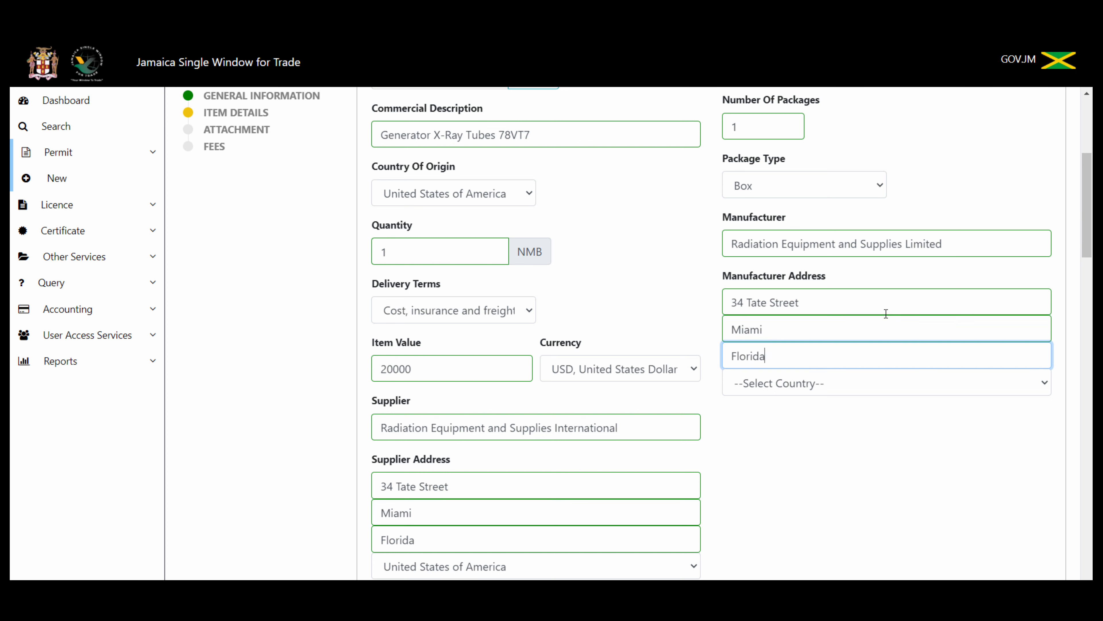
Step: Set the manufacturer's country to United States of America
left_click(1024, 383)
type("un")
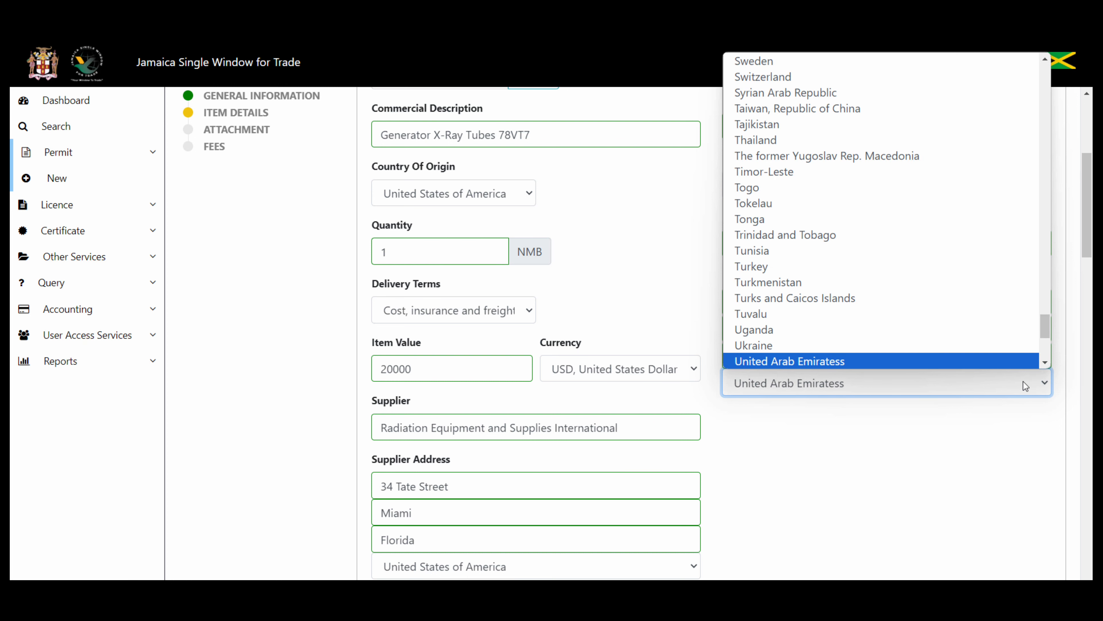
left_click(1044, 363)
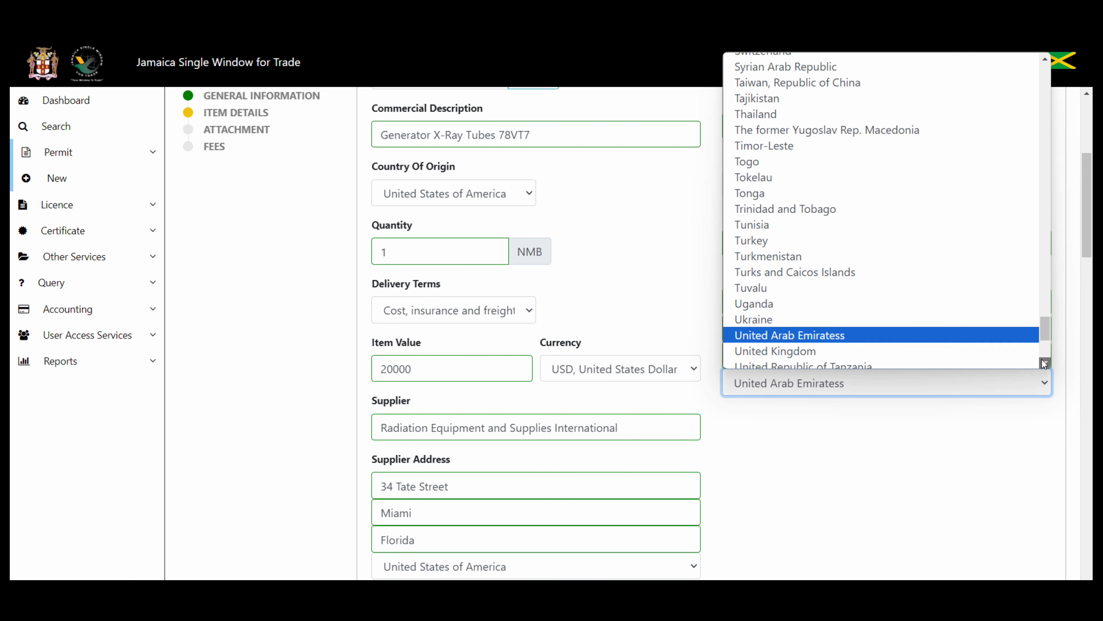
left_click(1044, 363)
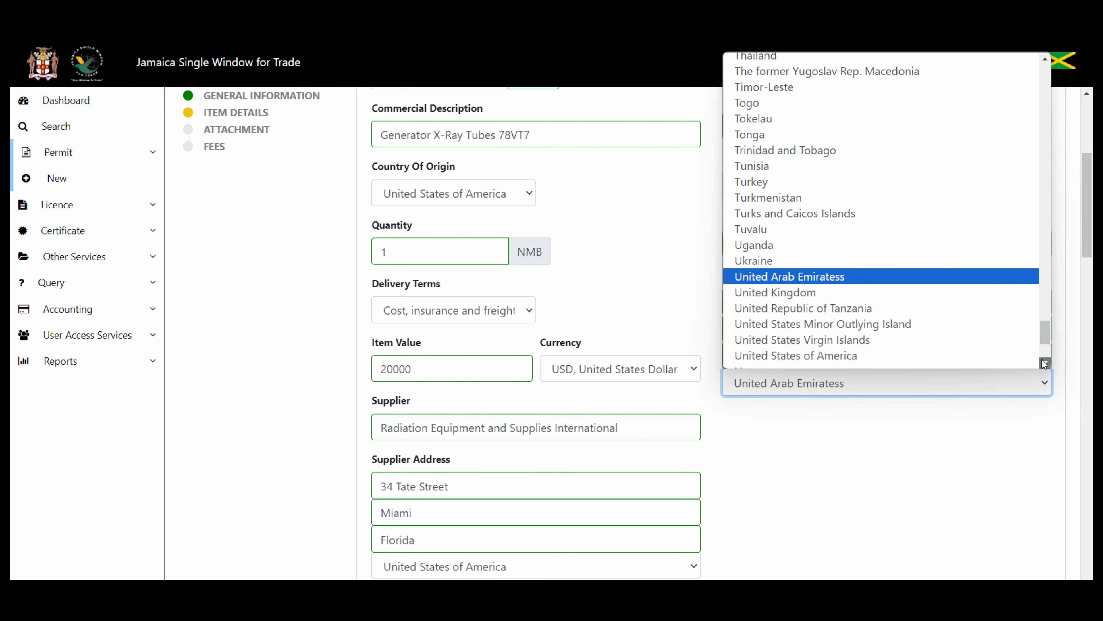
left_click(1005, 356)
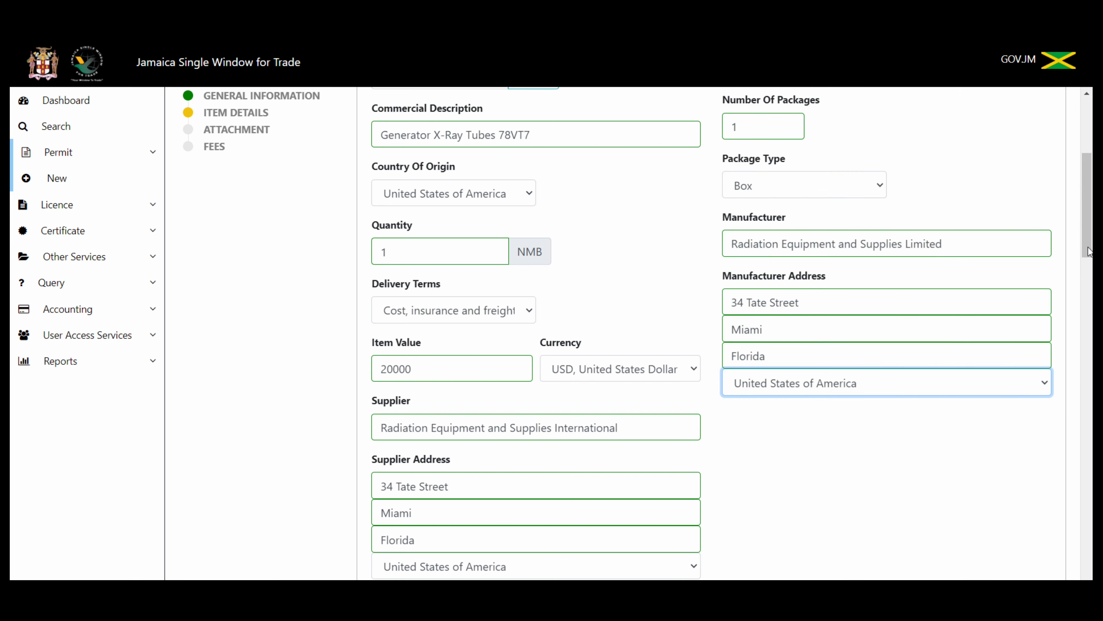
left_click_drag(1090, 251, 1090, 172)
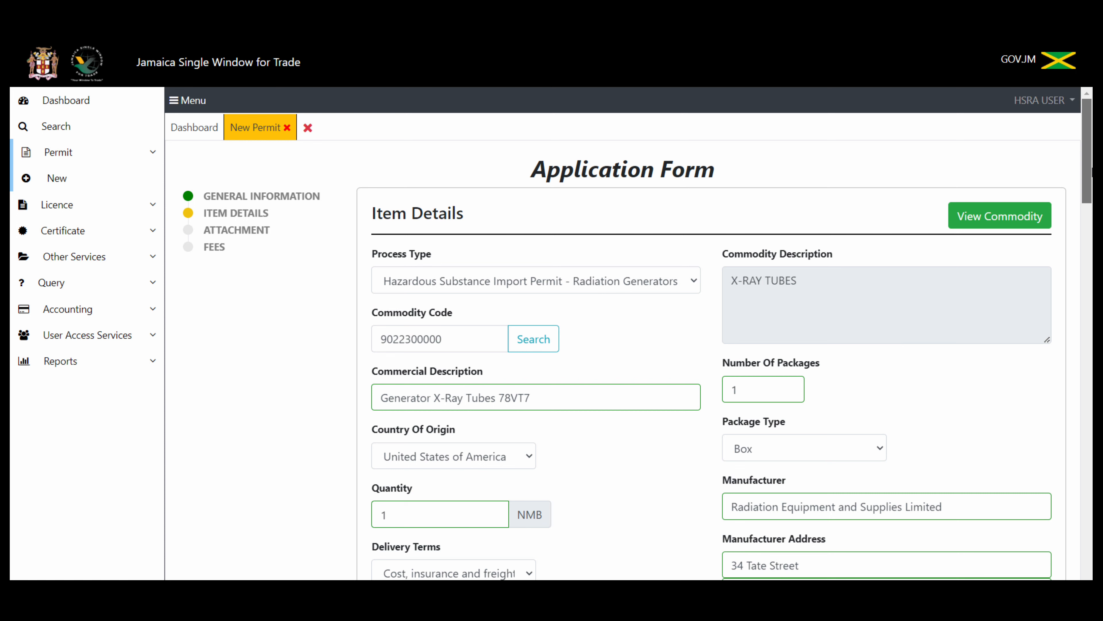
Step: Scroll through the completed item details down to the blank Apparatus Details fields
scroll(629, 333, "down", 2)
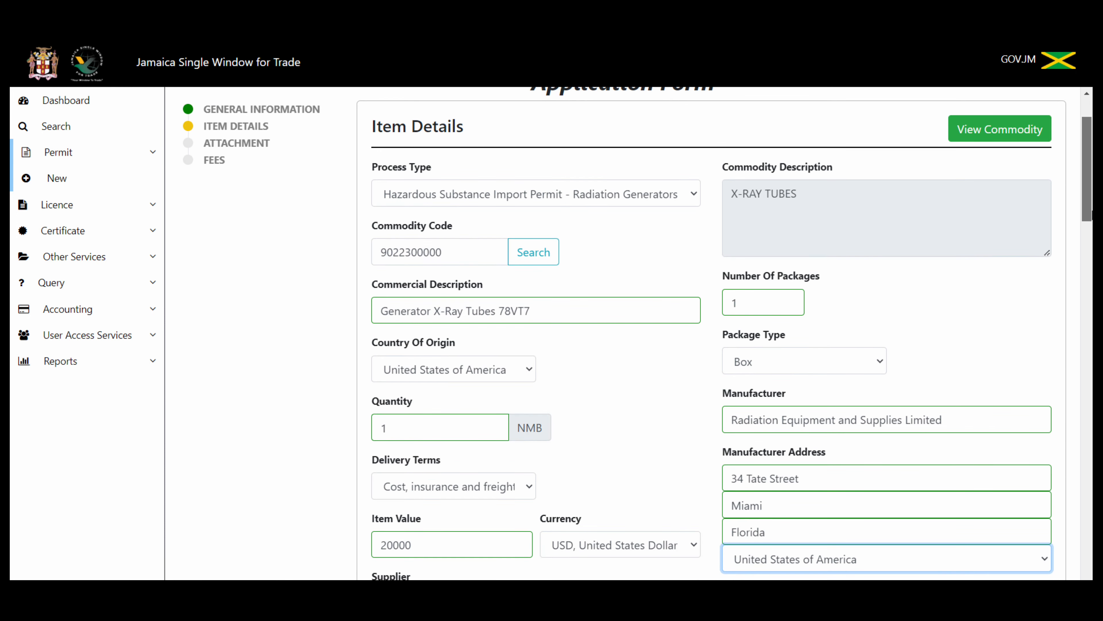
scroll(638, 333, "down", 1)
scroll(637, 333, "down", 3)
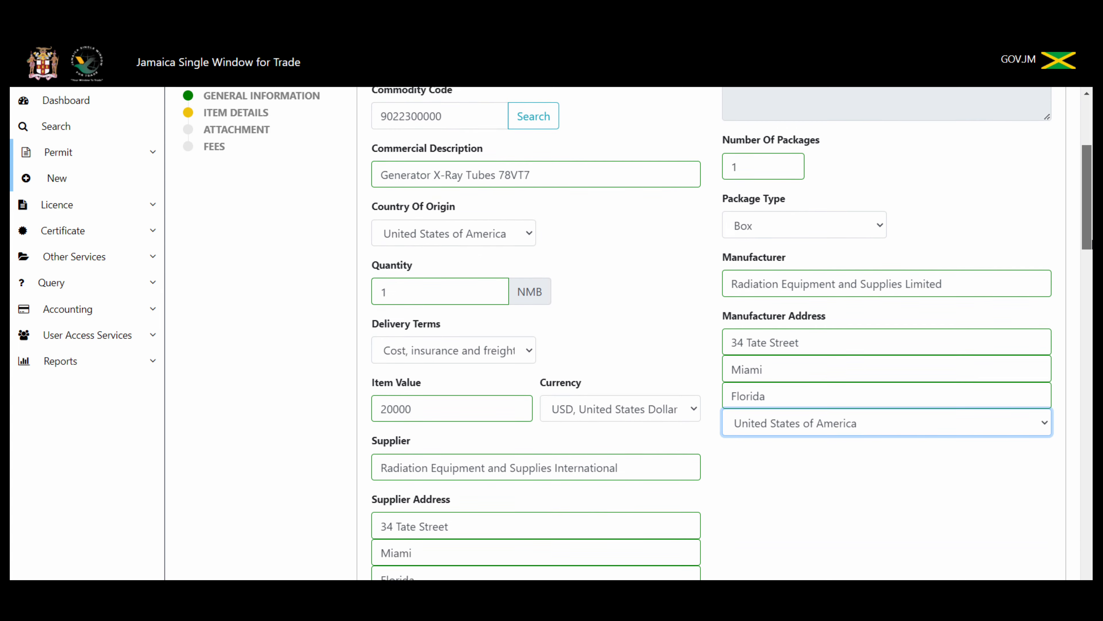
scroll(637, 334, "down", 1)
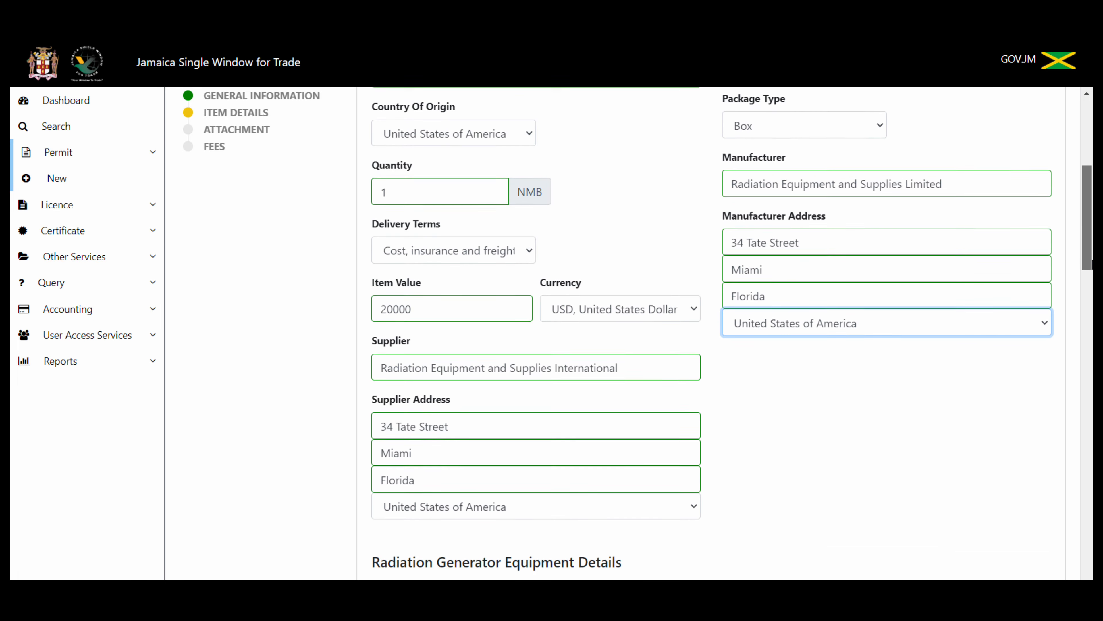
scroll(638, 334, "up", 2)
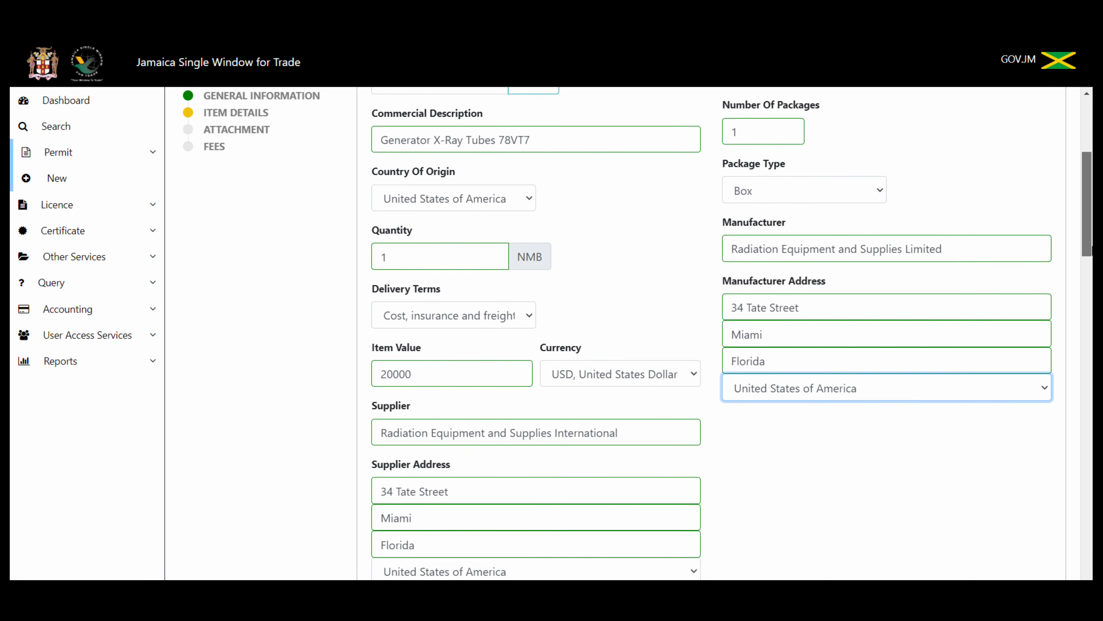
scroll(638, 333, "down", 1)
scroll(637, 333, "down", 1)
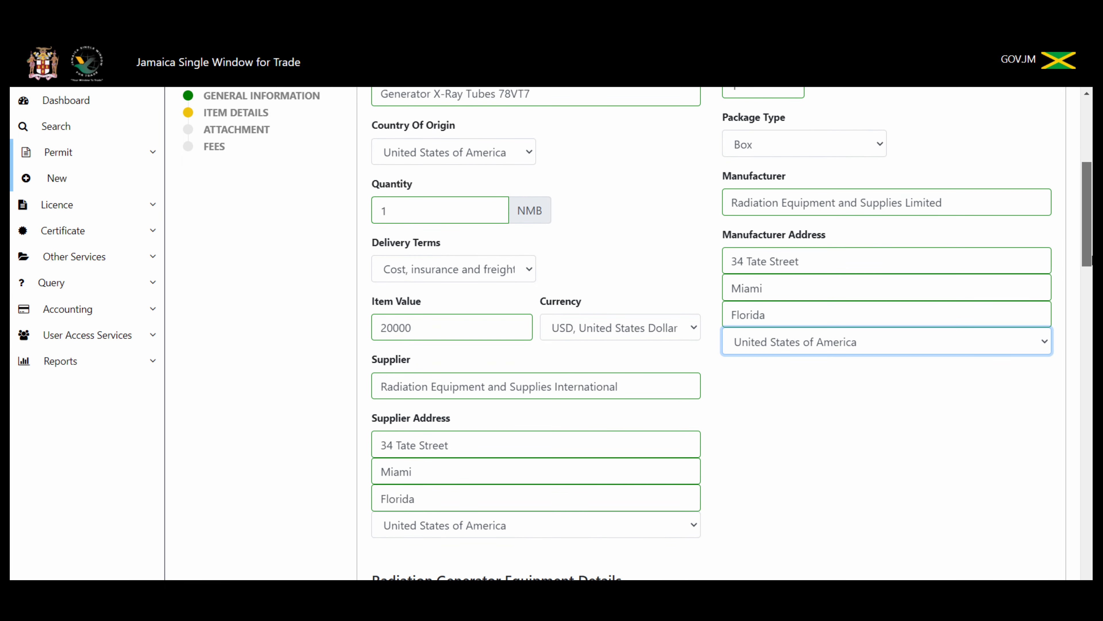
left_click_drag(1092, 260, 1093, 356)
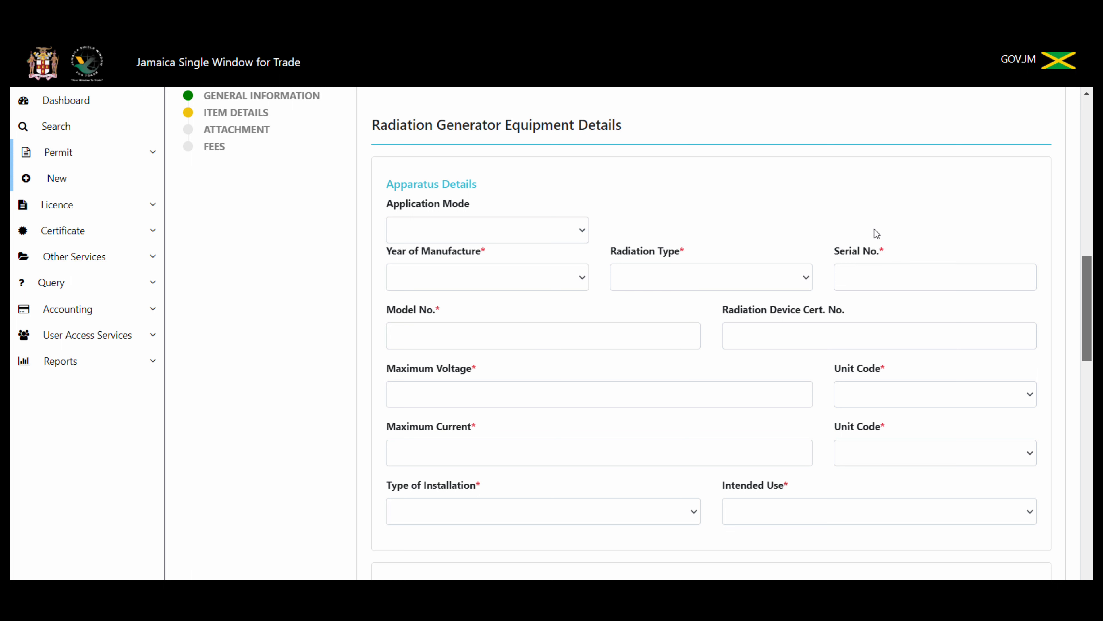
Step: Set application mode New, manufacture year 2023 and radiation type X-Ray
left_click(583, 231)
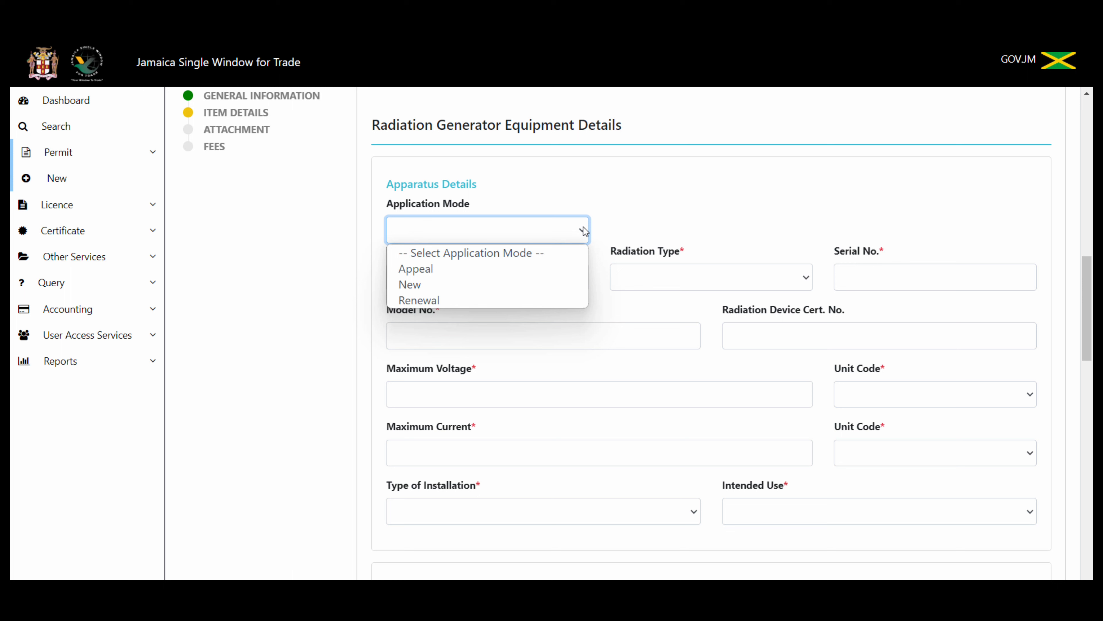
left_click(554, 287)
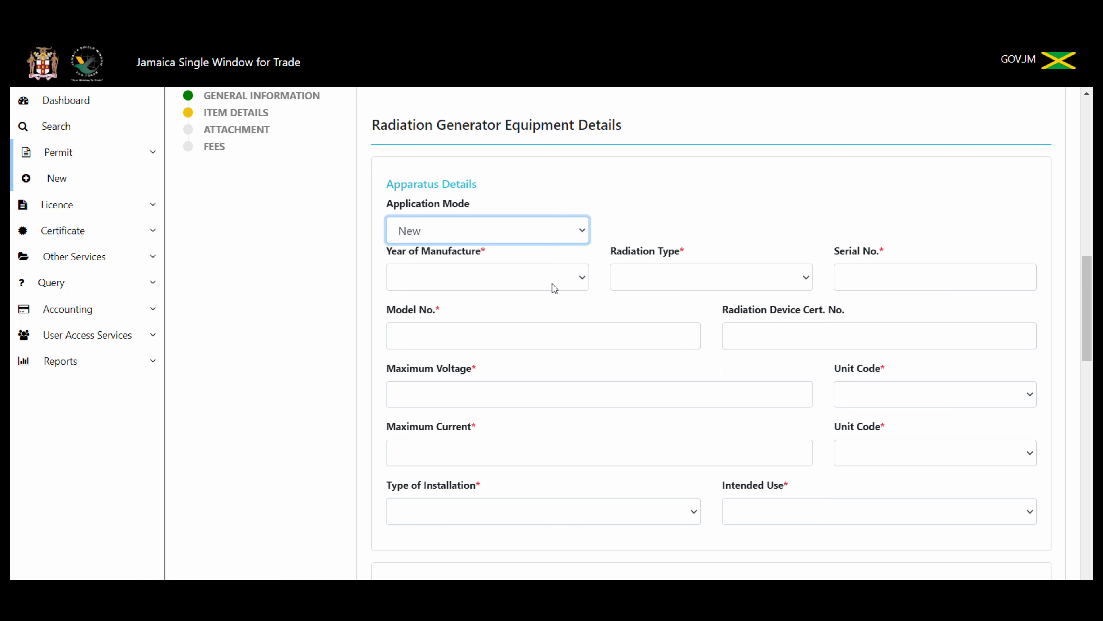
left_click(552, 284)
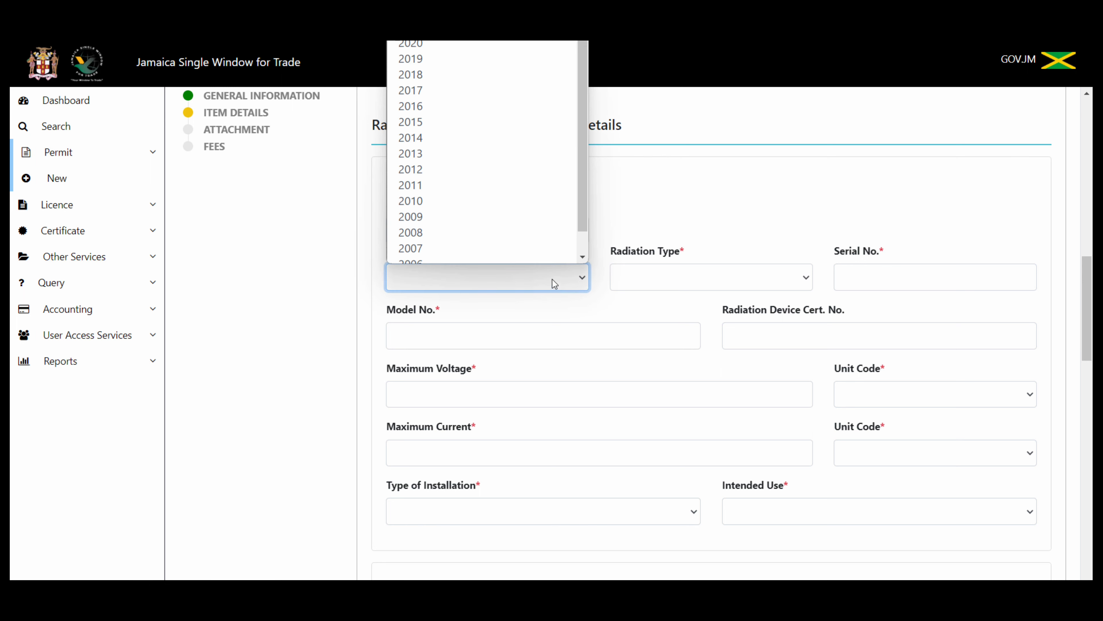
scroll(478, 129, "down", 1)
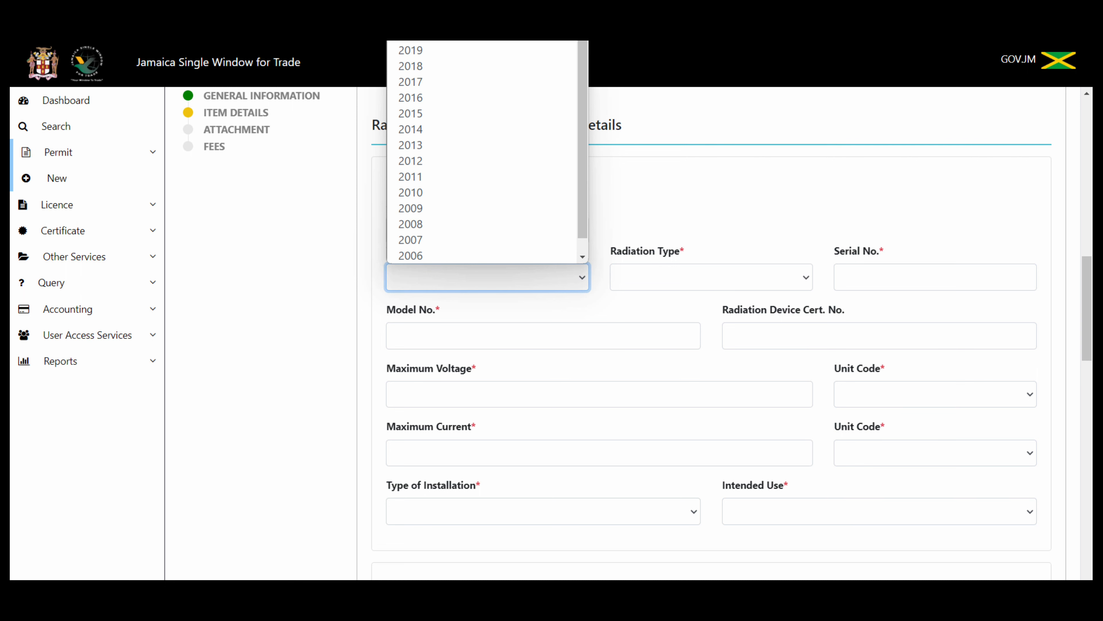
left_click(478, 1)
left_click(669, 283)
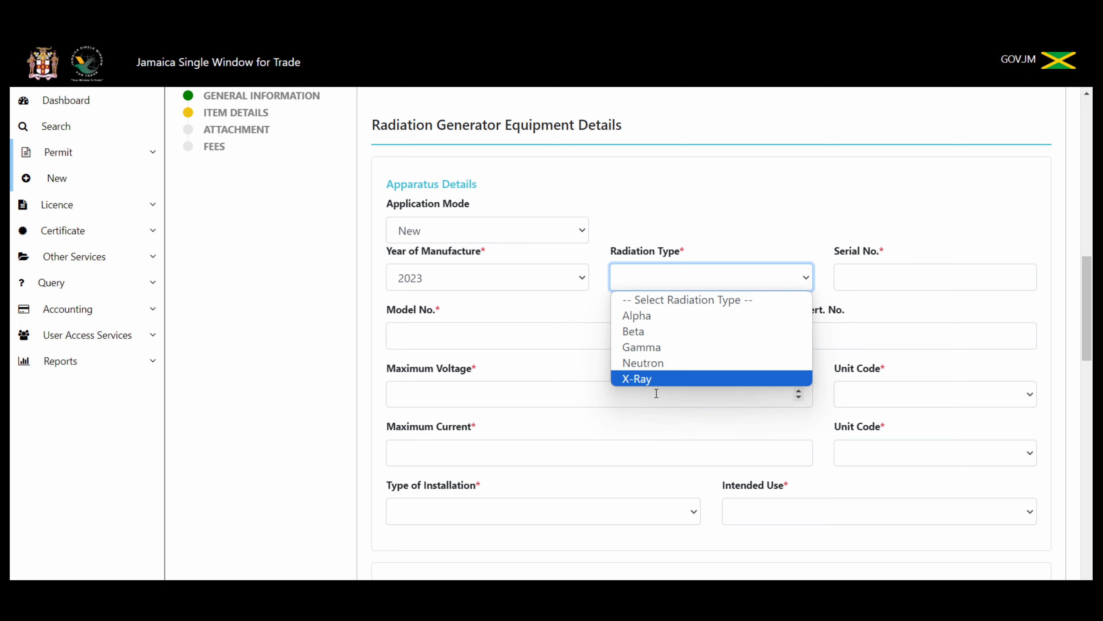
left_click(686, 381)
Step: Enter serial number 567898765, model 78VT7 and device certificate number 26783989
left_click(894, 279)
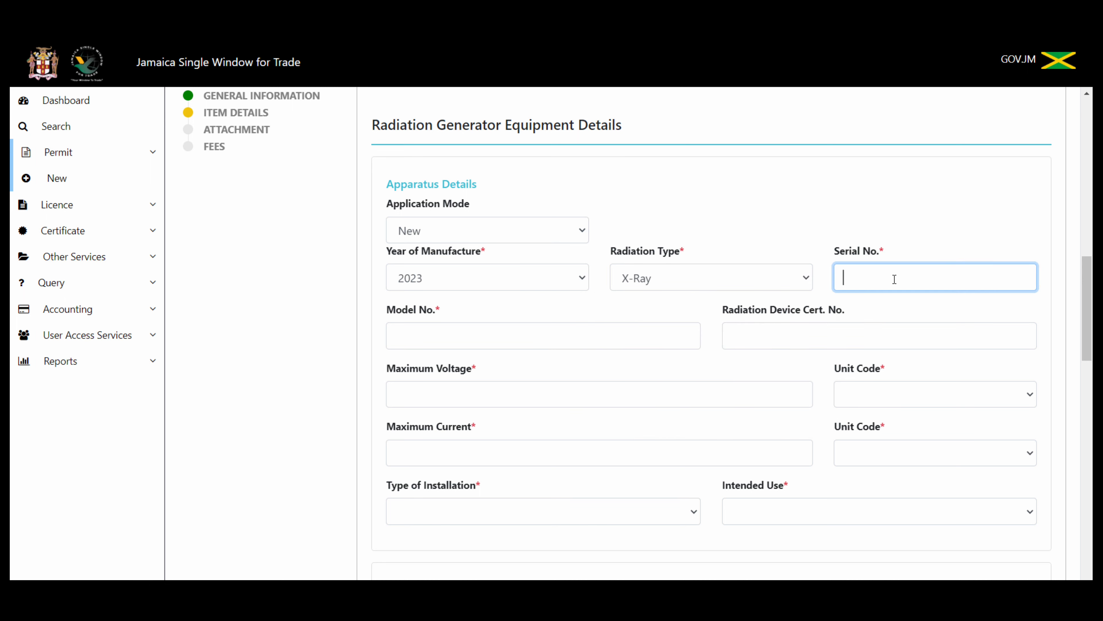
type("567898765")
left_click(524, 337)
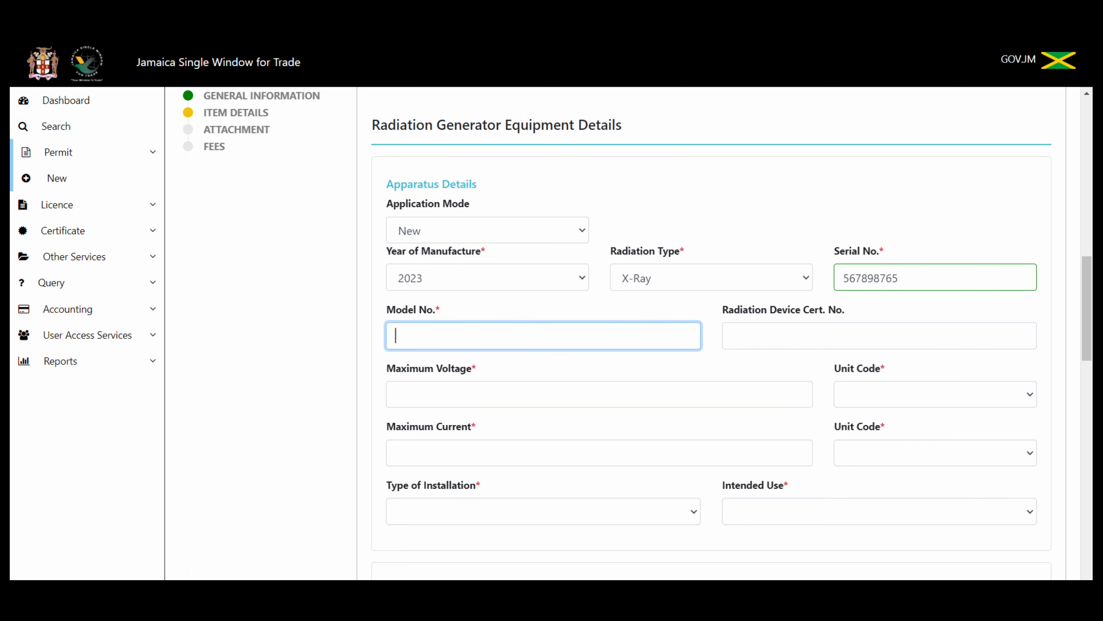
mouse_move(1090, 304)
left_mouse_down()
mouse_move(1090, 200)
mouse_move(1092, 309)
left_mouse_up()
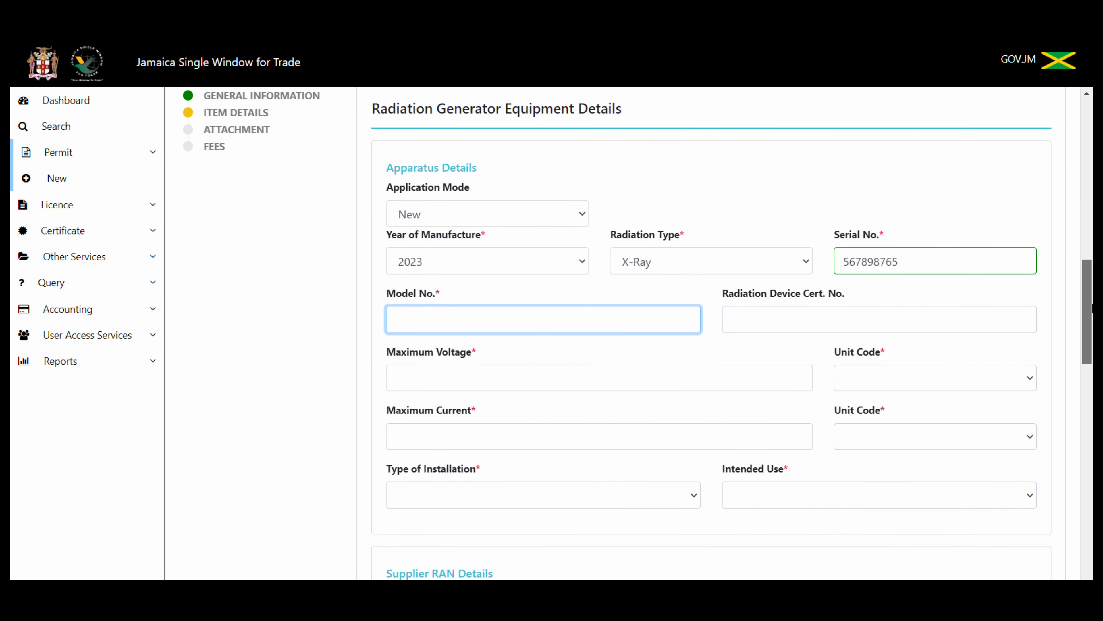
type("78")
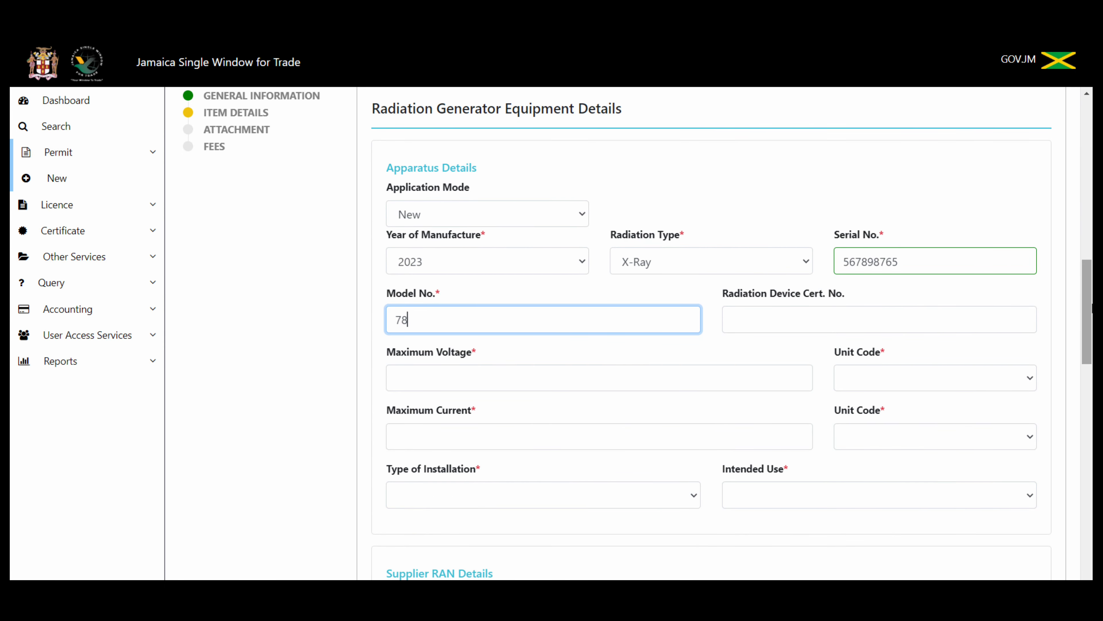
type("VT7")
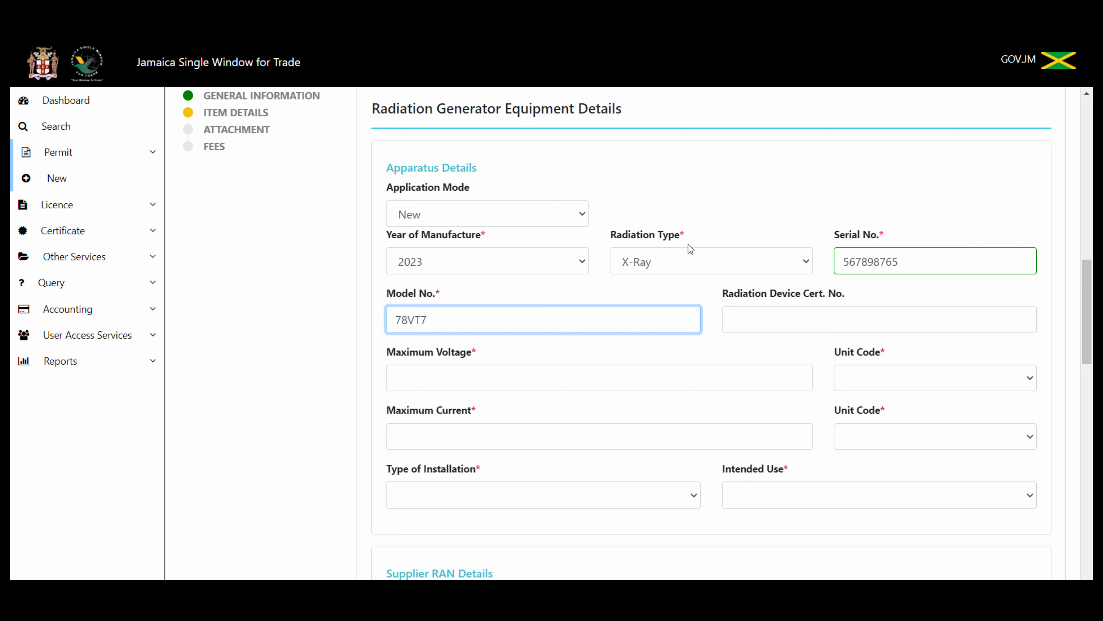
left_click(742, 314)
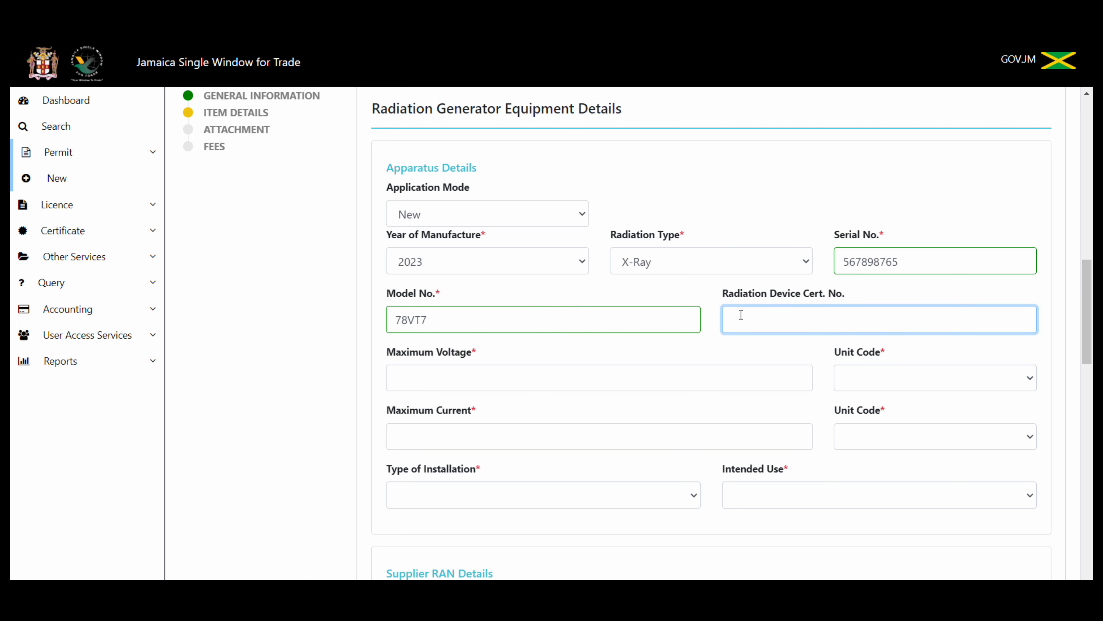
type("26783989")
Step: Set maximum voltage to 200 kiloelectron volt and maximum current to 200 Kilobecquerel
left_click(485, 373)
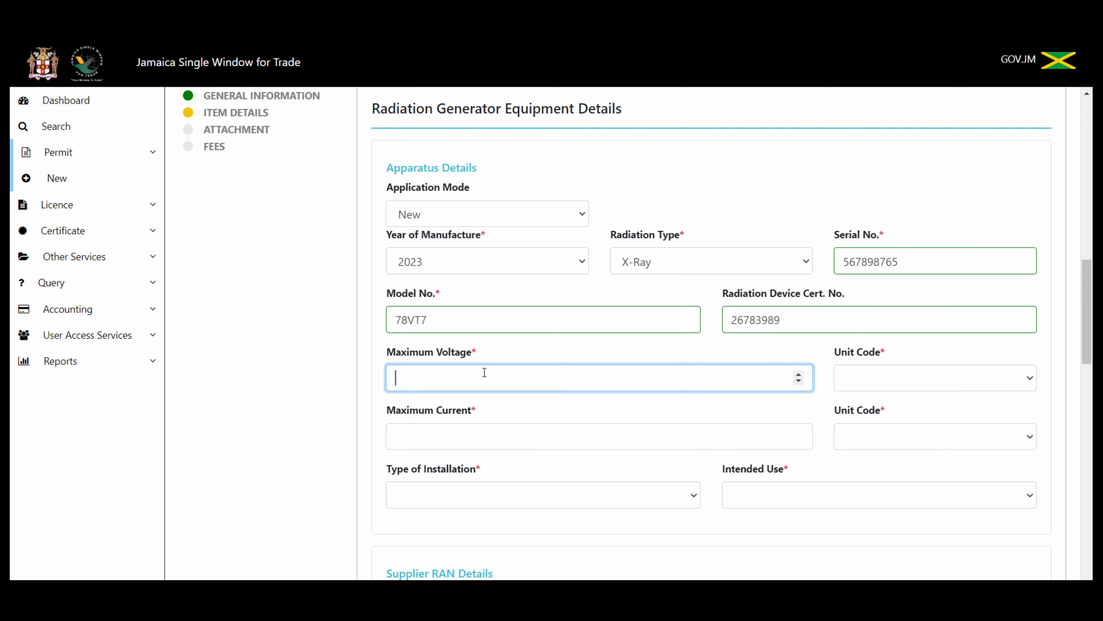
type("200")
left_click(899, 378)
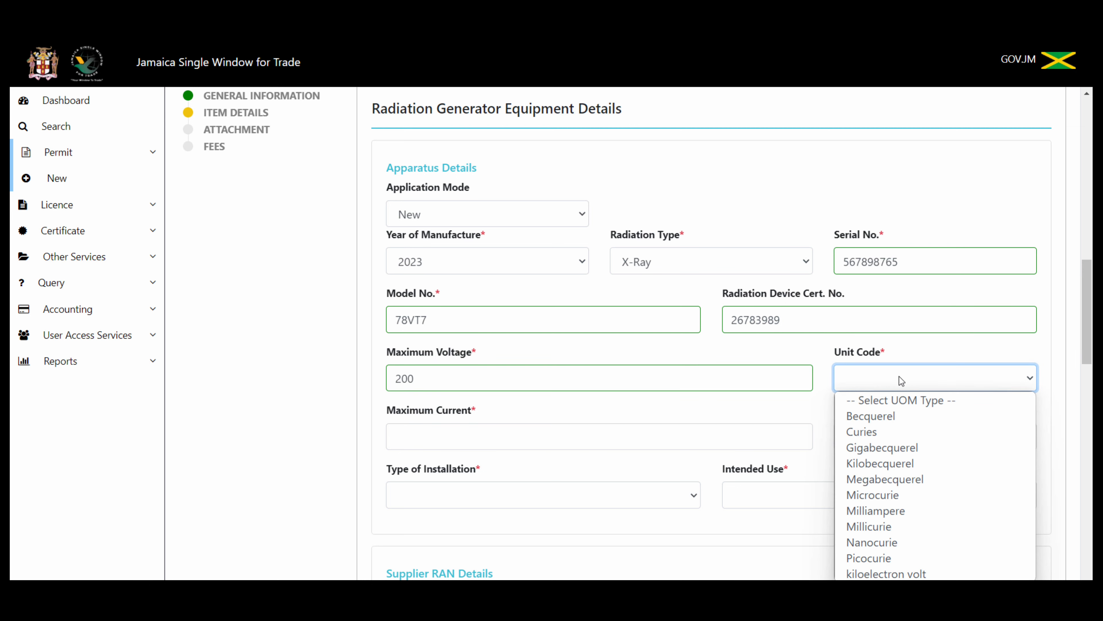
left_click(875, 573)
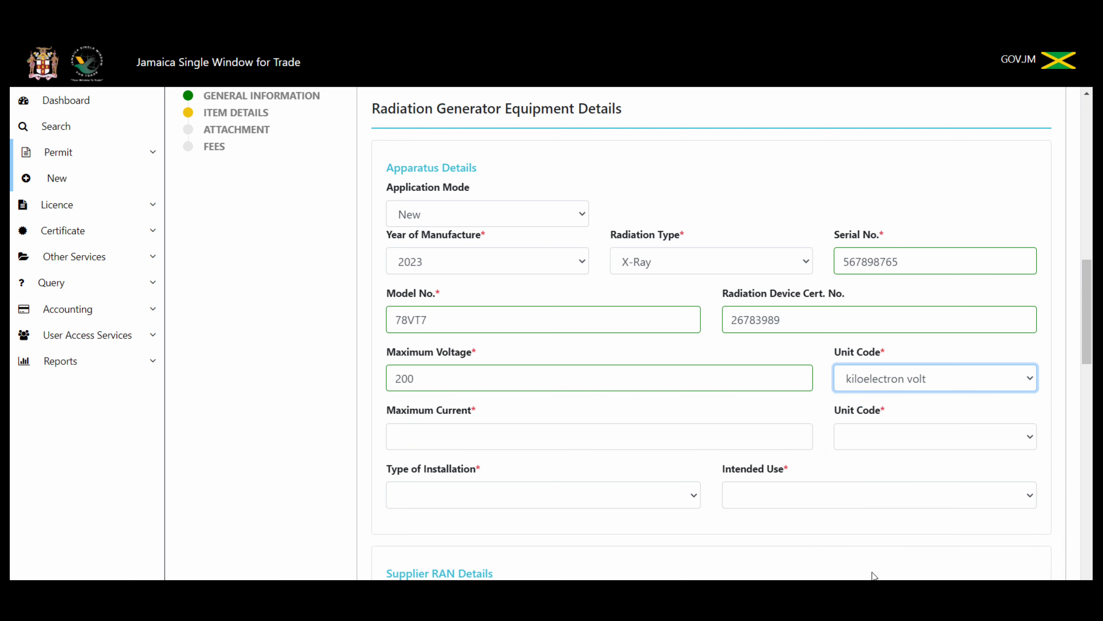
left_click(484, 434)
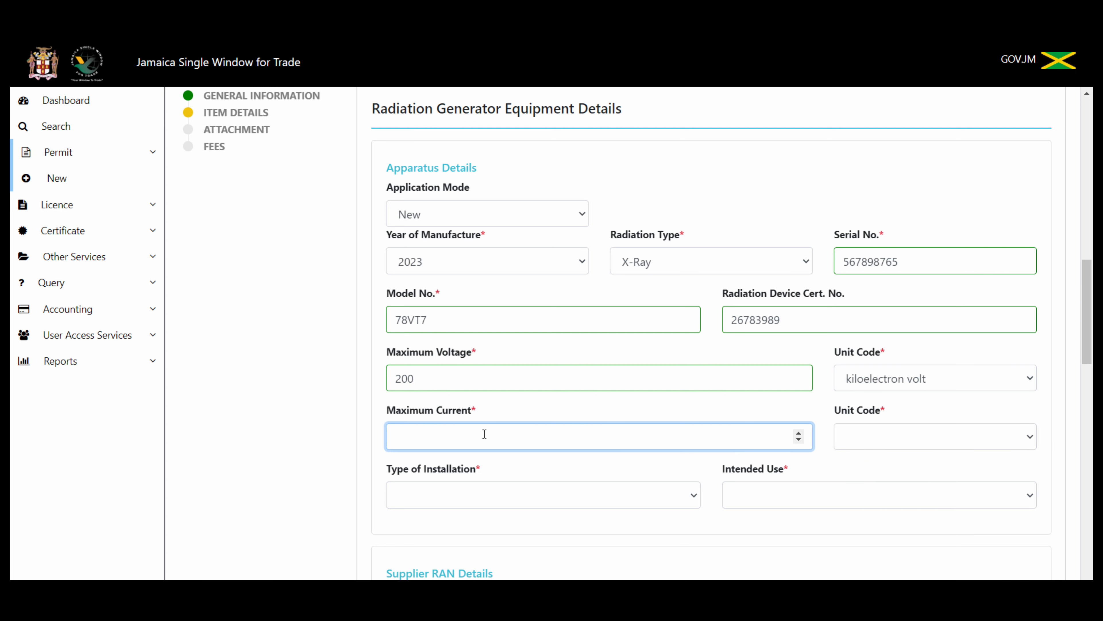
type("200")
left_click(929, 435)
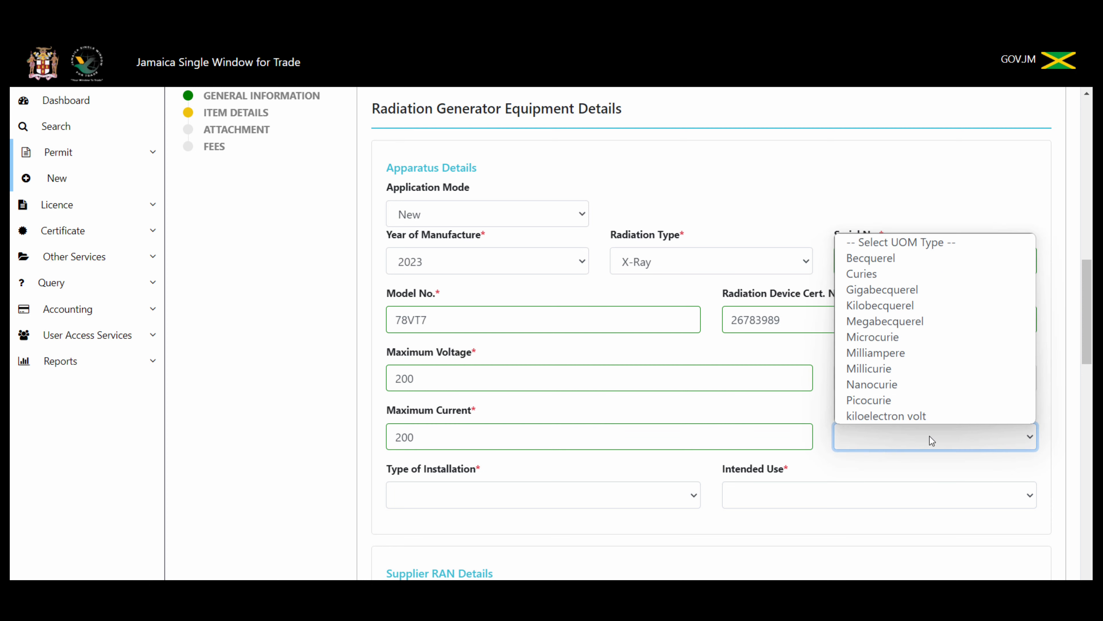
left_click(943, 306)
Step: Set the installation type to Fixed and the intended use to Security
left_click(546, 496)
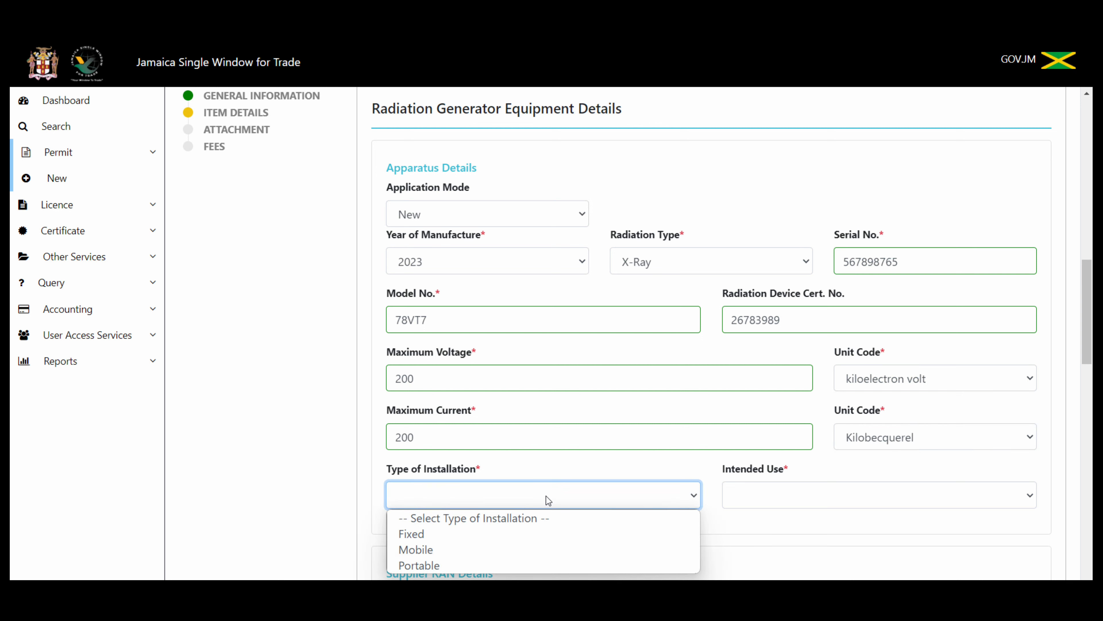
left_click(460, 535)
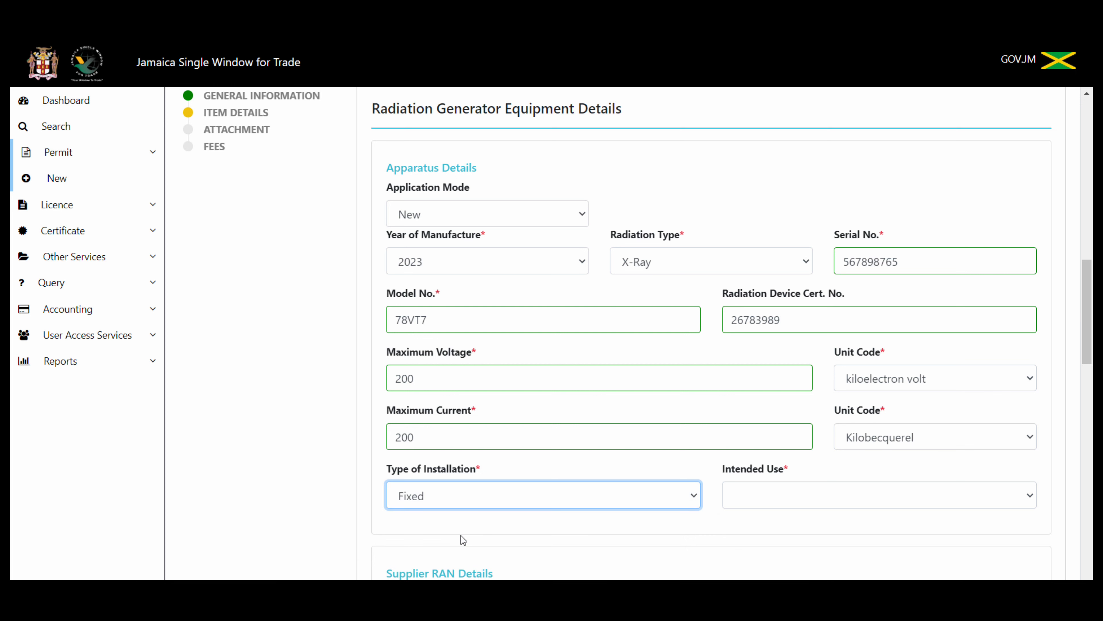
left_click(823, 495)
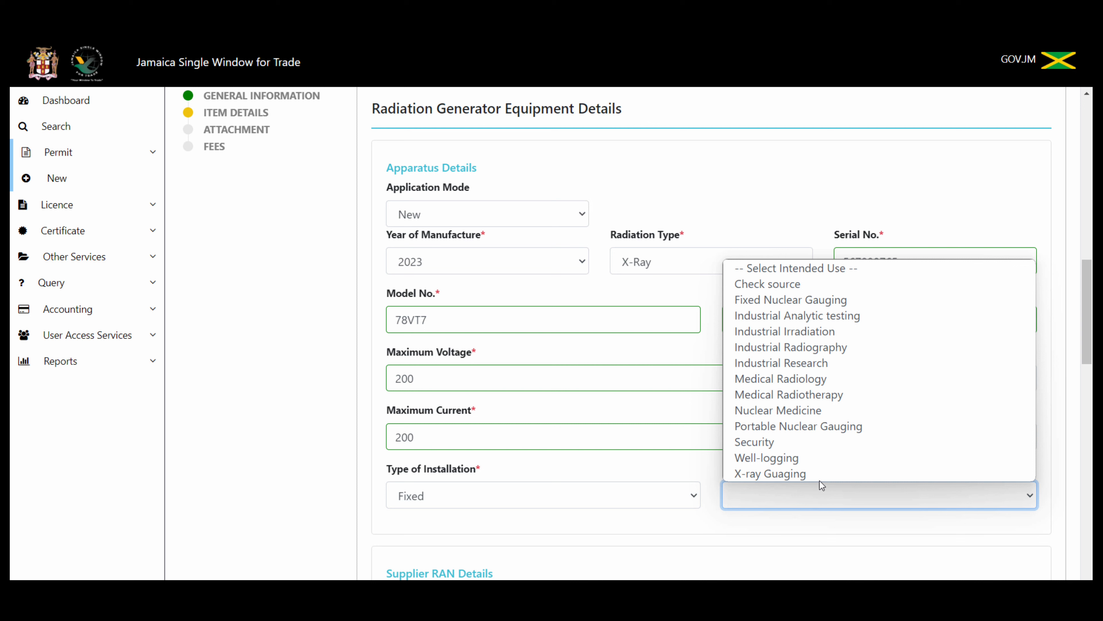
left_click(818, 443)
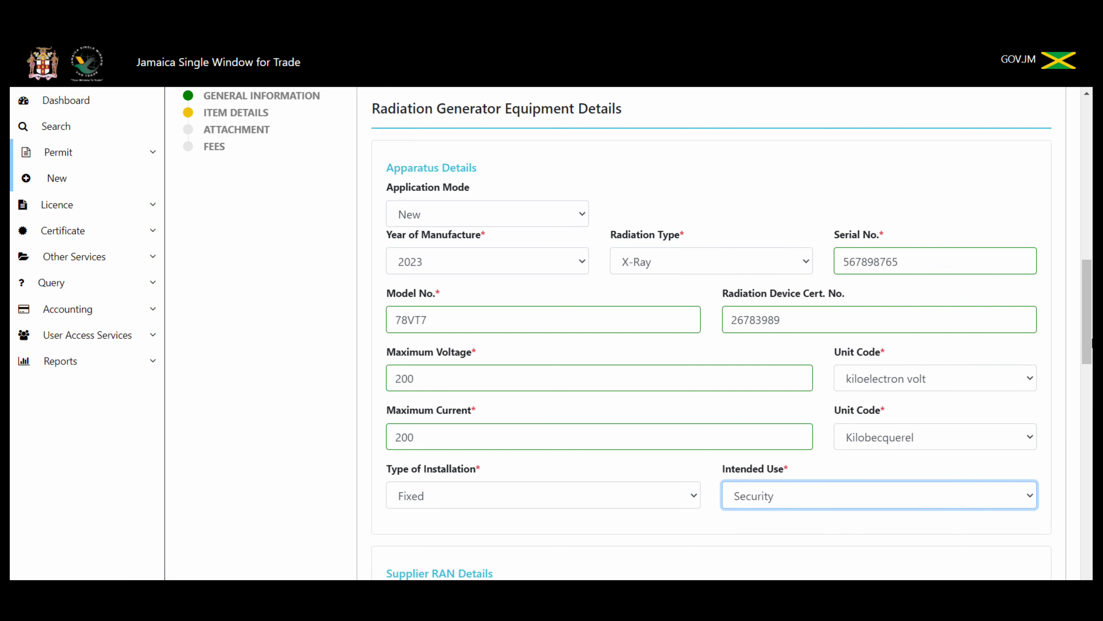
Step: Enter supplier RAN FDA648 expiring 26 November 2026, with regulatory body FDA
left_click_drag(1090, 339, 1090, 412)
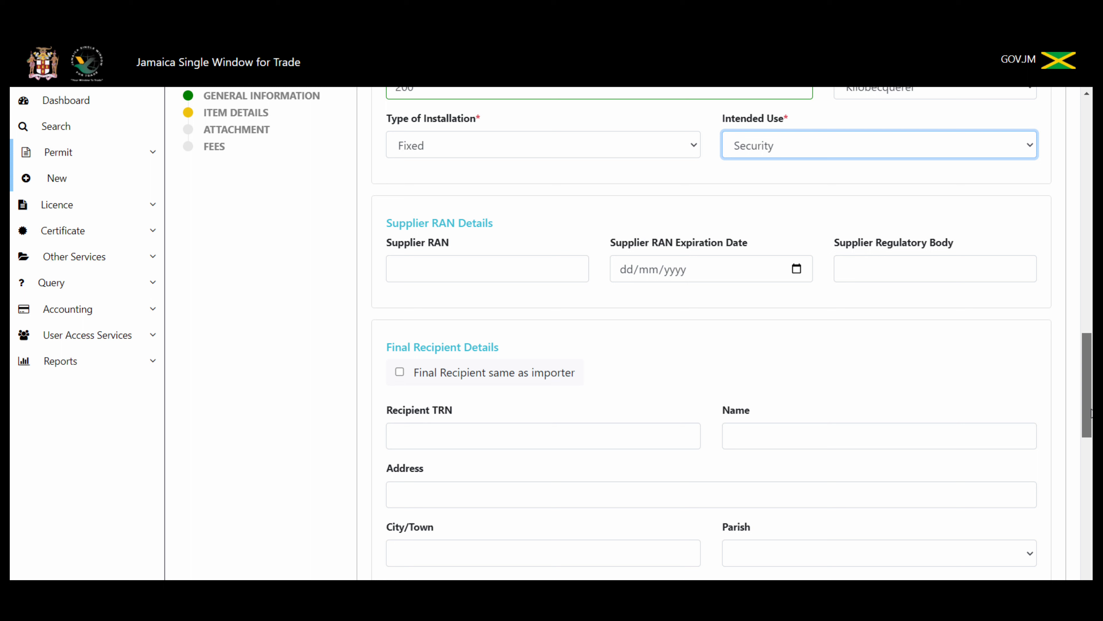
left_click(486, 266)
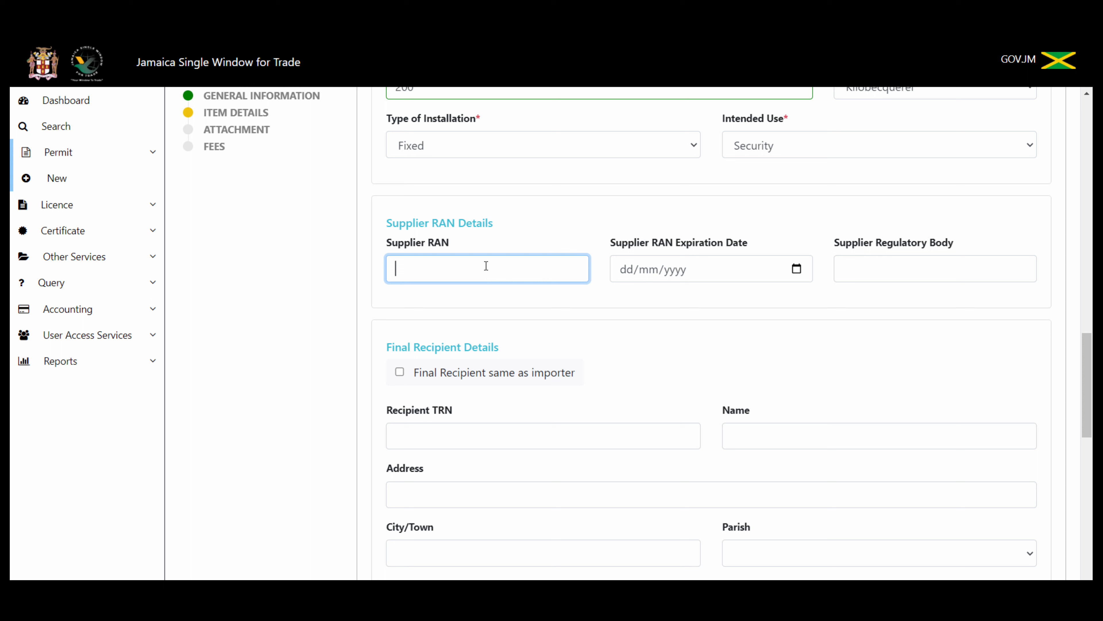
type("FDA648")
left_click(798, 270)
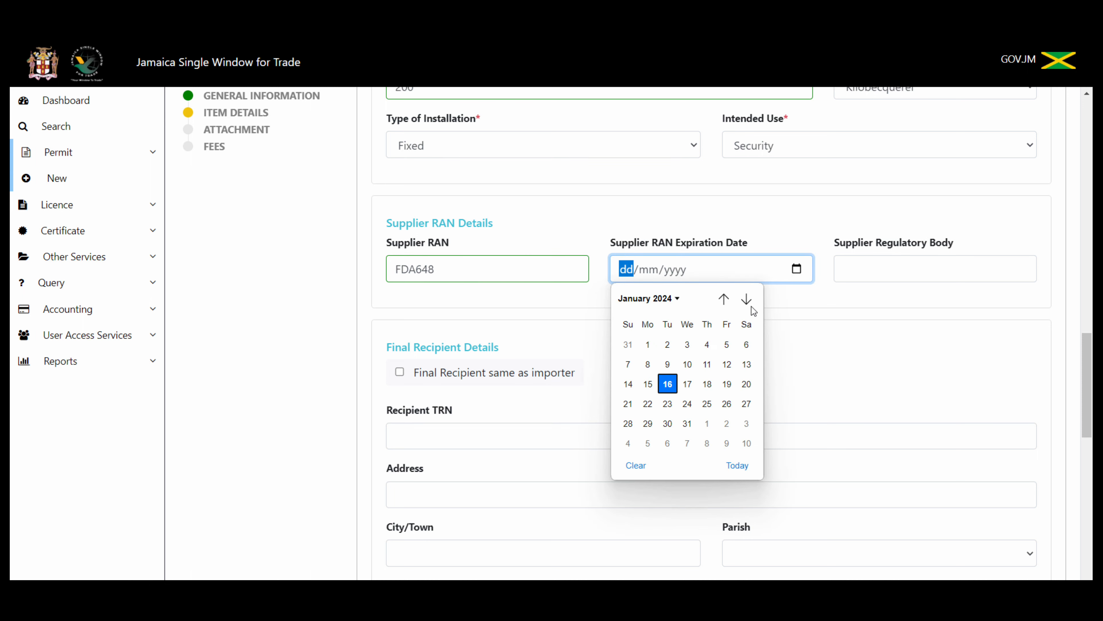
left_click(677, 300)
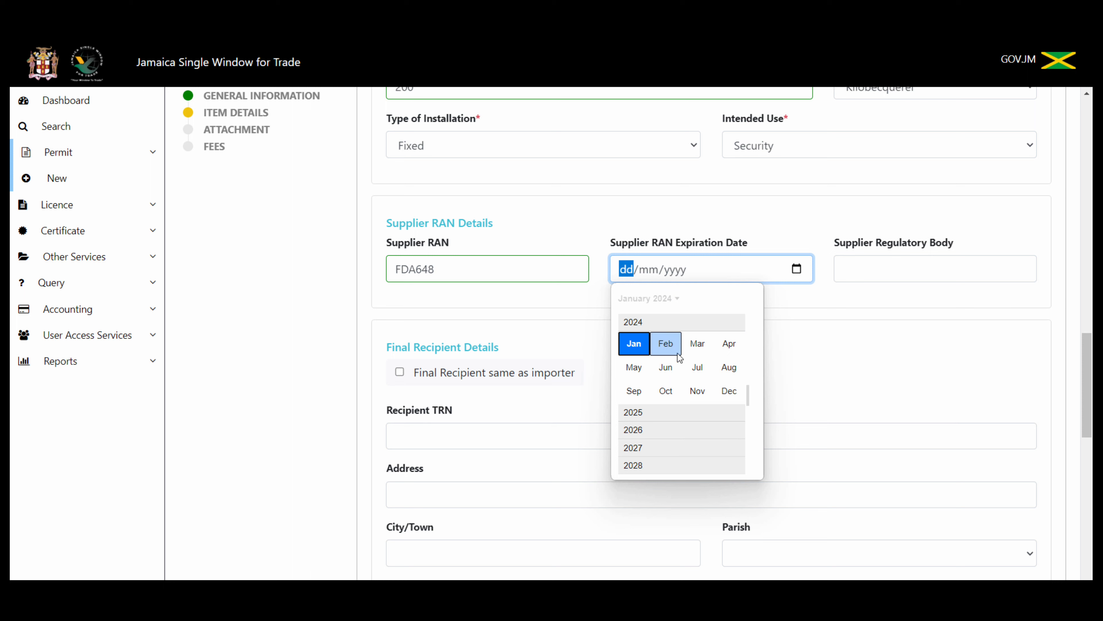
left_click(690, 430)
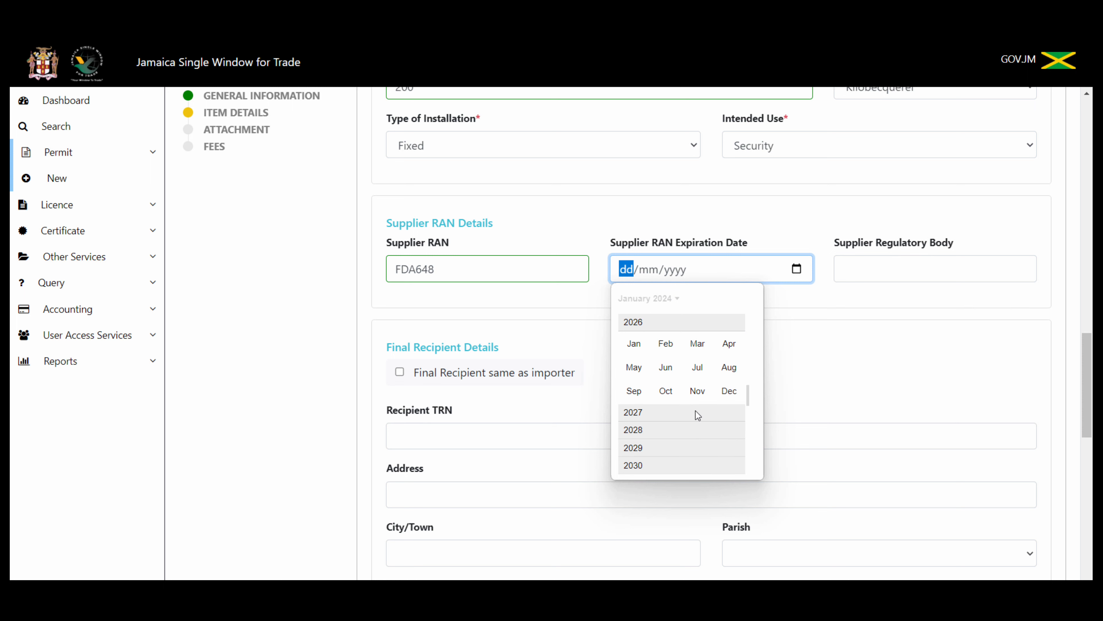
left_click(697, 390)
left_click(705, 403)
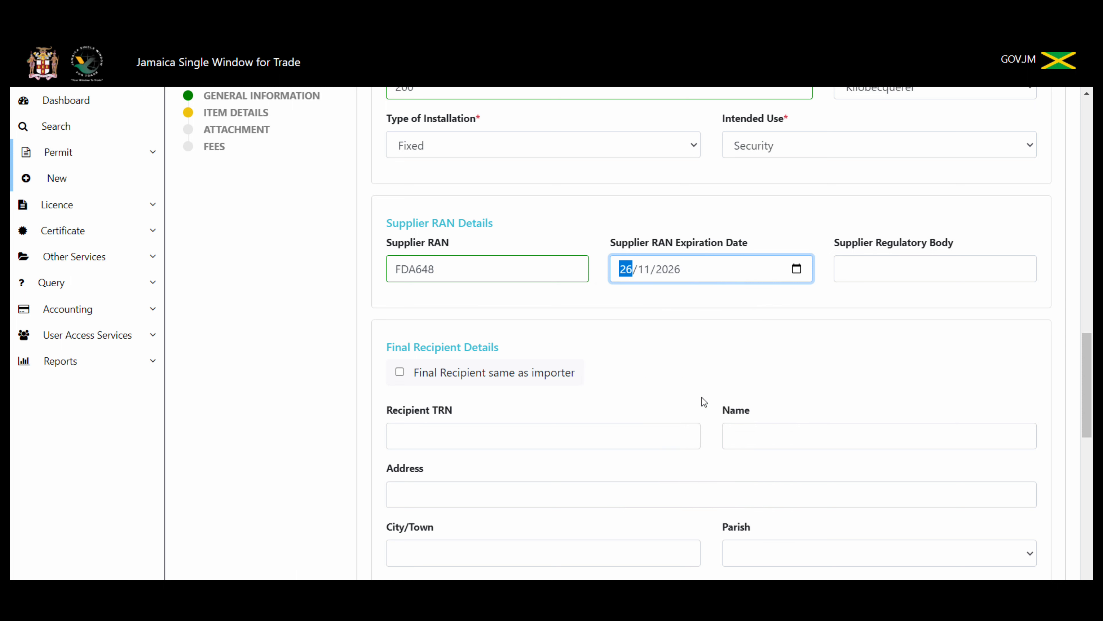
left_click(877, 275)
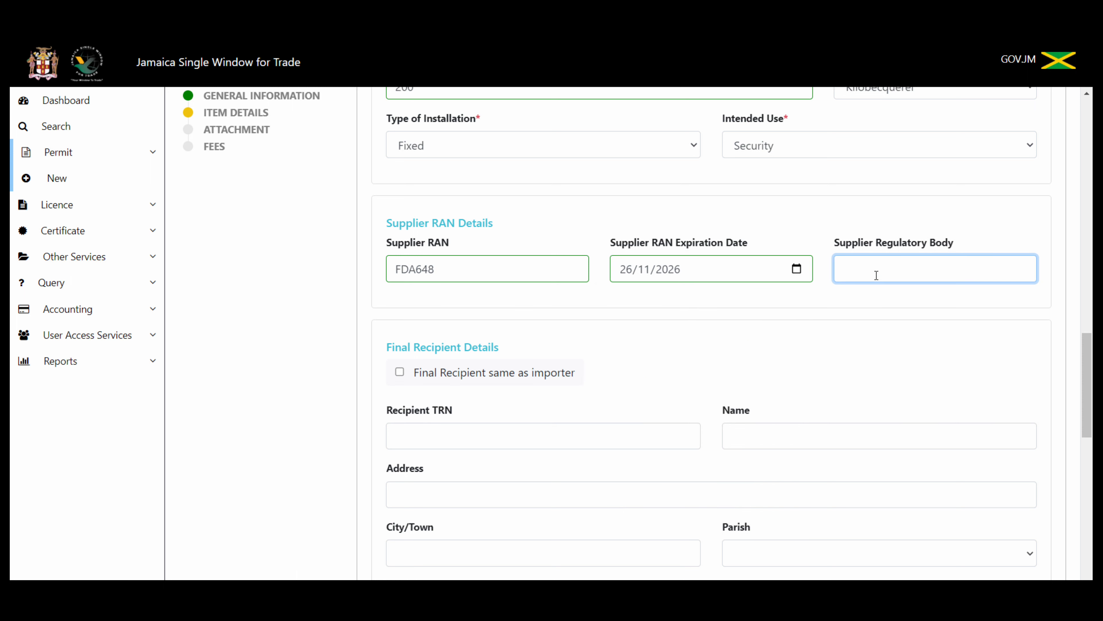
type("FDA")
Step: Make the final recipient the same as the importer, with city Kingston and parish Kingston
scroll(1090, 374, "down", 4)
left_click_drag(1090, 391, 1091, 400)
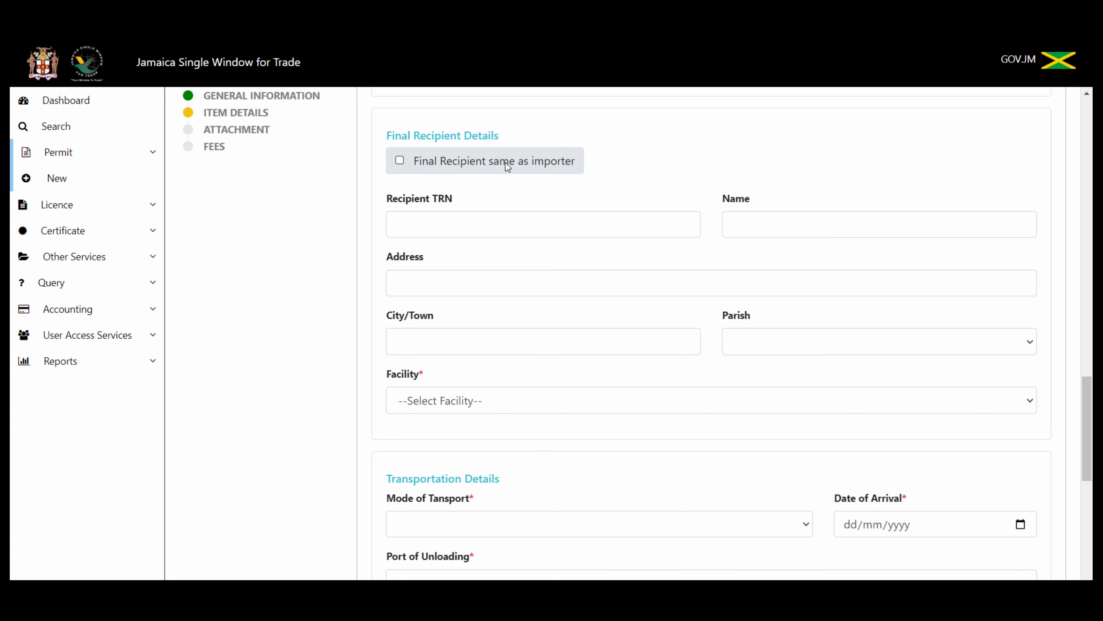
left_click(401, 161)
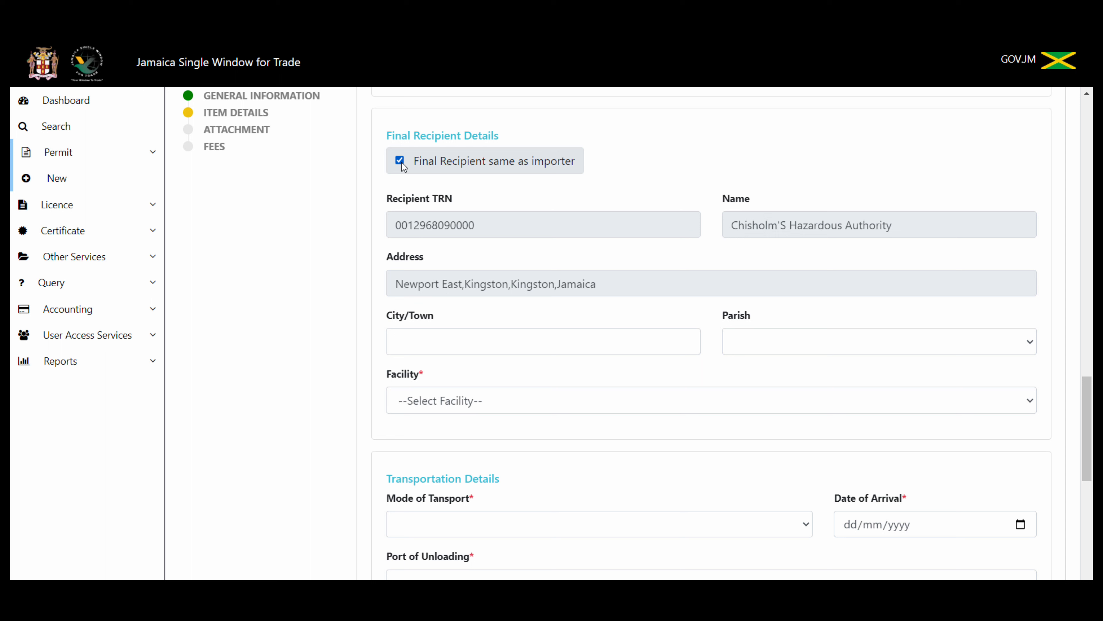
left_click(443, 344)
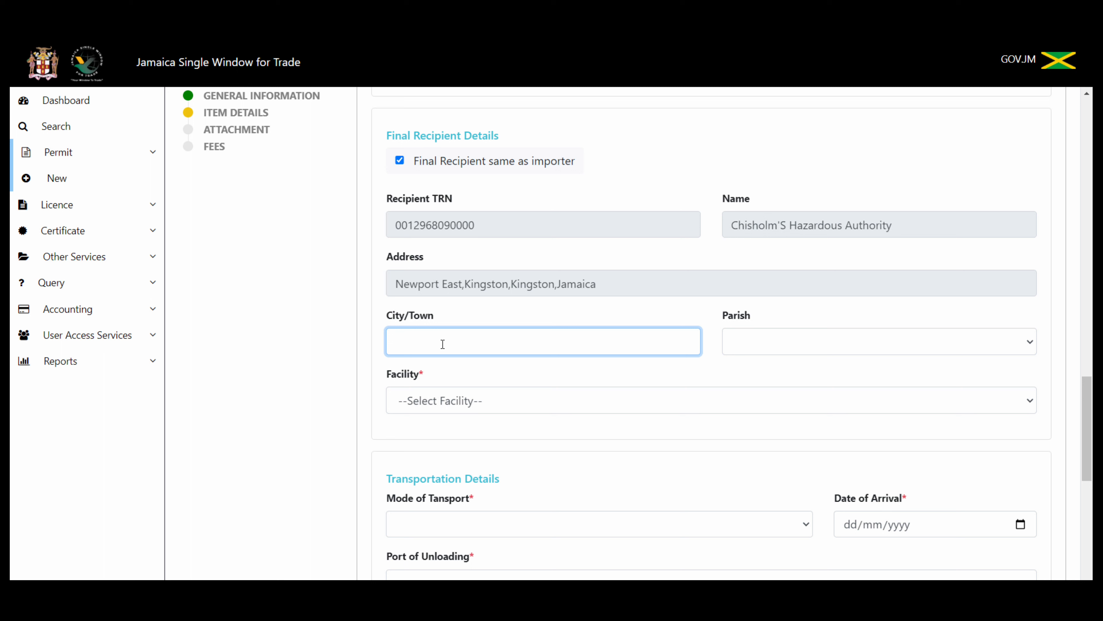
type("Kingston")
left_click(793, 342)
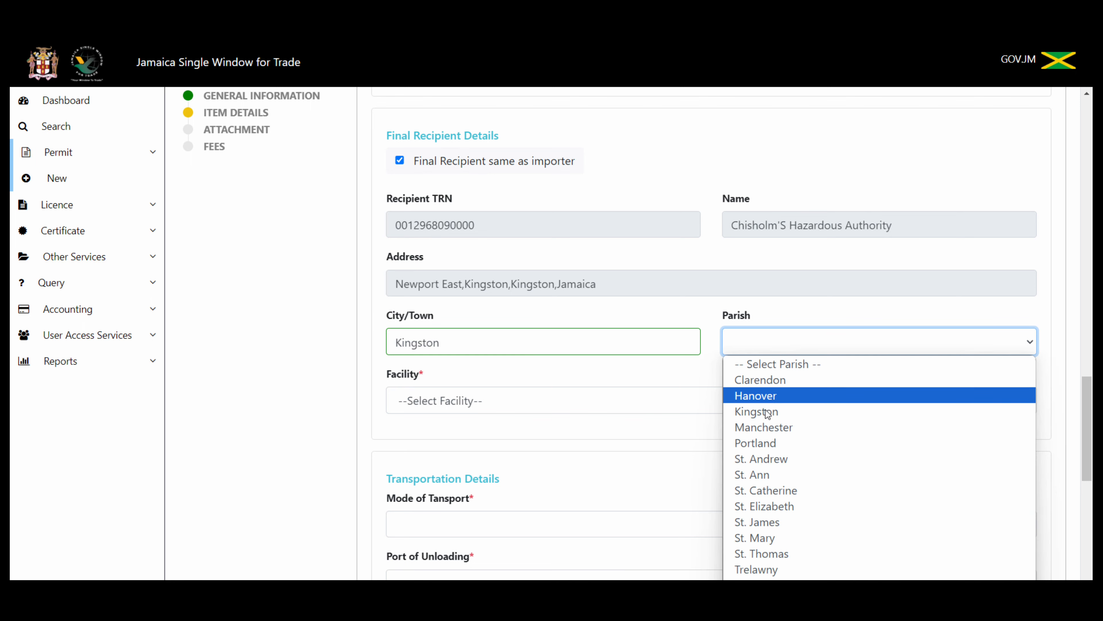
left_click(763, 412)
left_click(797, 347)
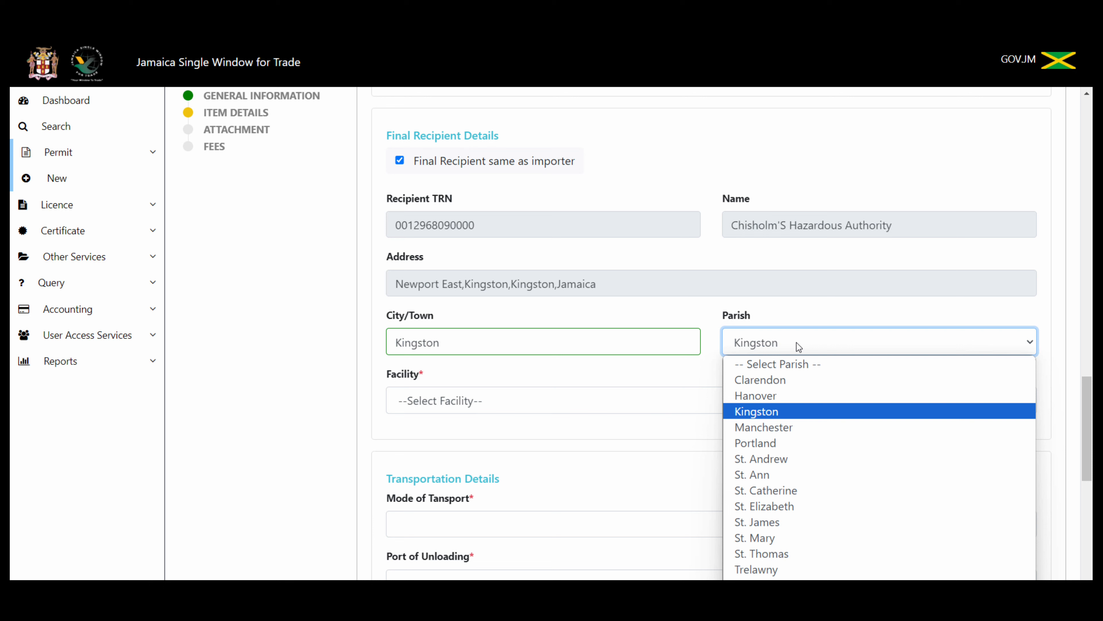
left_click(771, 411)
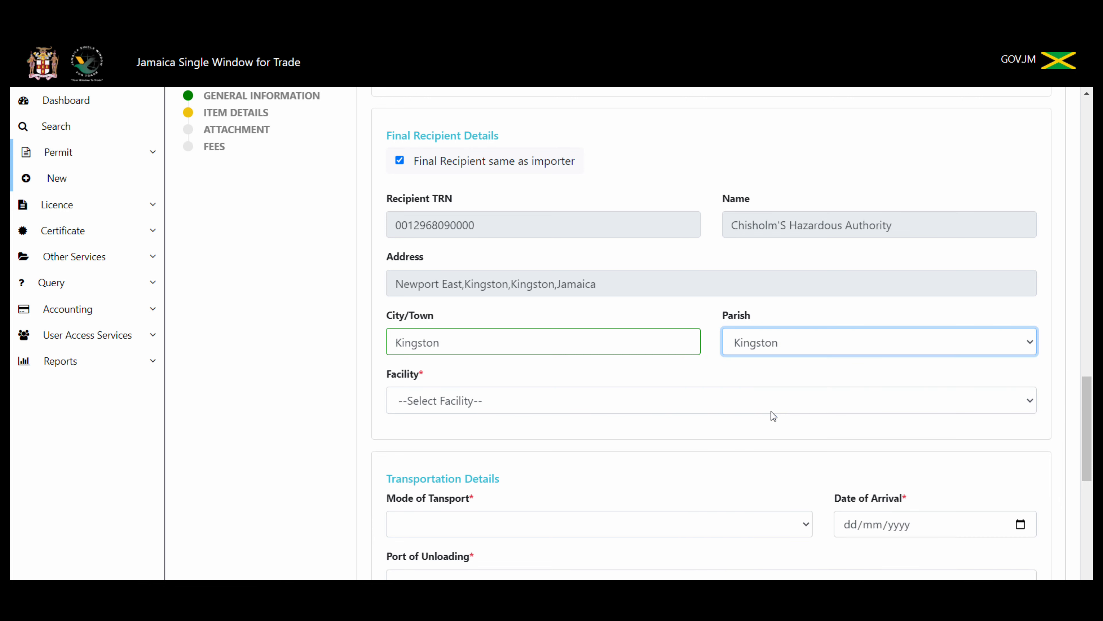
Step: Choose HSRA/PU600 - NMIA- Palisadoes as the recipient's facility
left_click(590, 408)
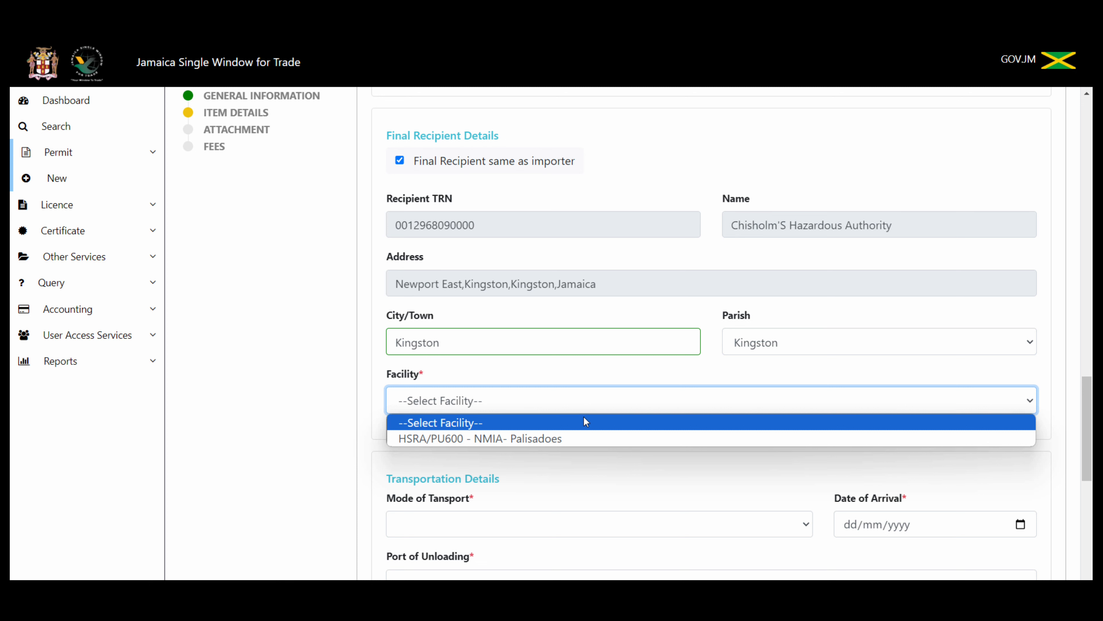
left_click(575, 438)
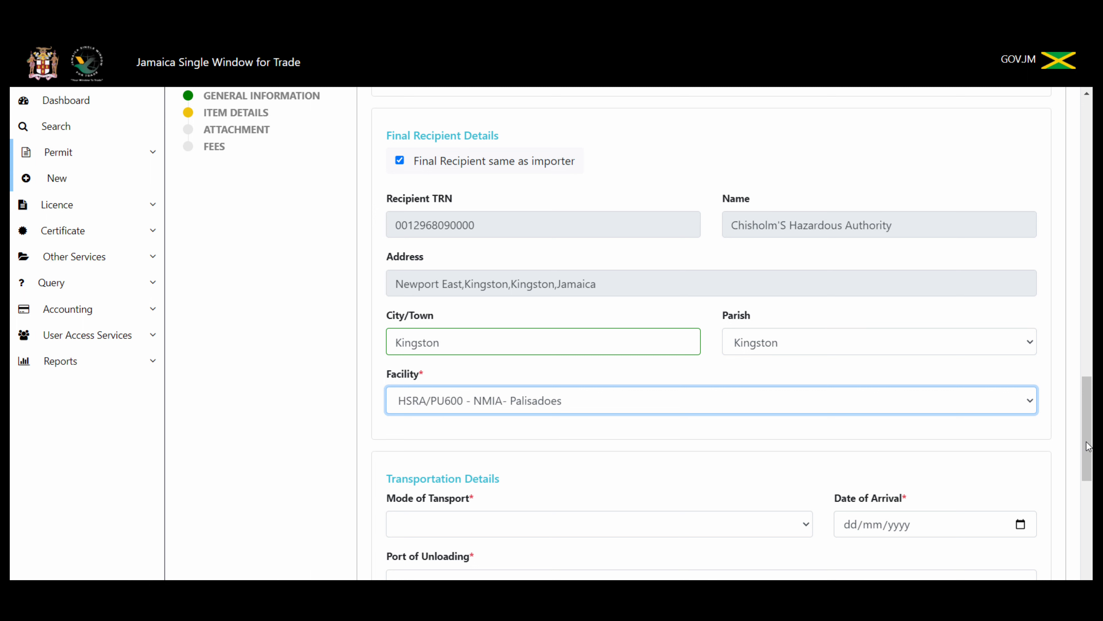
mouse_move(1088, 446)
left_mouse_down()
mouse_move(1088, 468)
mouse_move(1089, 442)
left_mouse_up()
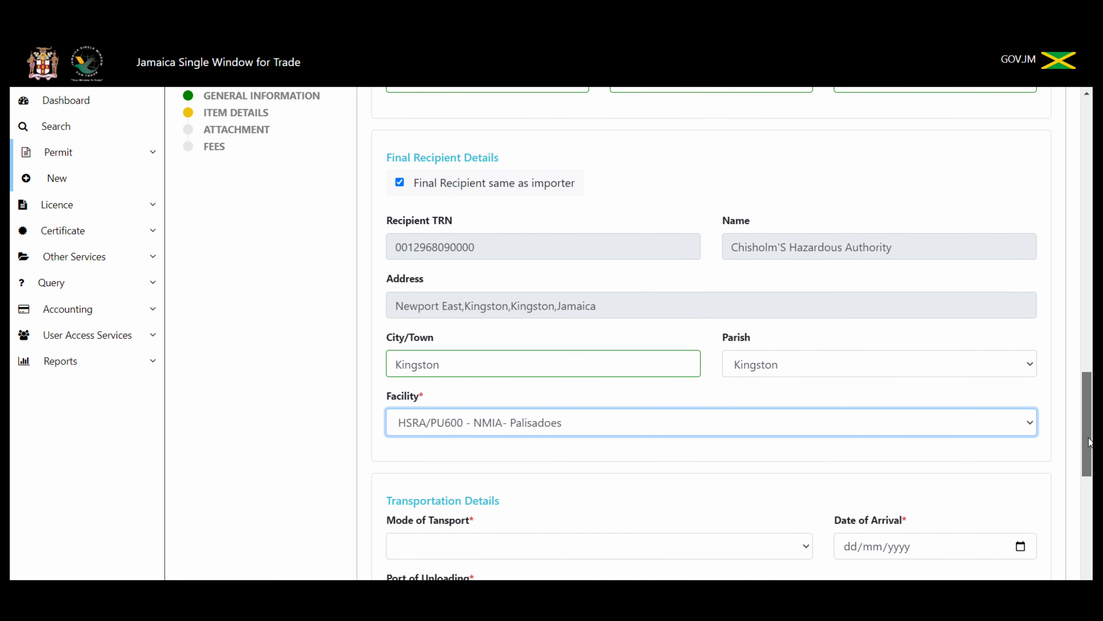
left_click_drag(1089, 442, 1088, 442)
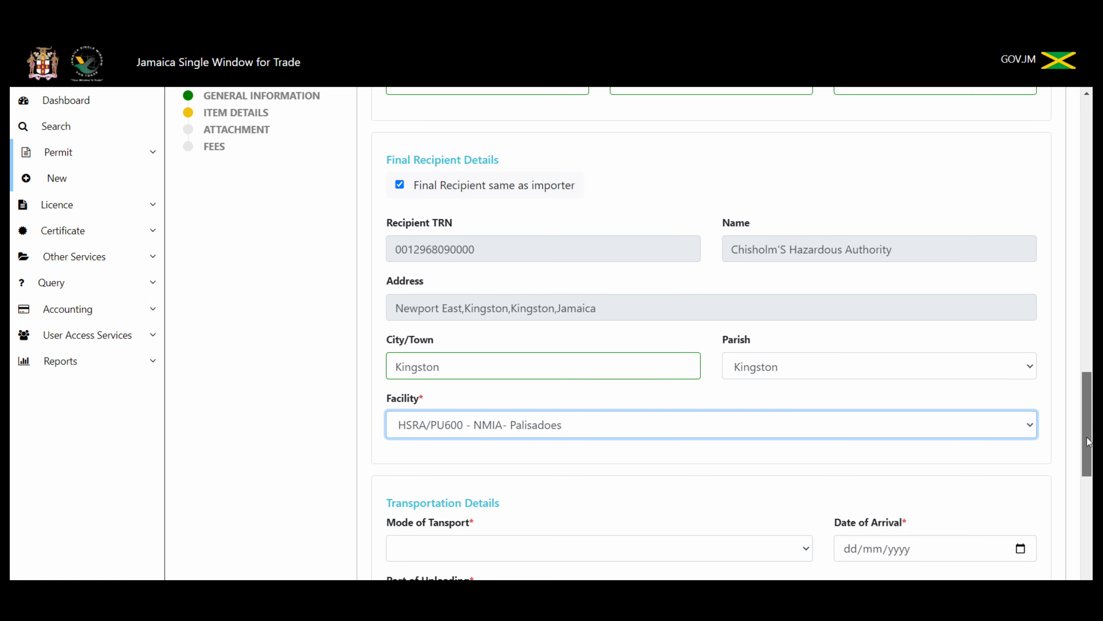
left_click_drag(1089, 442, 1092, 473)
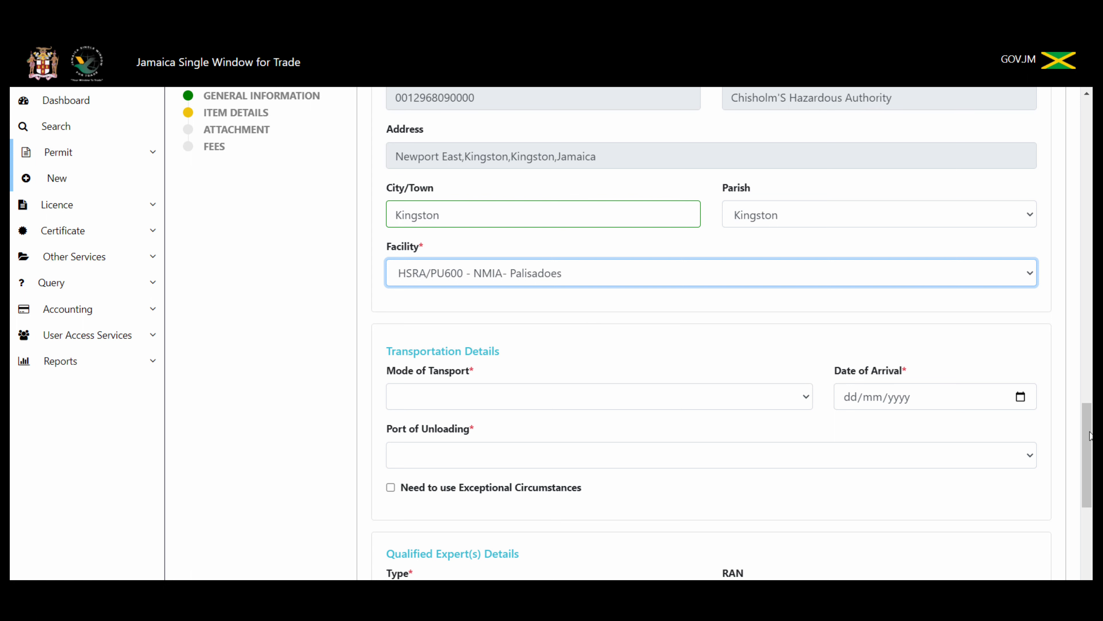
Step: Set transport to Air Transport, arrival date 10 February 2024, and port of unloading KINGSTON
left_click_drag(1089, 435, 1089, 461)
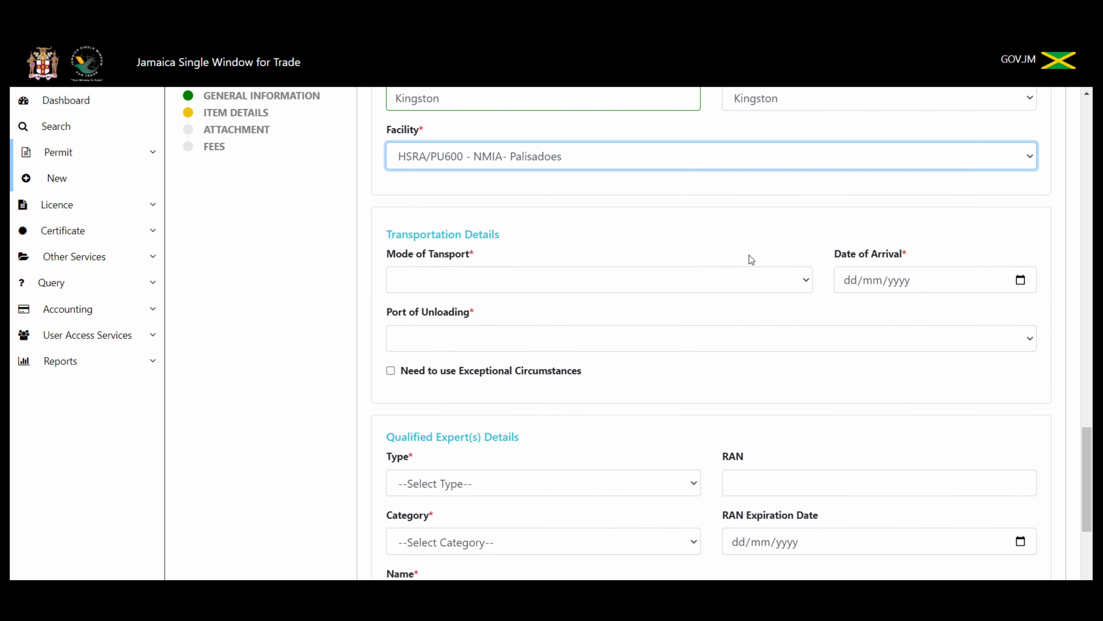
left_click(758, 277)
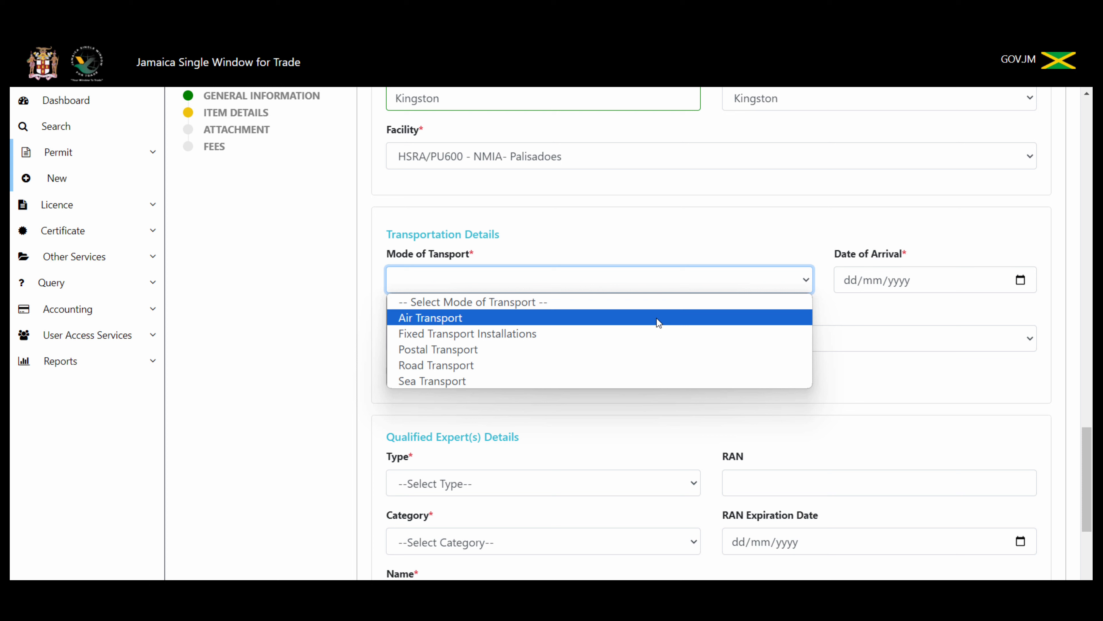
left_click(658, 318)
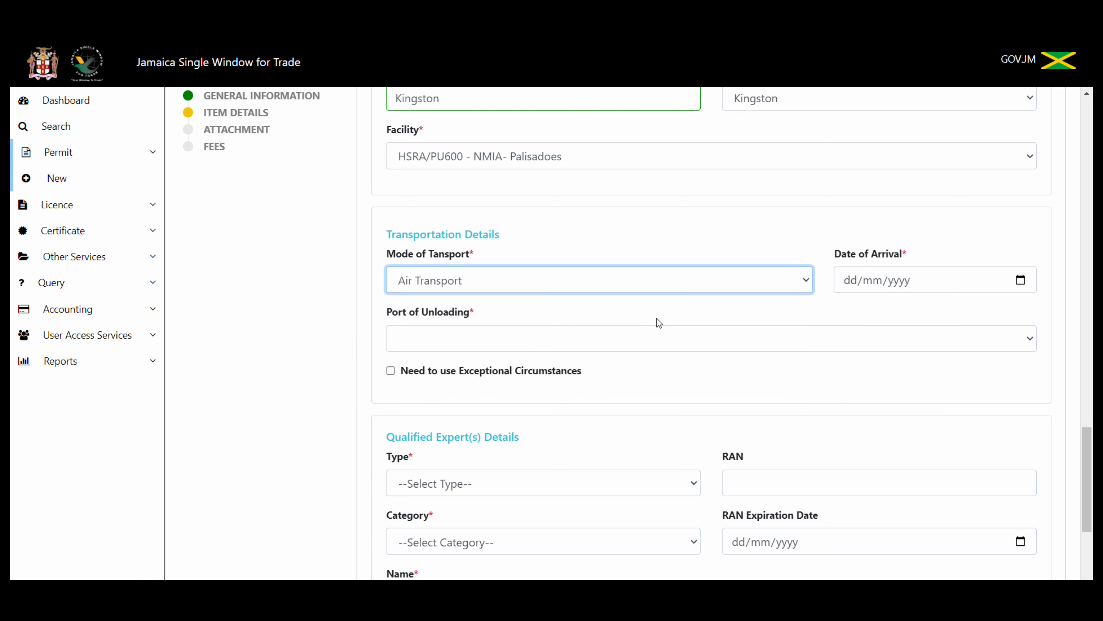
left_click(1020, 280)
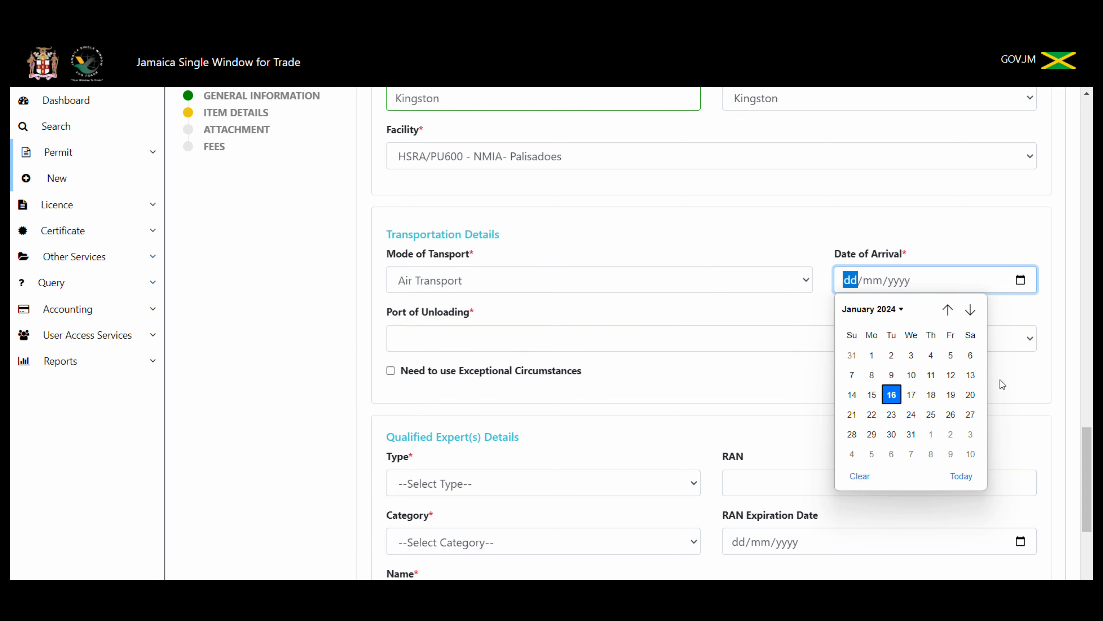
left_click(971, 454)
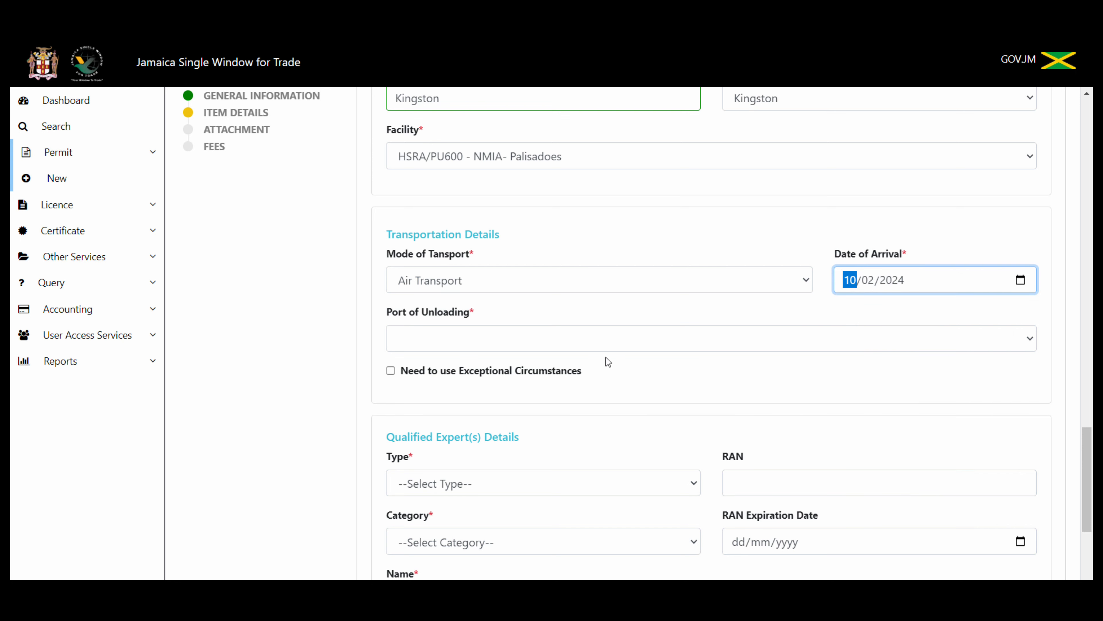
left_click(604, 343)
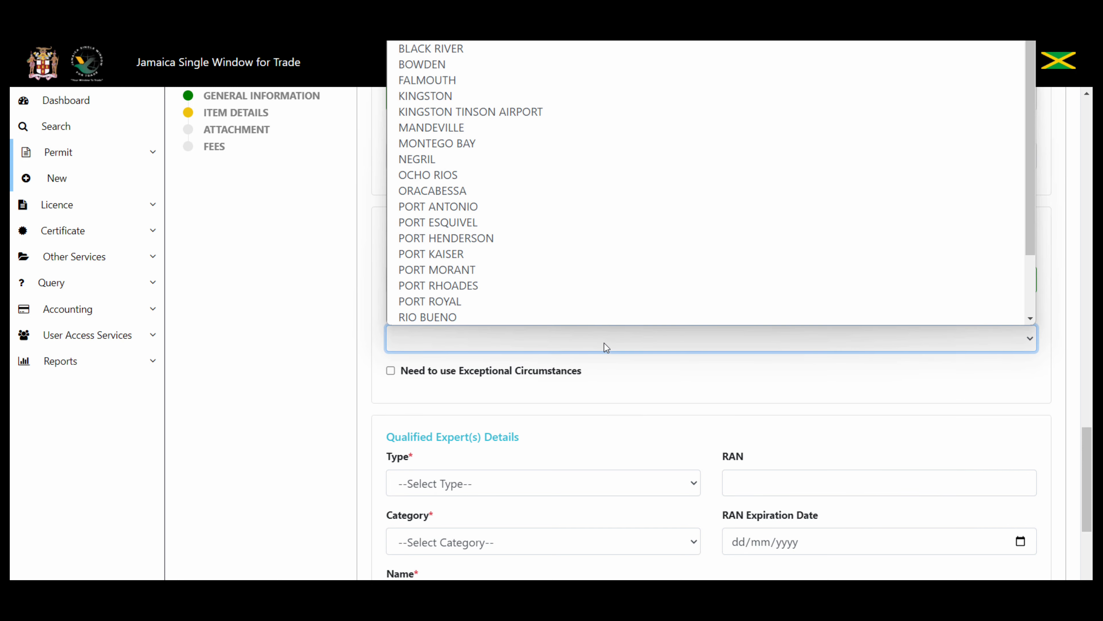
left_click(546, 99)
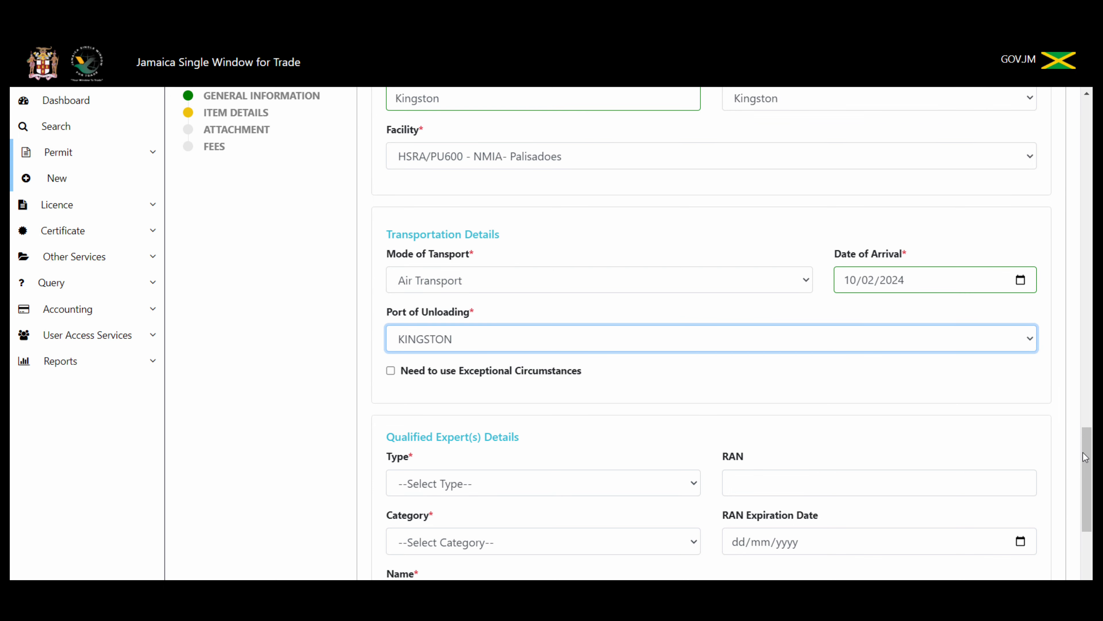
left_click_drag(1084, 457, 1079, 506)
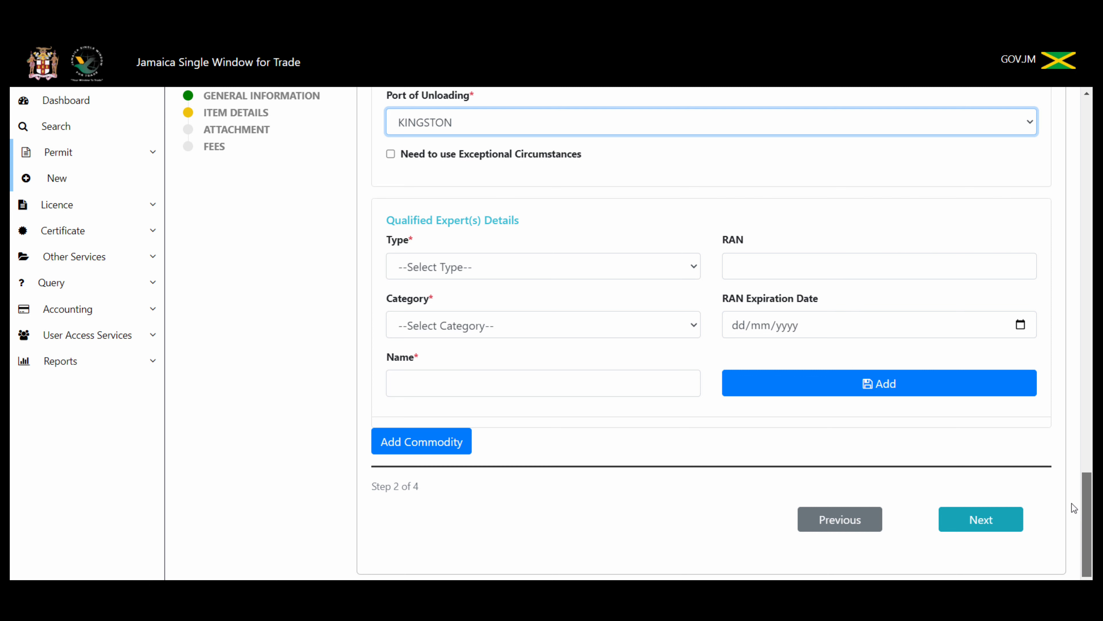
Step: Set the expert type to Radiation Safety Specialist, enter the expert's RAN, and choose category Employee
left_click(694, 268)
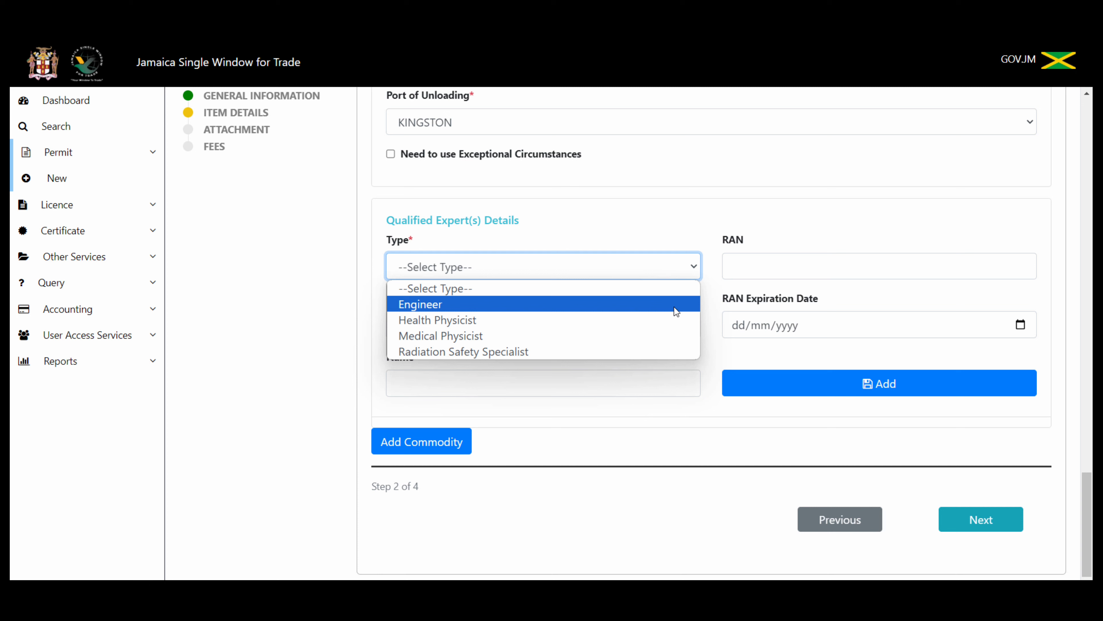
left_click(635, 353)
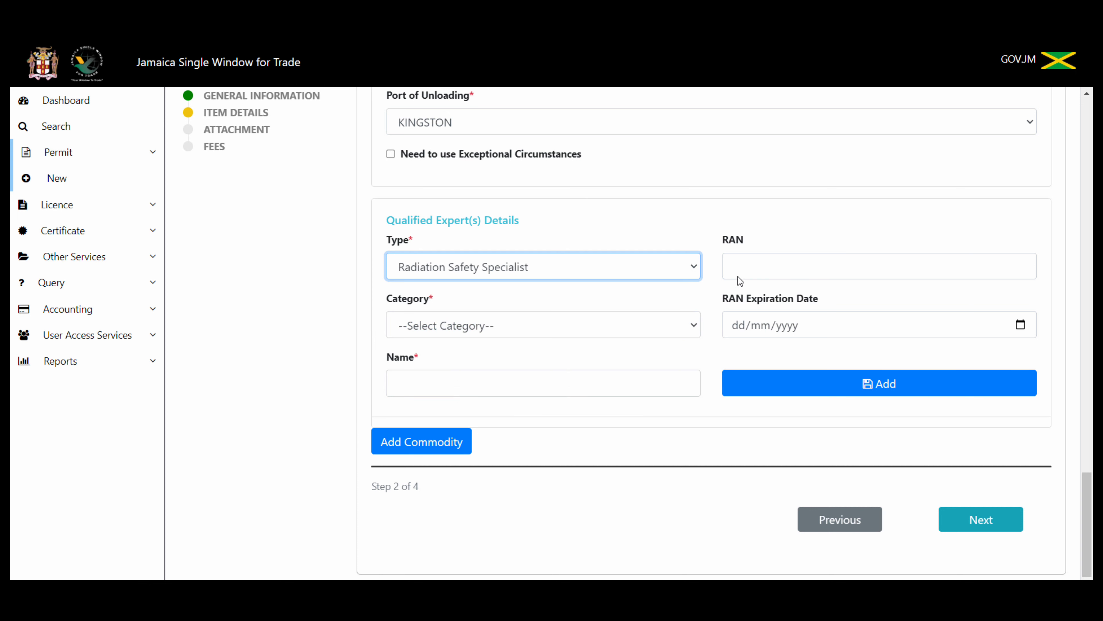
left_click(750, 264)
type("H")
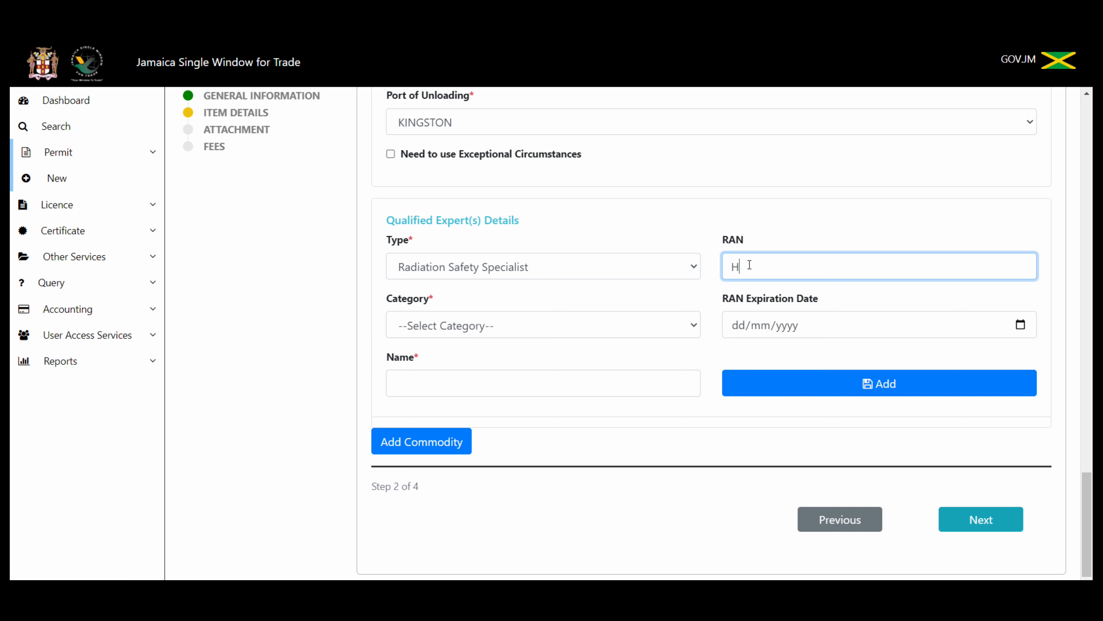
type("SRA989")
left_click(576, 330)
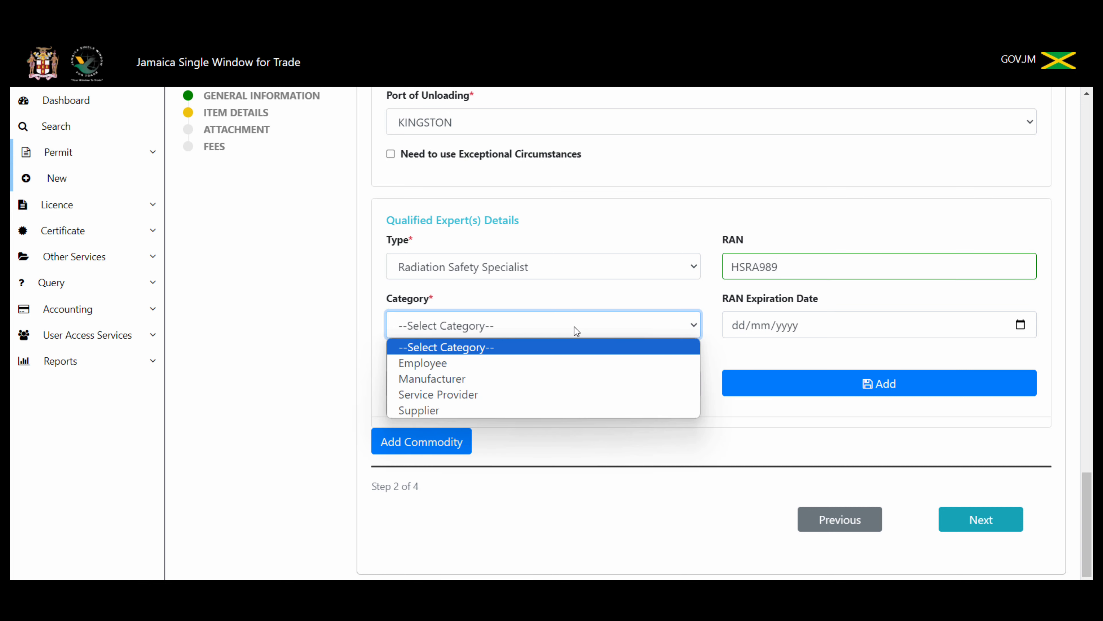
left_click(546, 367)
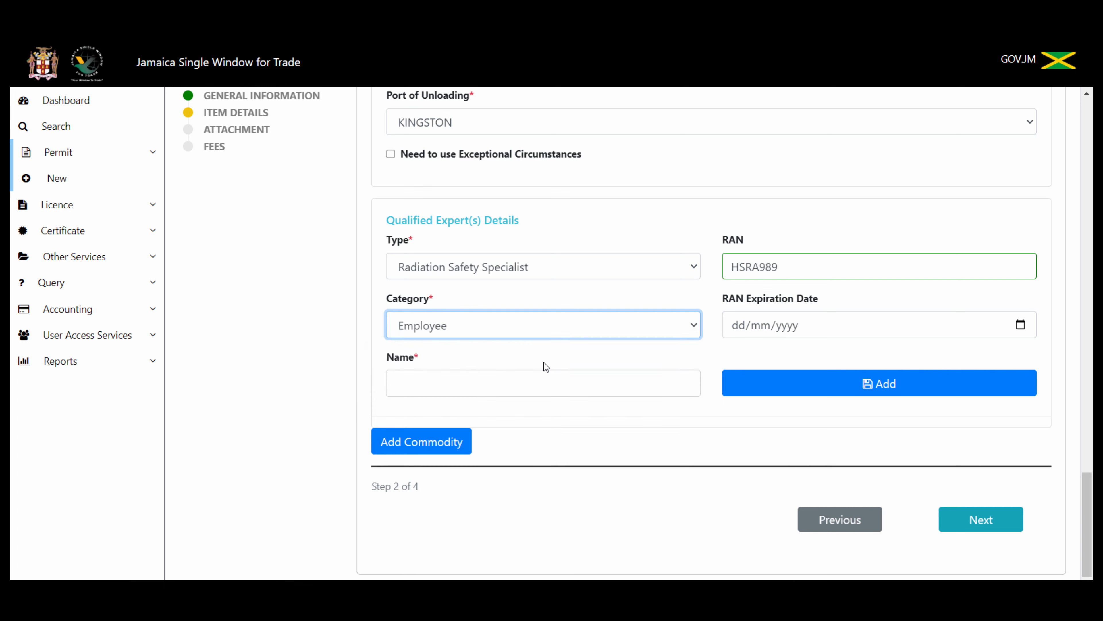
Step: Set the RAN expiry to 10 August 2024, enter the expert's name, and add them
left_click(1021, 325)
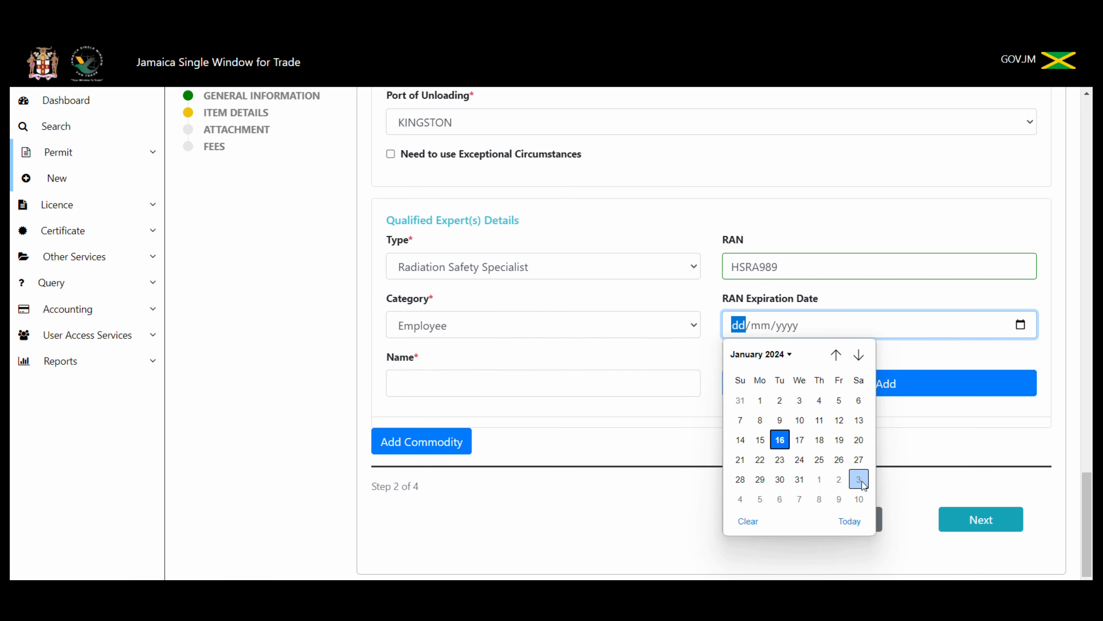
left_click(858, 355)
left_click(859, 355)
left_click(859, 354)
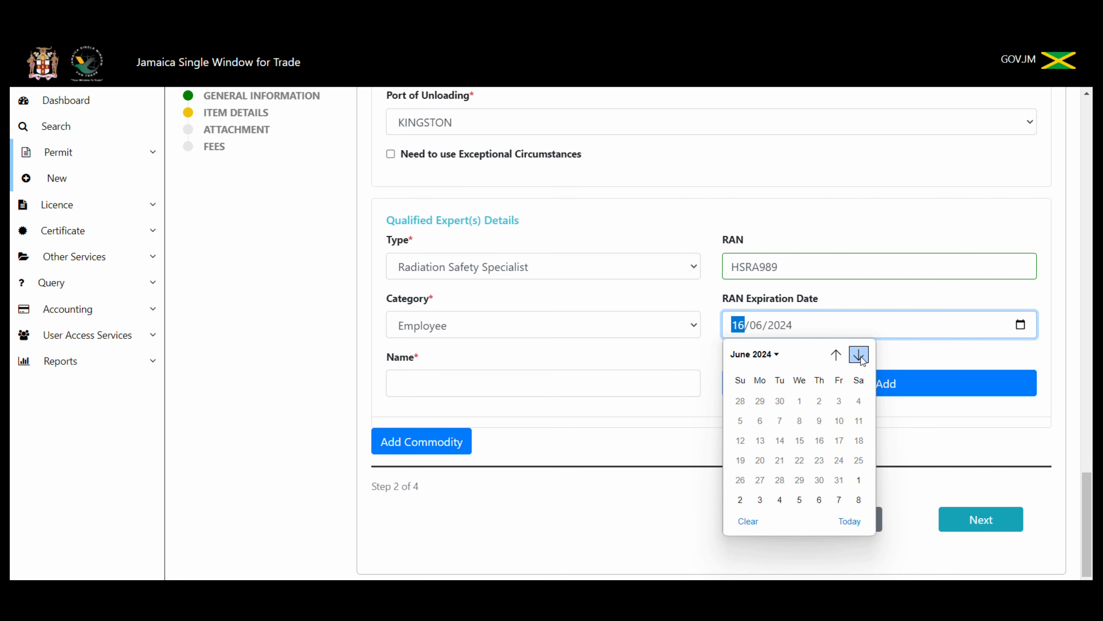
left_click(859, 354)
left_click(859, 499)
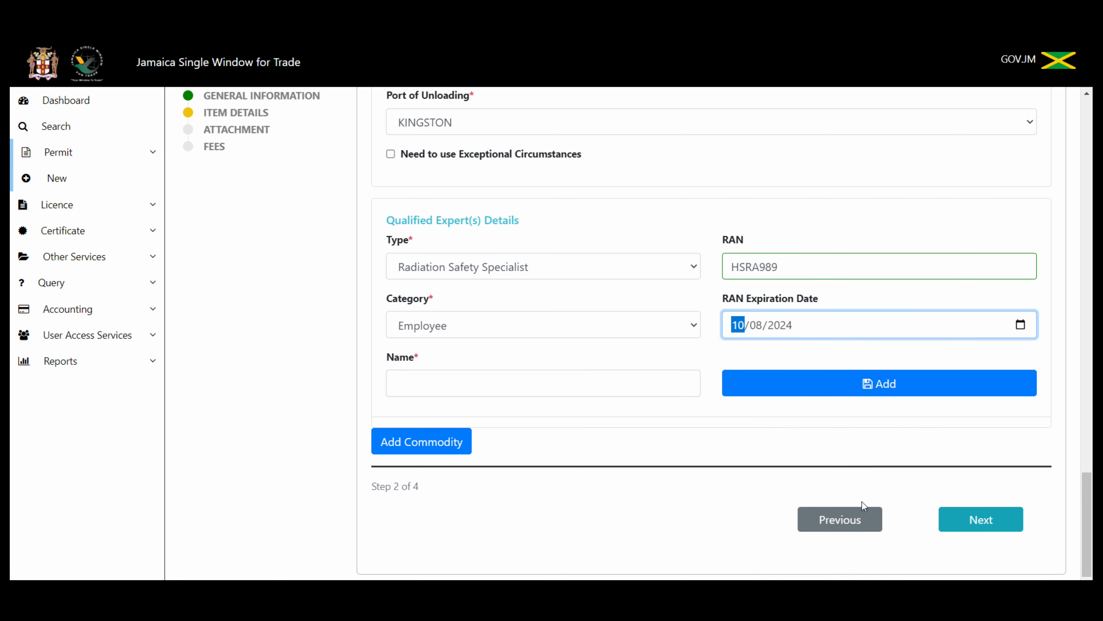
left_click(583, 382)
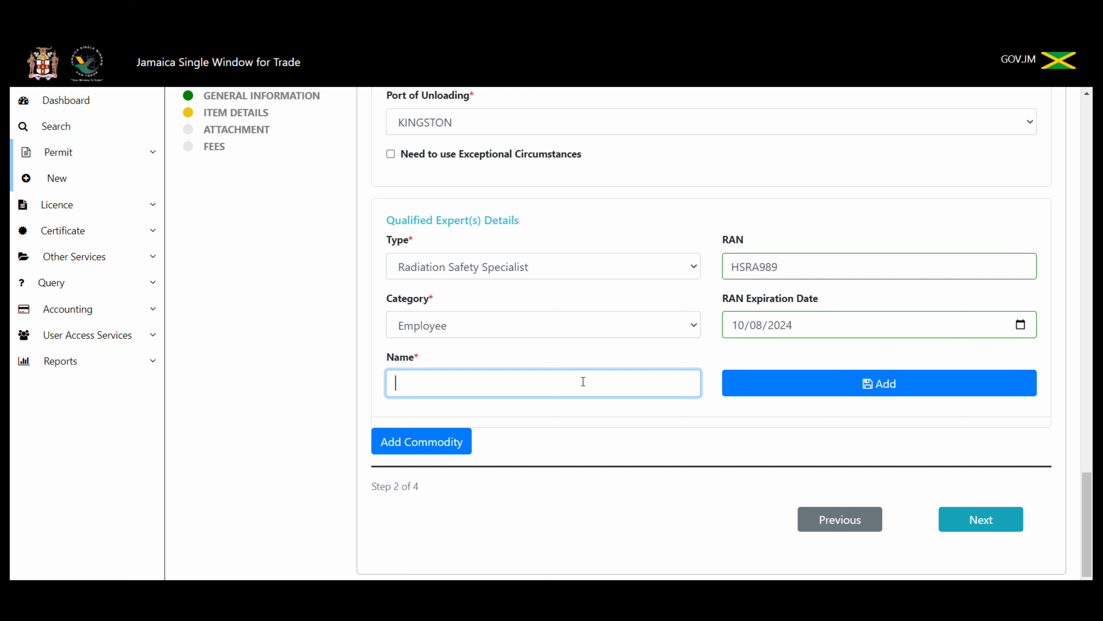
left_click(895, 383)
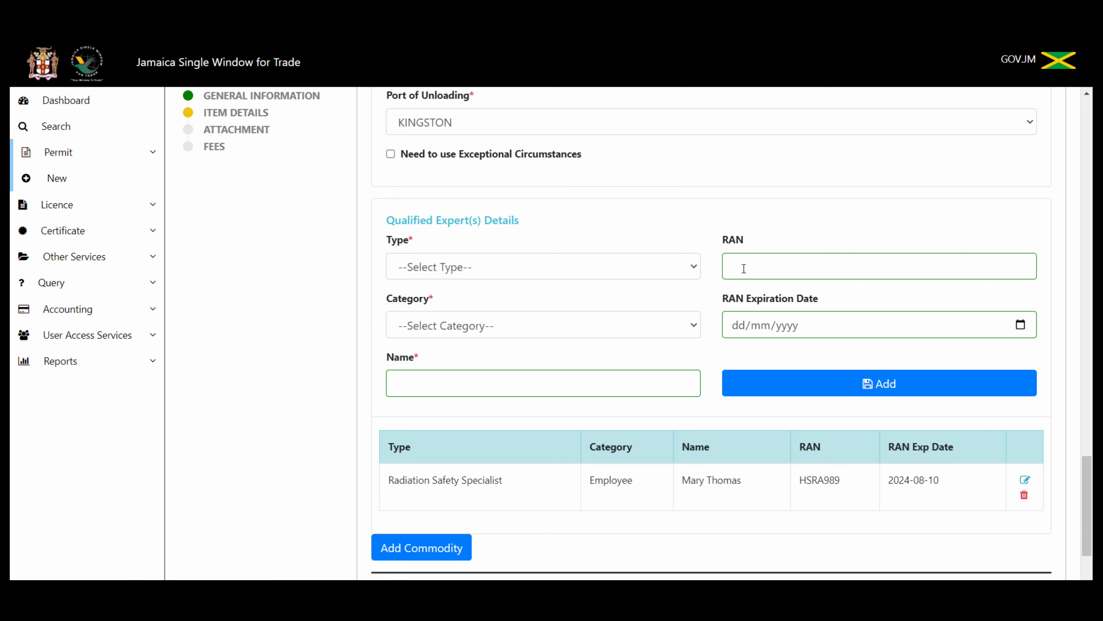
Step: Add a second expert of type Engineer, category Supplier, named CCN International
left_click(677, 266)
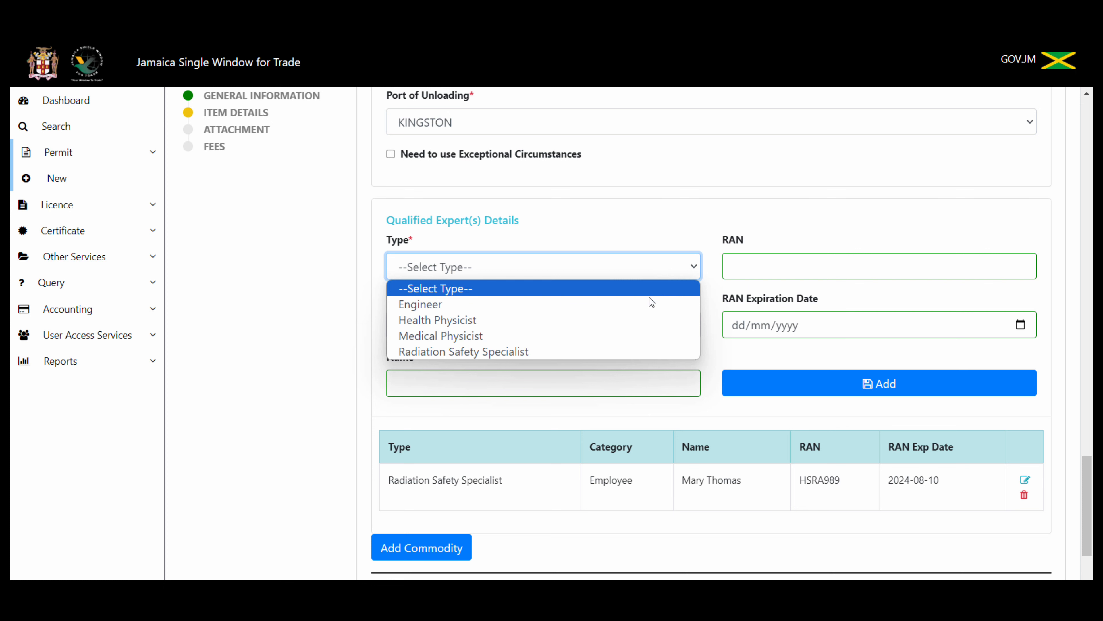
left_click(575, 307)
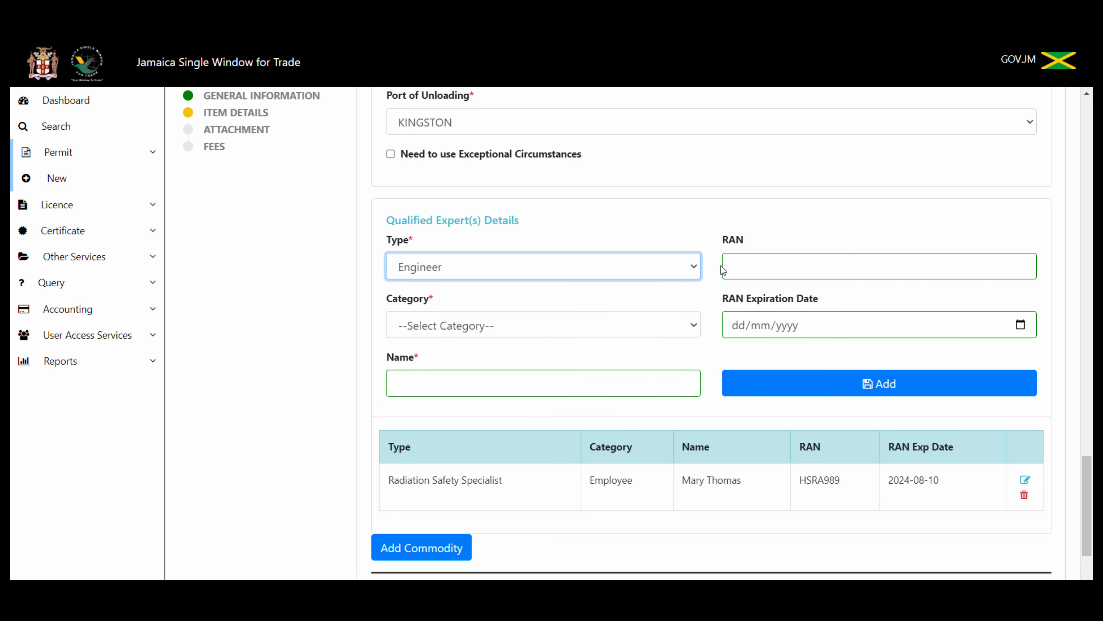
left_click(626, 335)
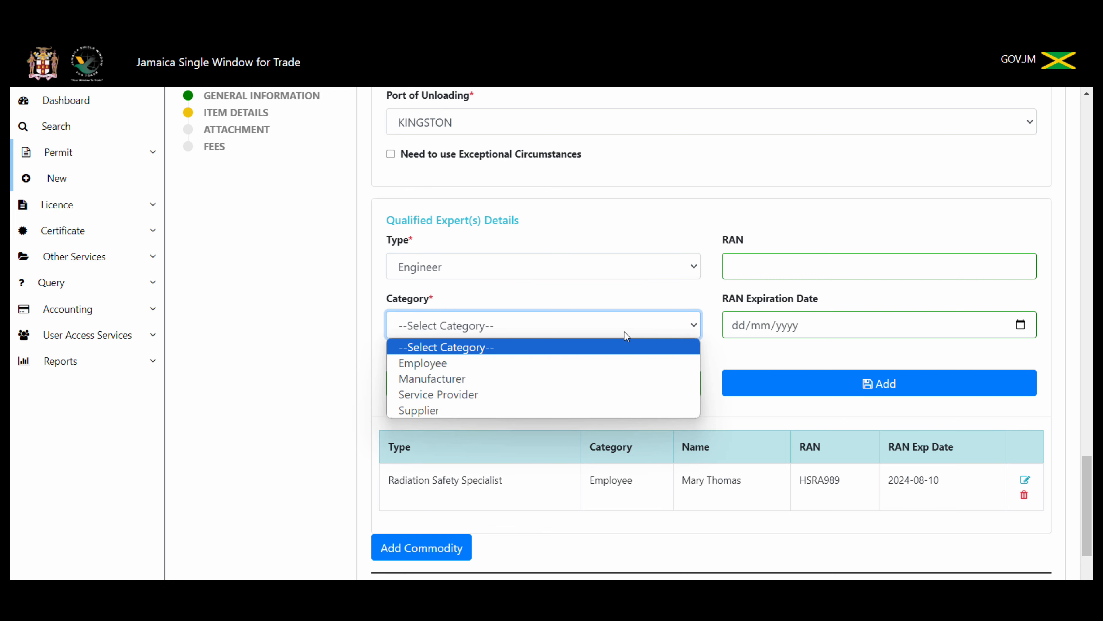
left_click(564, 410)
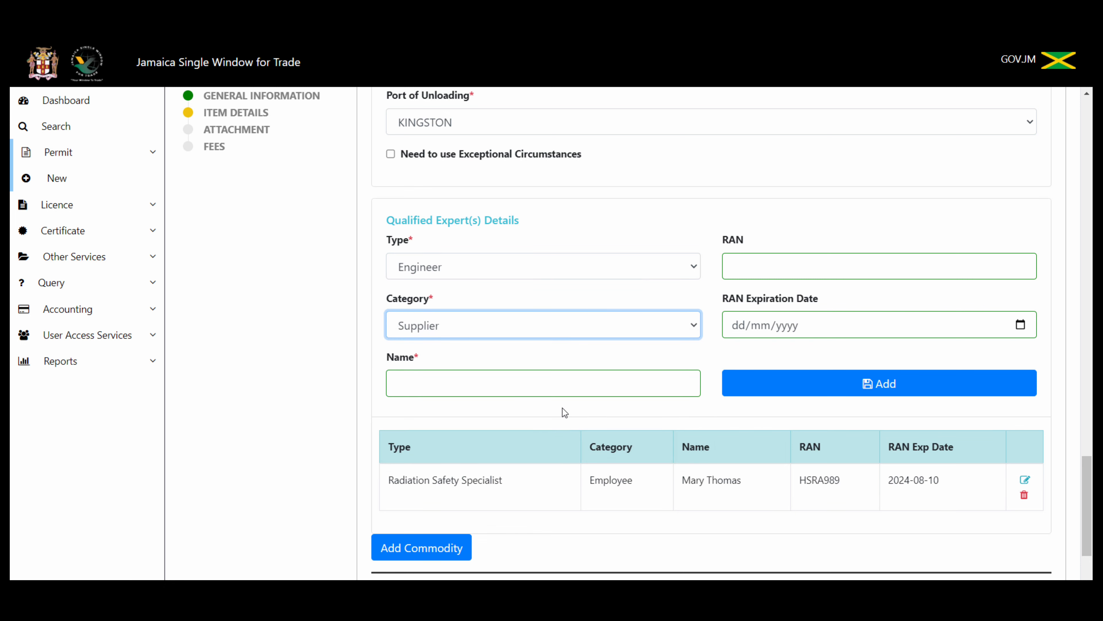
left_click(553, 377)
type("cc")
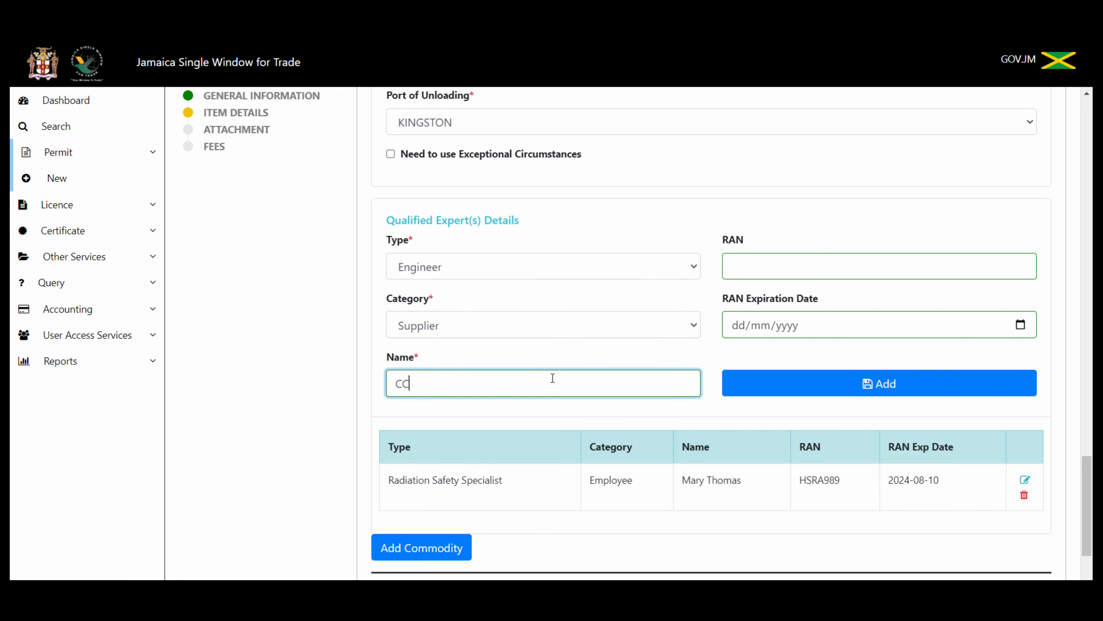
type("N International")
left_click(785, 390)
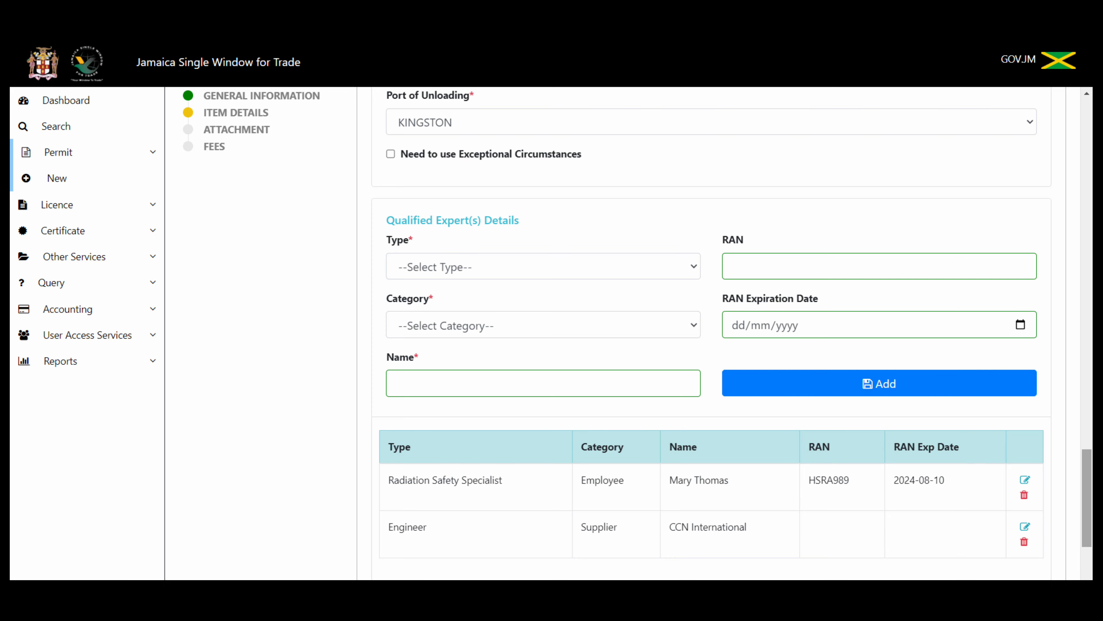
Step: Review the item form, then add the Generator X-Ray Tubes 78VT7 commodity as item 1
left_click_drag(1089, 511, 1088, 181)
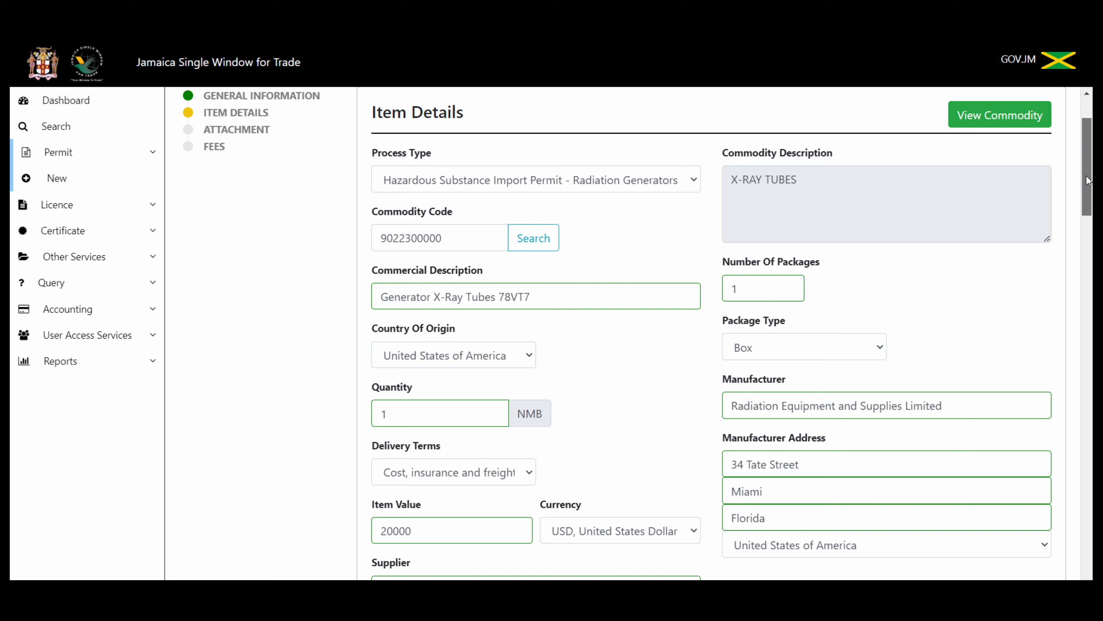
left_click_drag(1088, 181, 1089, 532)
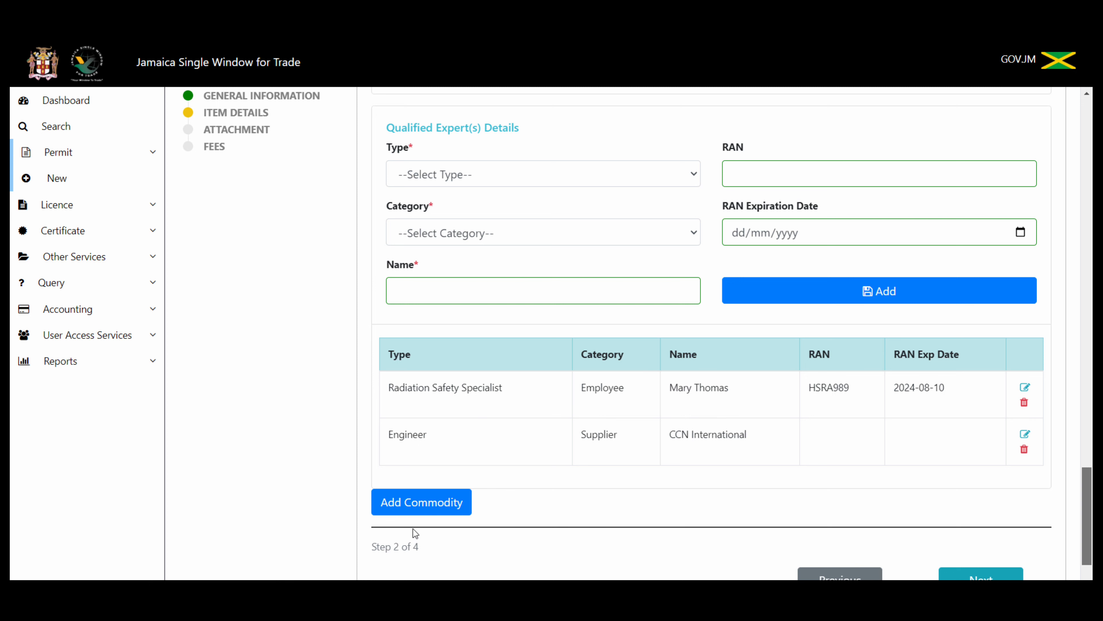
left_click(419, 505)
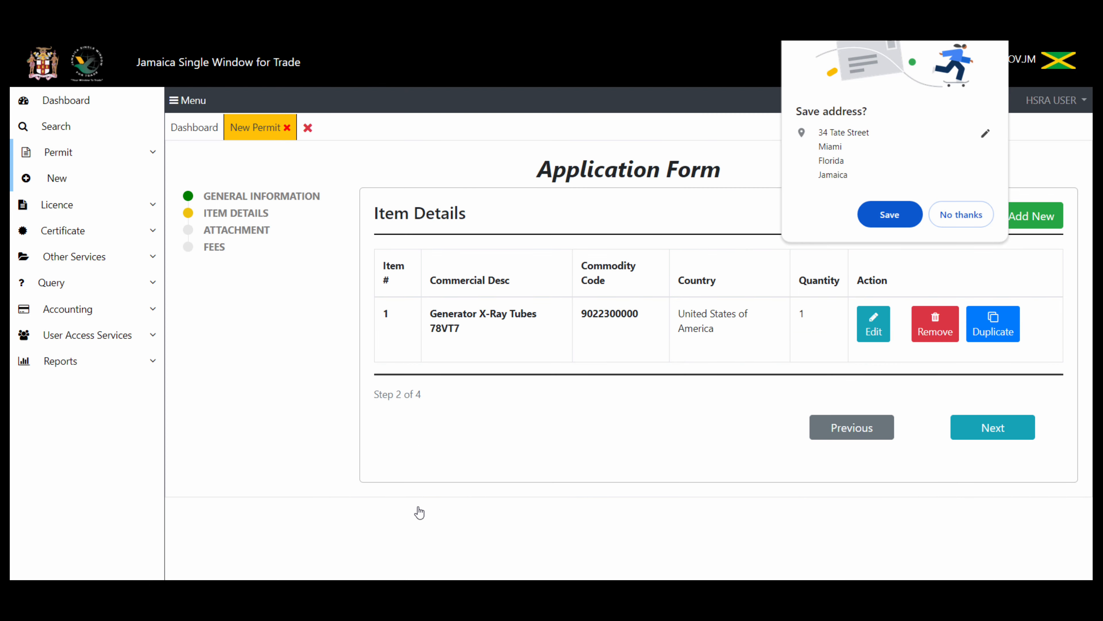
Step: Turn down the browser's save-address offer and go back to the one-item Item Details list
left_click(977, 220)
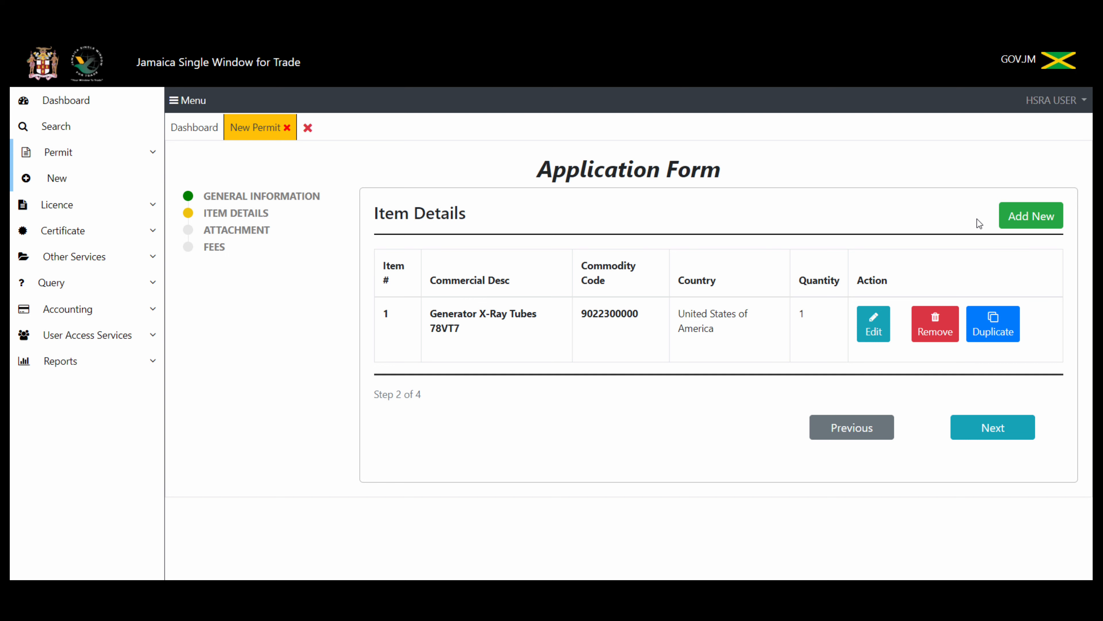
left_click(1022, 220)
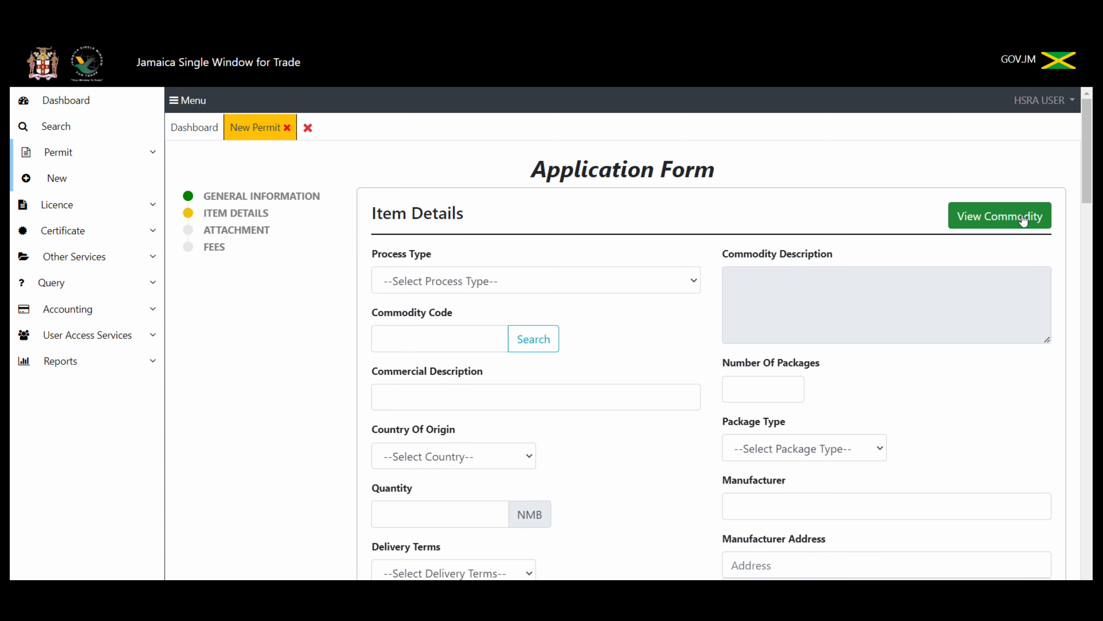
left_click(1023, 220)
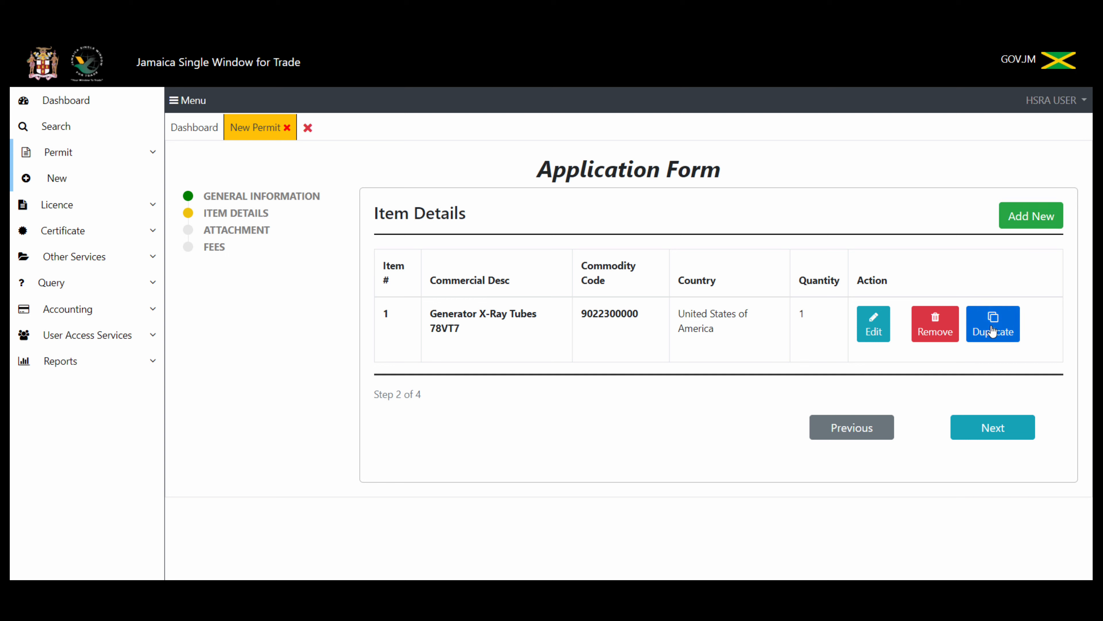
Step: Copy item 1 and change the copy to Generator X-Ray Tubes 78V89 valued 30000 USD
left_click(992, 330)
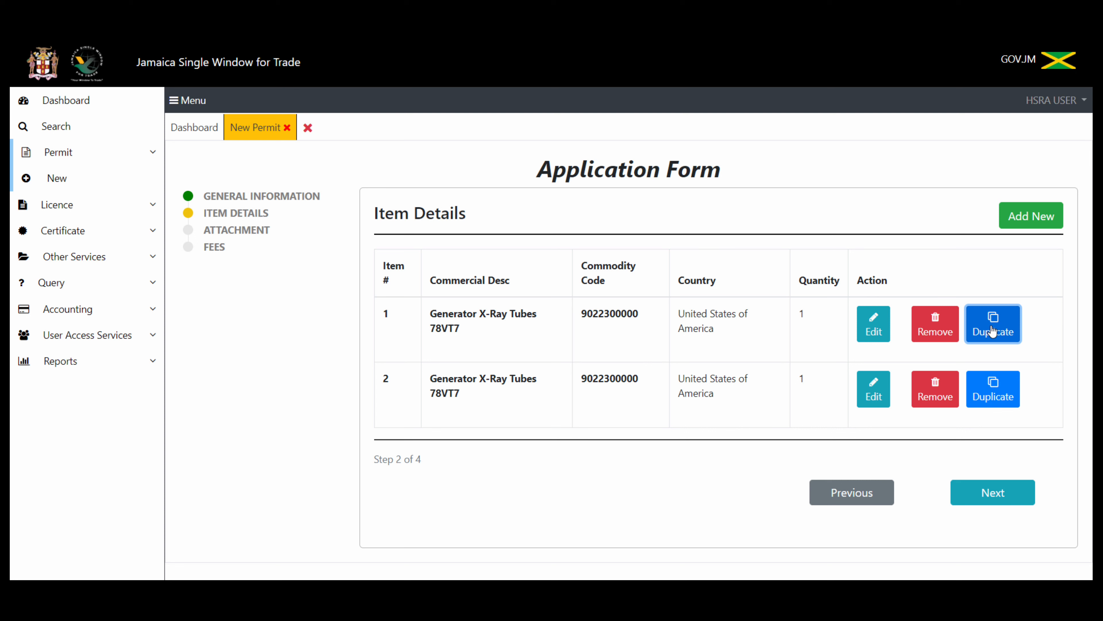
left_click(877, 394)
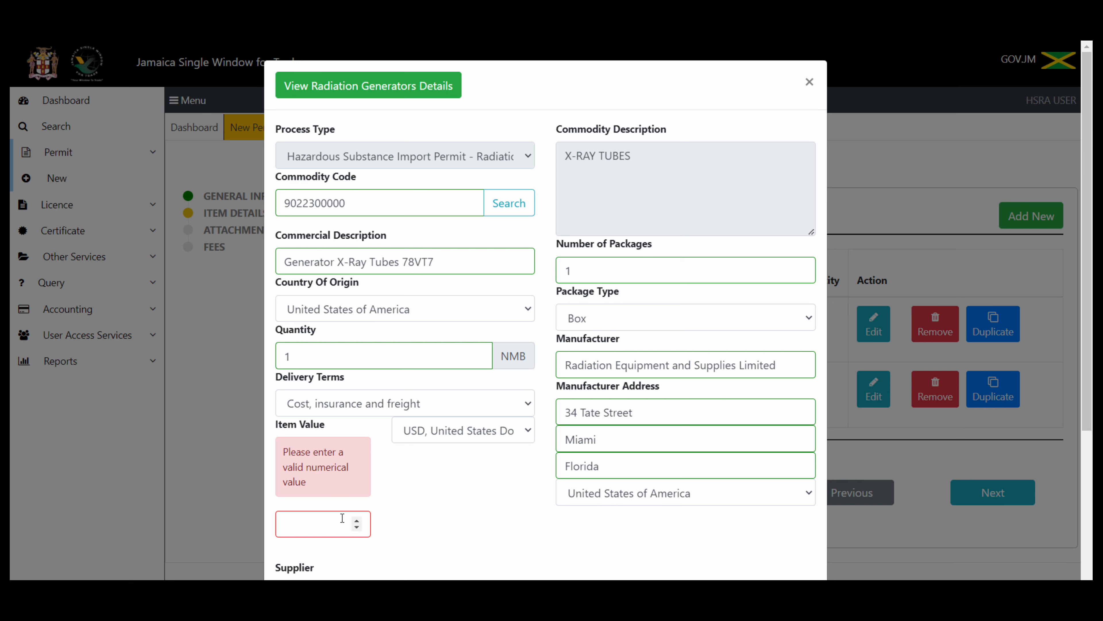
left_click(443, 261)
key("BackSpace")
key("BackSpace")
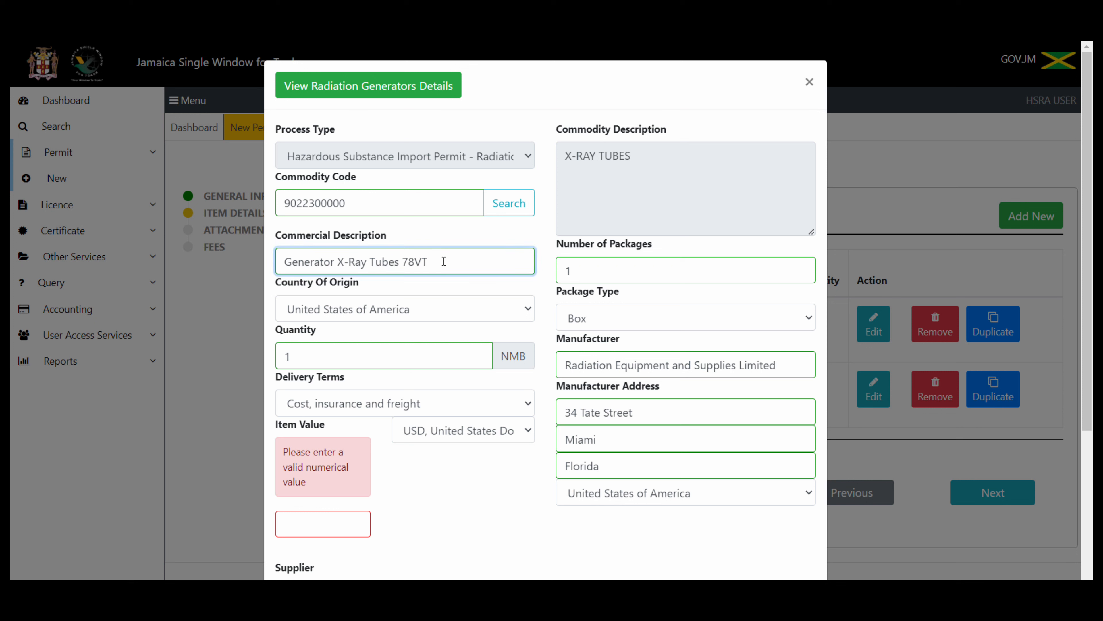
type("89")
left_click(313, 358)
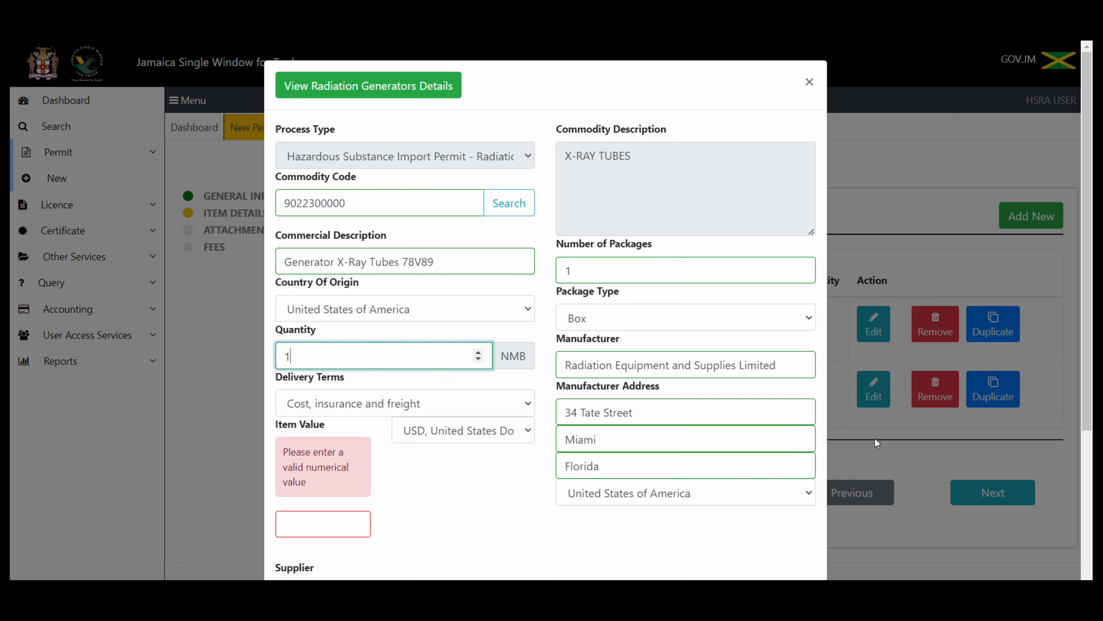
left_click(318, 521)
type("30000")
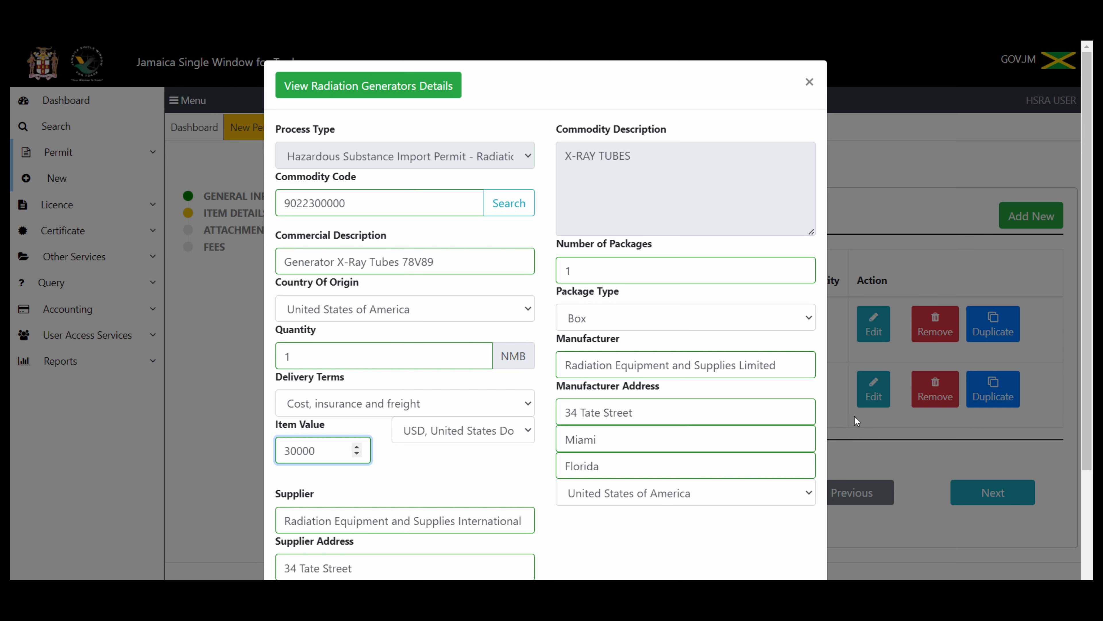
scroll(1090, 393, "down", 1)
scroll(1092, 394, "down", 3)
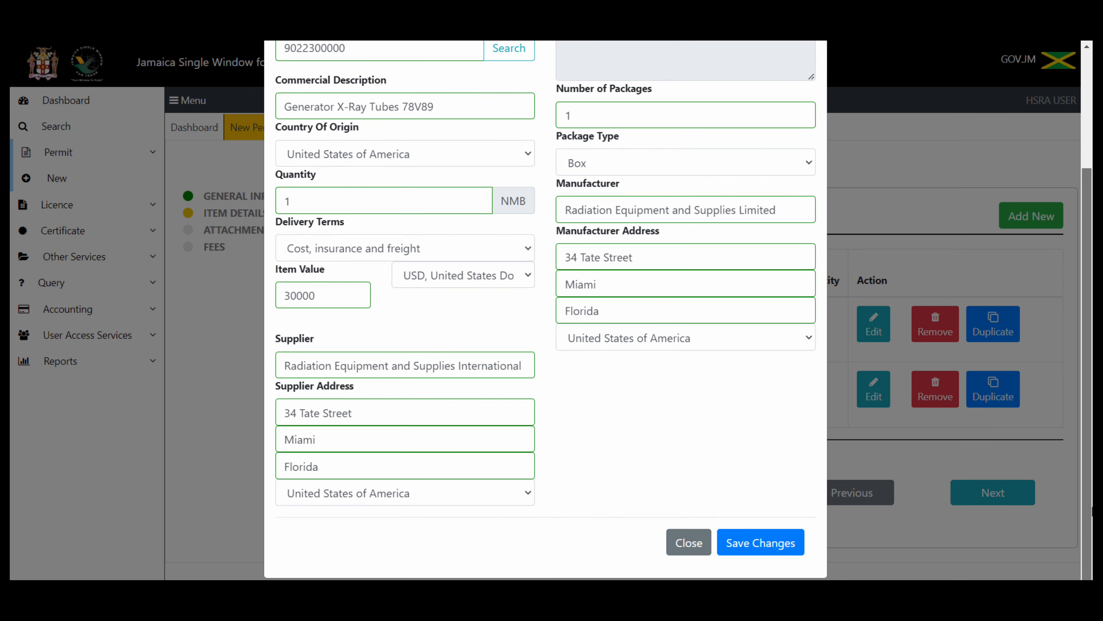
scroll(1091, 403, "up", 4)
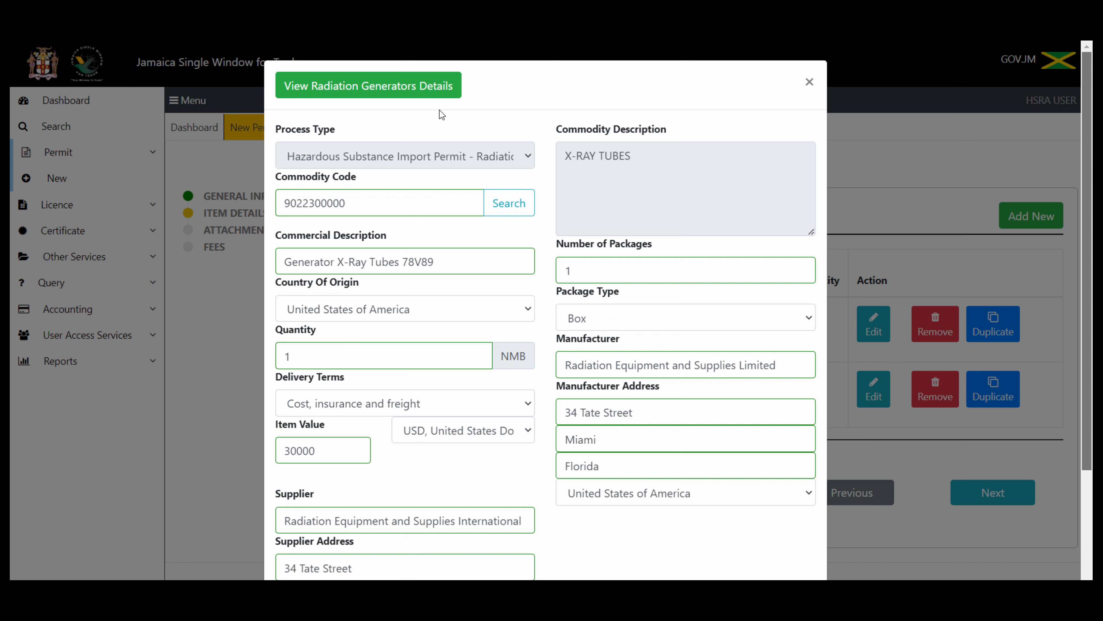
left_click(400, 94)
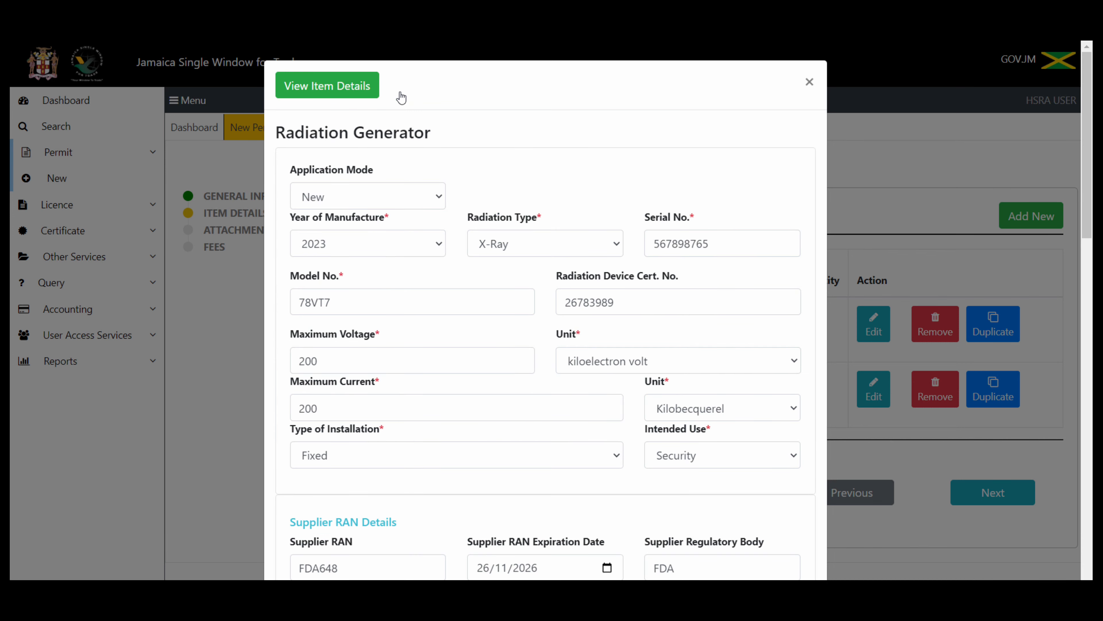
left_click(714, 240)
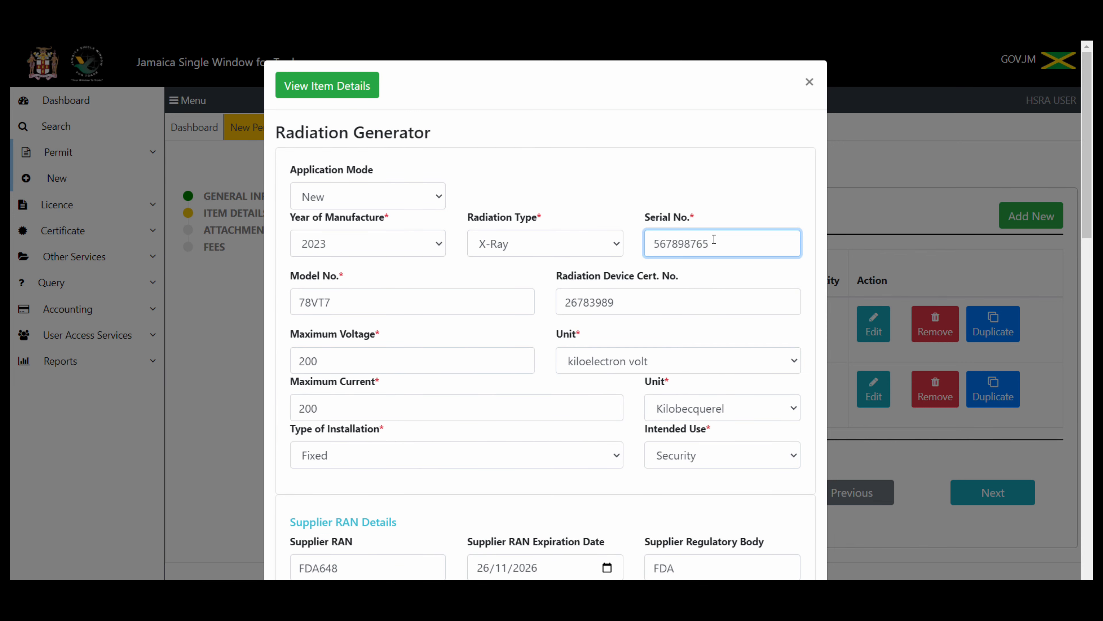
key("BackSpace")
key("BackSpace")
key("BackSpace")
key("BackSpace")
key("BackSpace")
key("BackSpace")
Step: Save item 2's changes and return to the Item Details list
left_click_drag(1080, 154, 1092, 517)
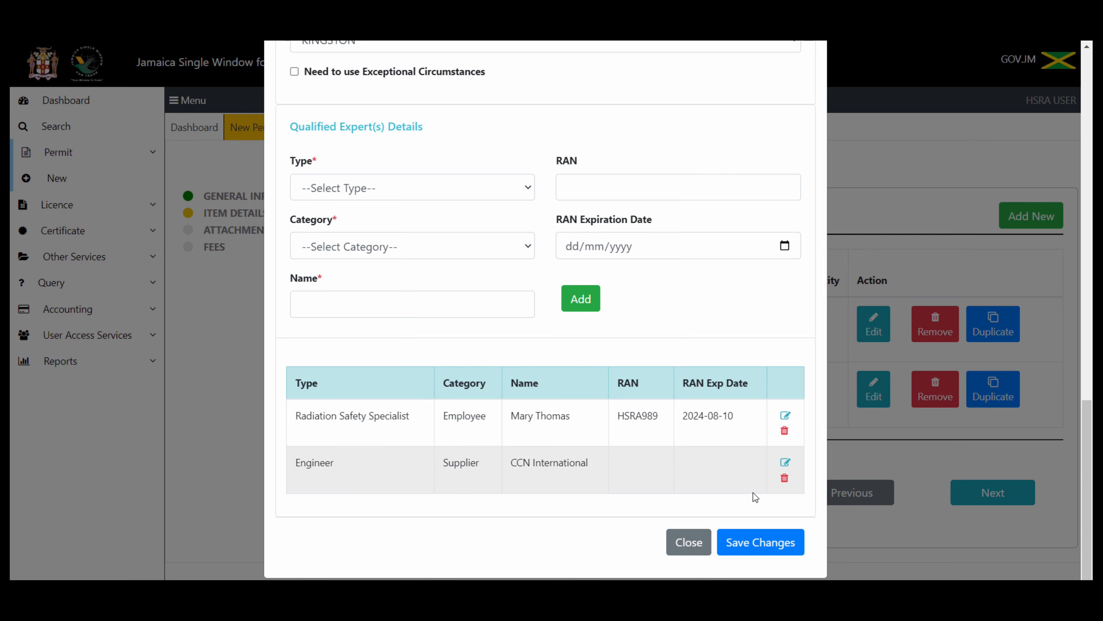
left_click(756, 545)
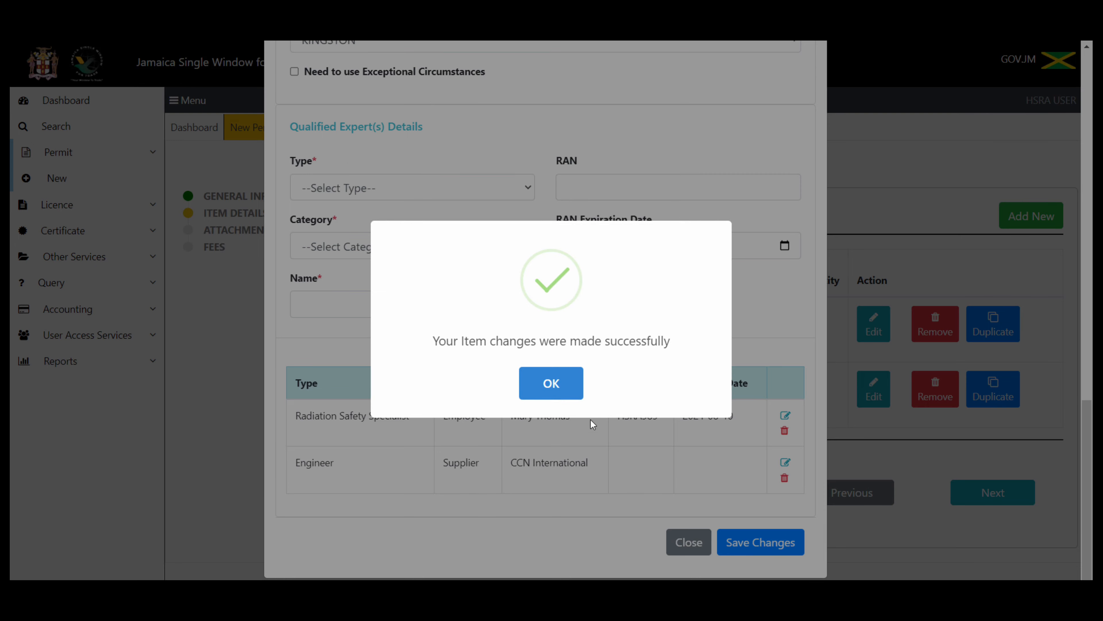
left_click(557, 388)
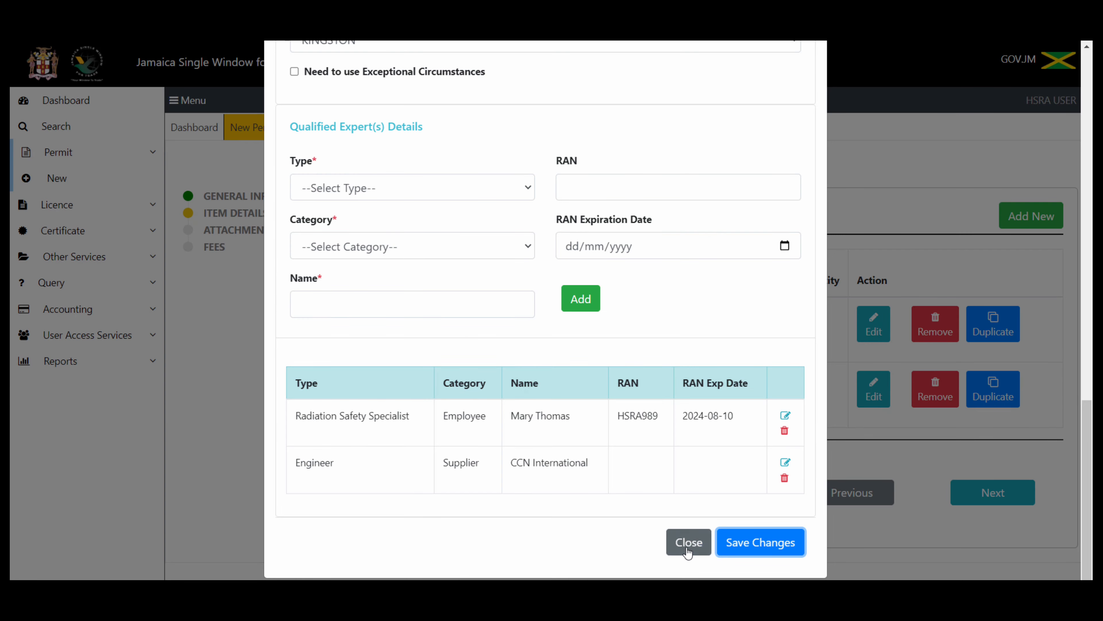
left_click(688, 542)
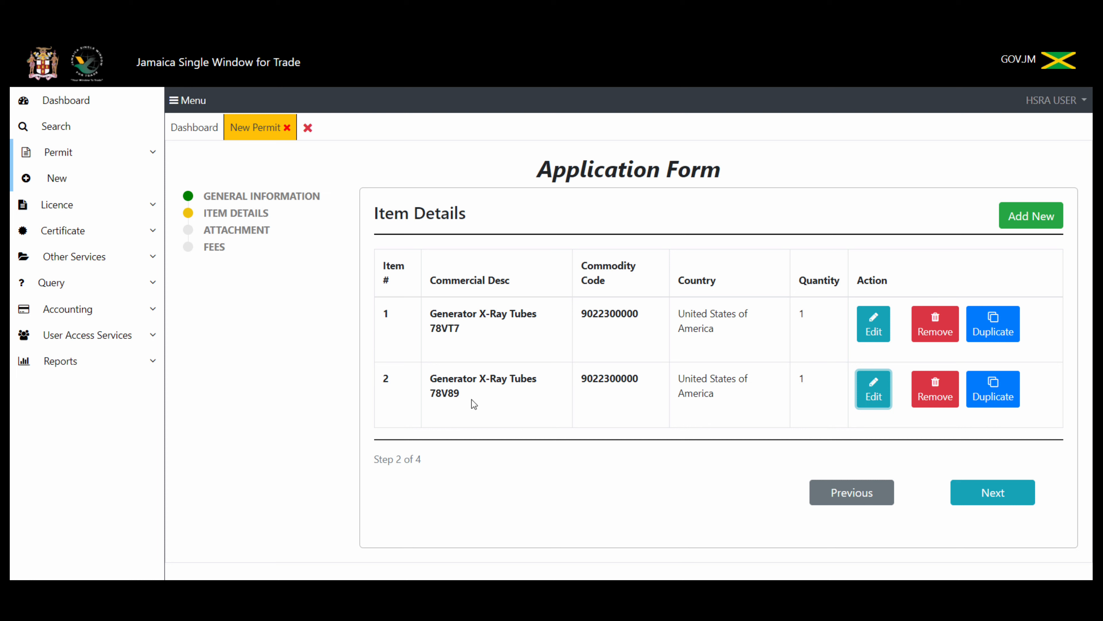
Step: Advance to the Attachment step and choose Commercial Invoice as the document type
left_click(983, 495)
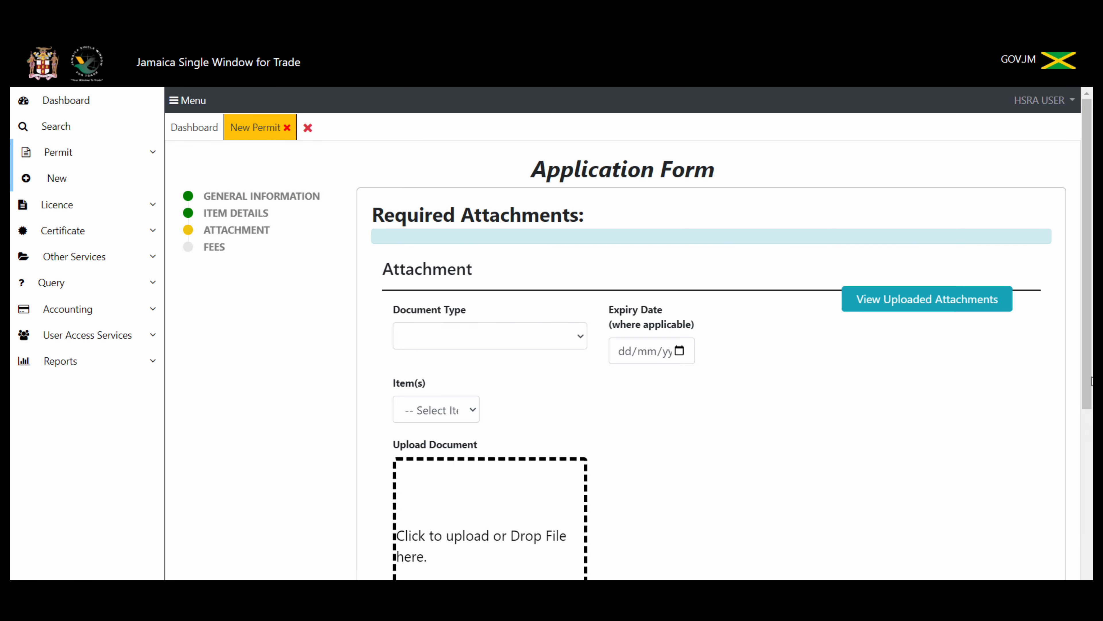
scroll(1091, 381, "down", 5)
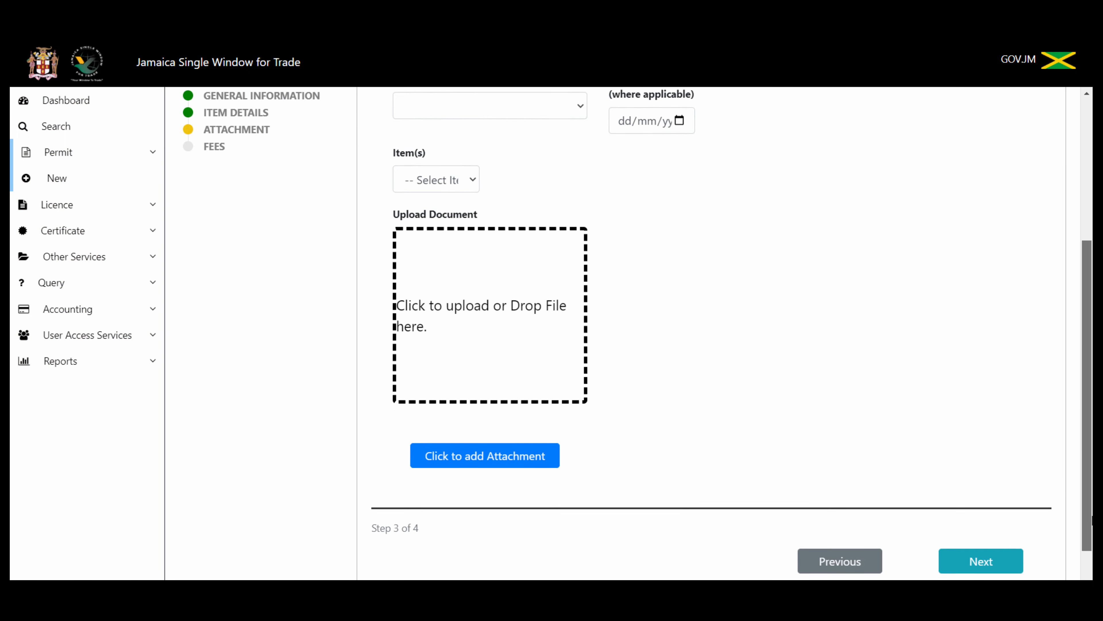
scroll(1092, 381, "up", 6)
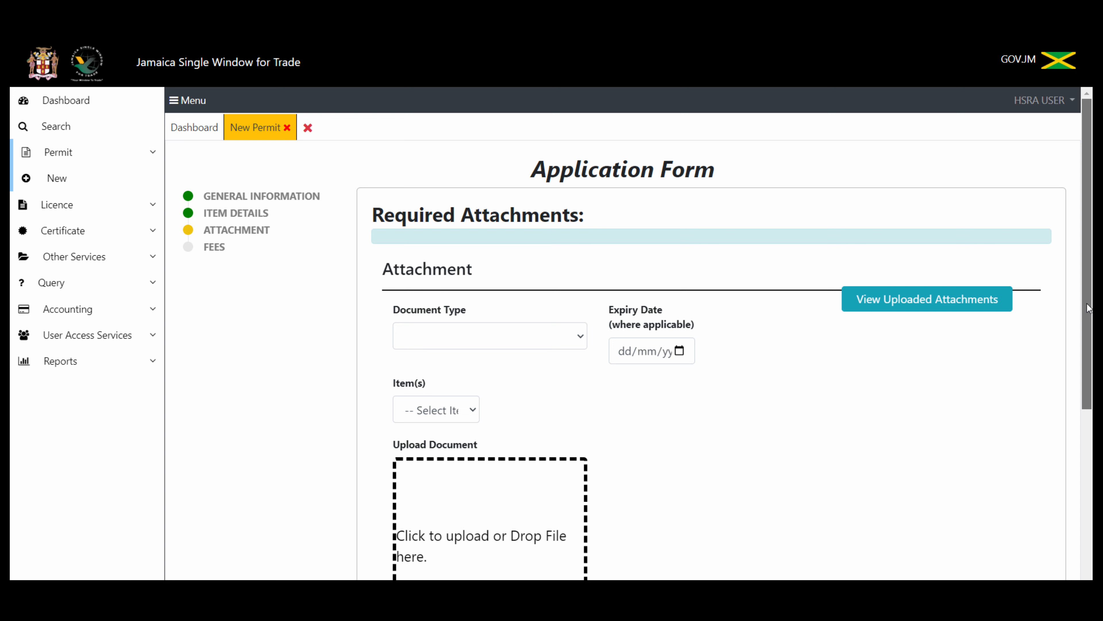
left_click_drag(1089, 305, 1088, 350)
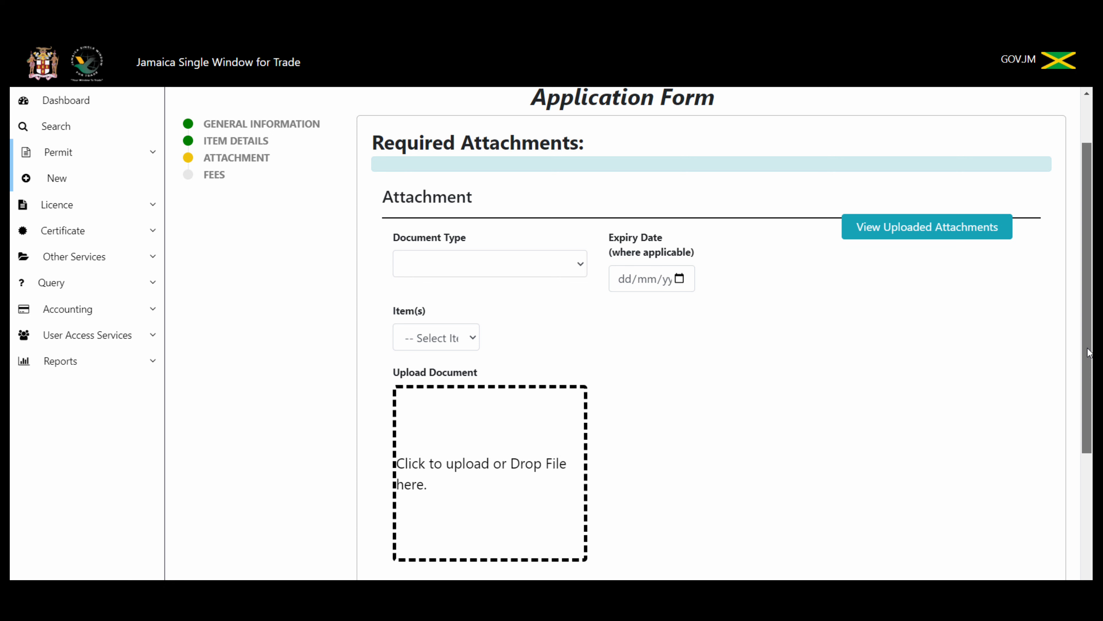
left_click(584, 262)
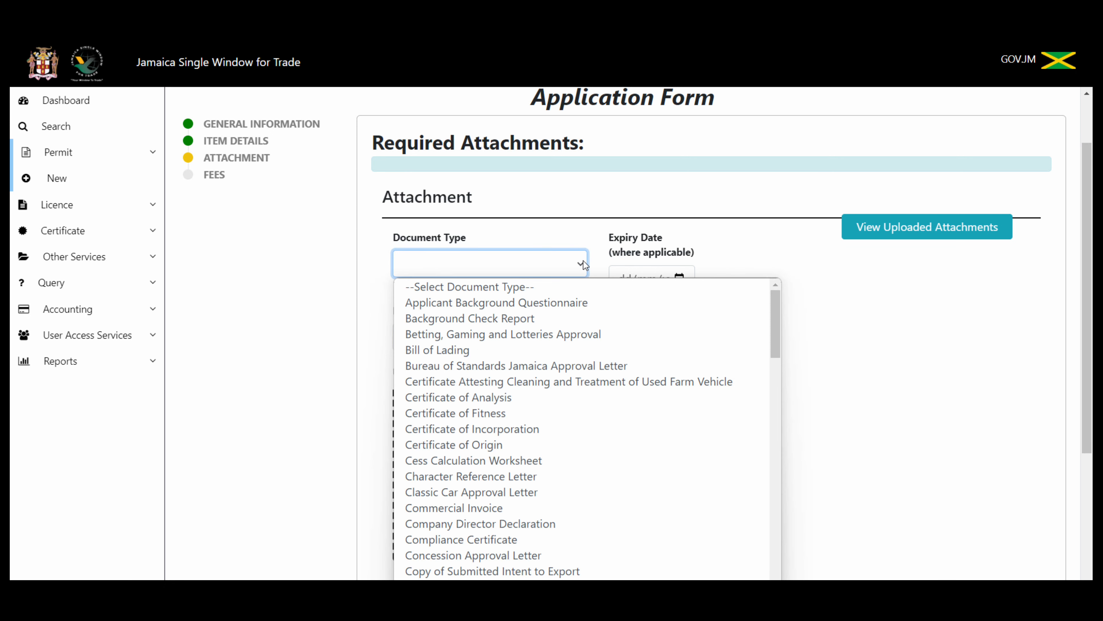
left_click(523, 506)
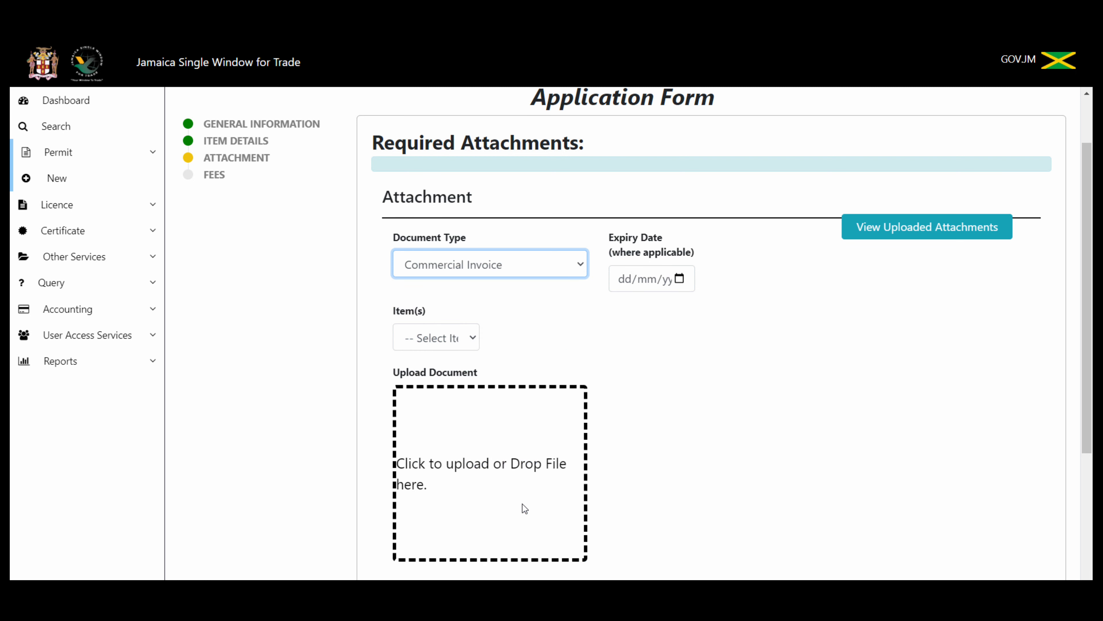
Step: Upload computer ink cartridge.pdf from the Desktop and add it as the Commercial Invoice attachment
left_click(469, 443)
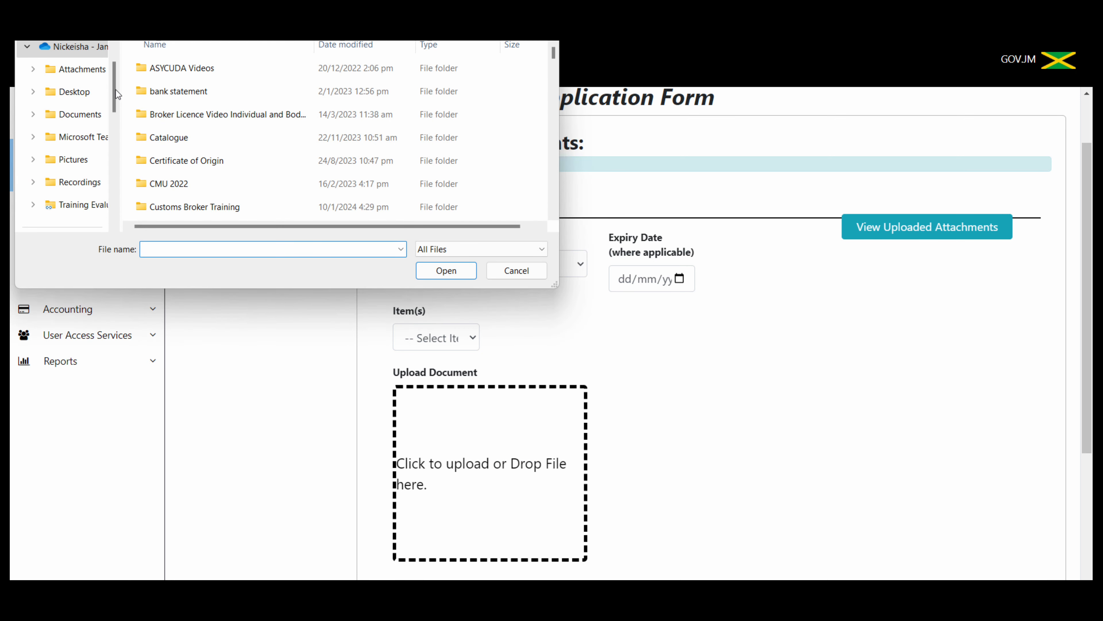
left_click_drag(116, 94, 125, 144)
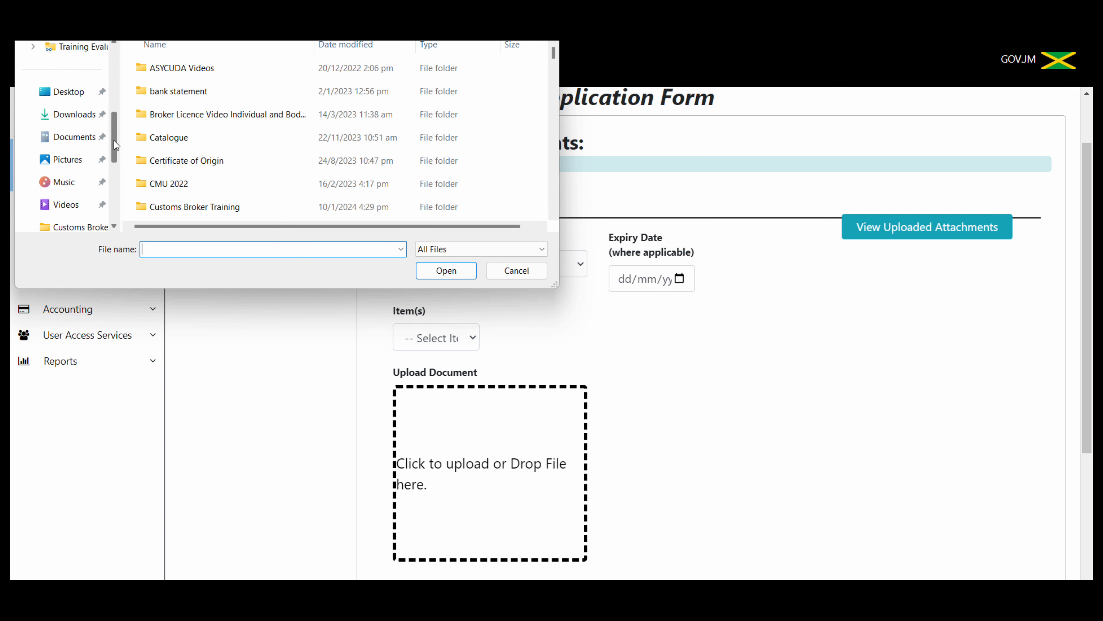
left_click_drag(115, 140, 122, 170)
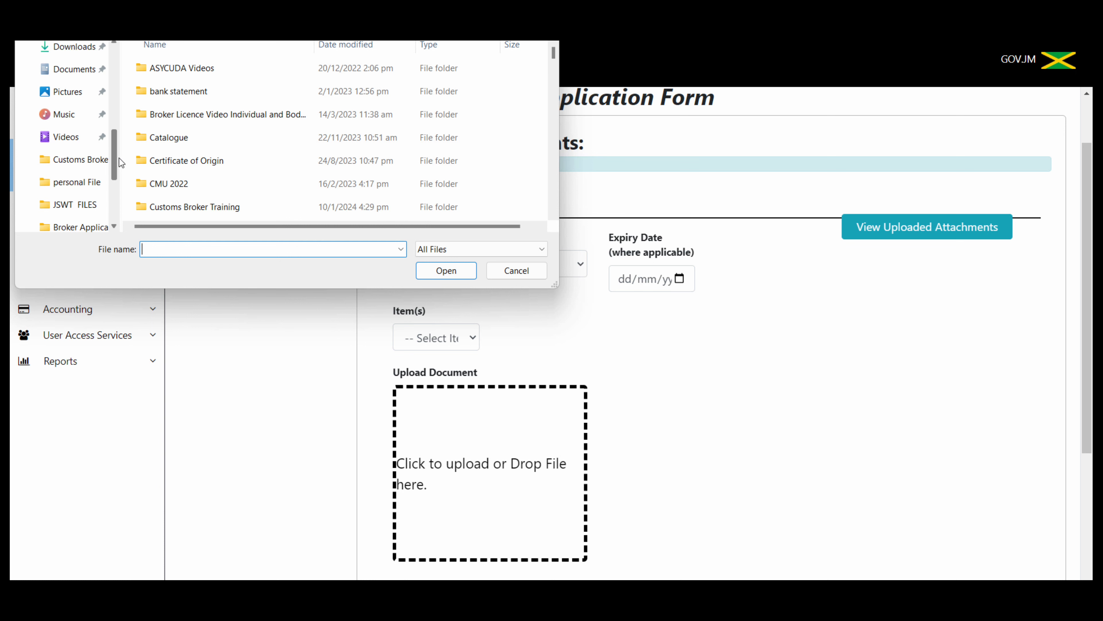
mouse_move(119, 158)
left_mouse_down()
mouse_move(122, 194)
mouse_move(115, 101)
mouse_move(115, 152)
left_mouse_up()
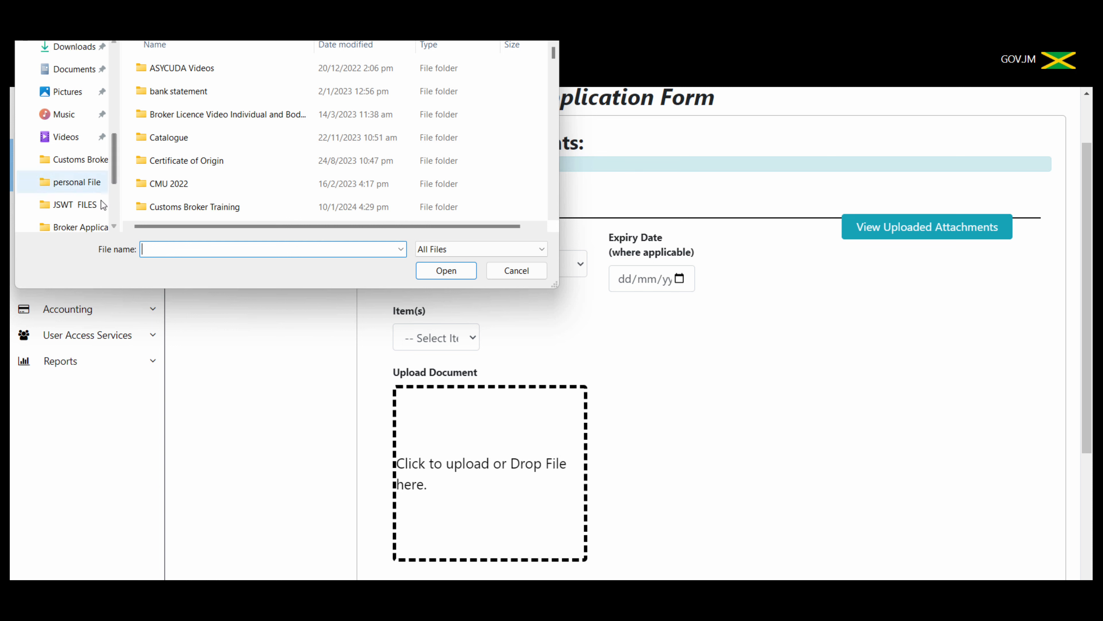
left_click(81, 205)
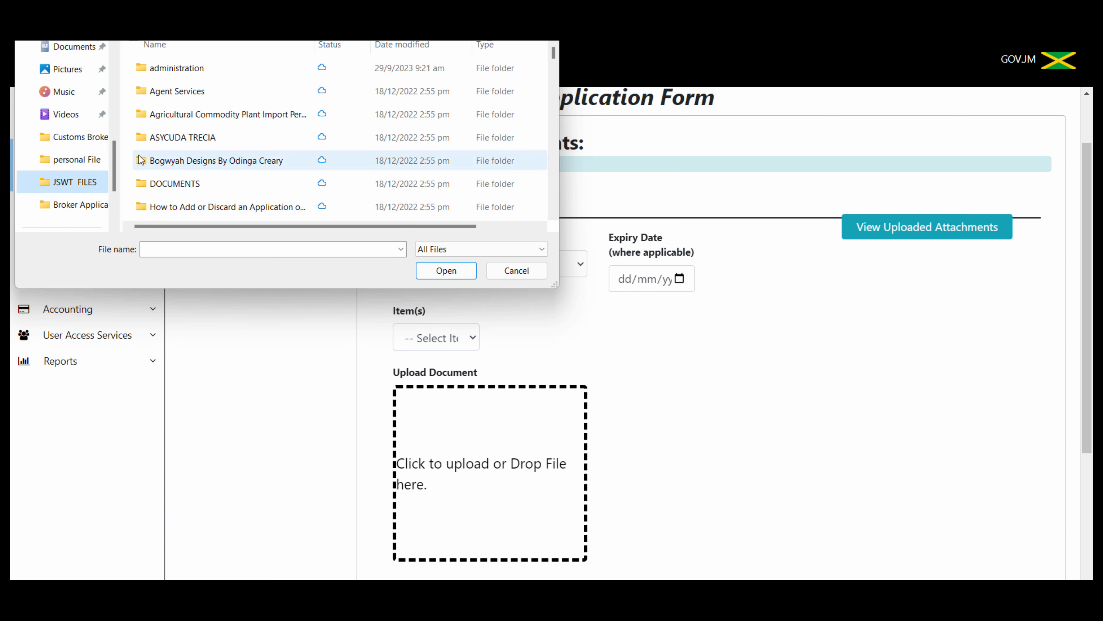
left_click_drag(117, 151, 125, 119)
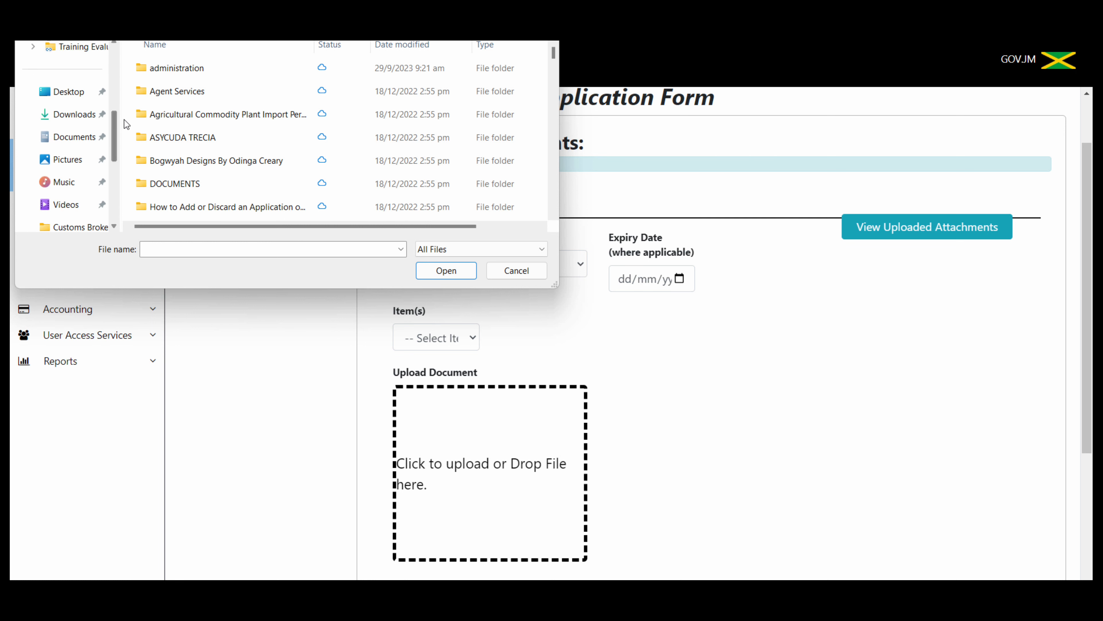
left_click(66, 93)
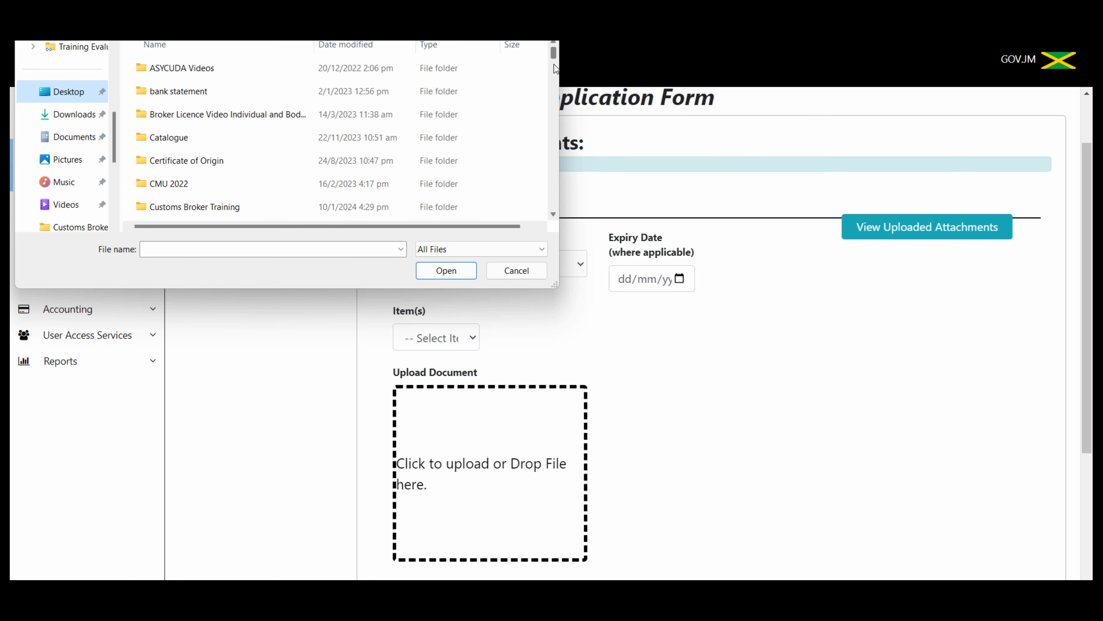
mouse_move(550, 56)
left_mouse_down()
mouse_move(551, 110)
mouse_move(547, 54)
mouse_move(546, 101)
left_mouse_up()
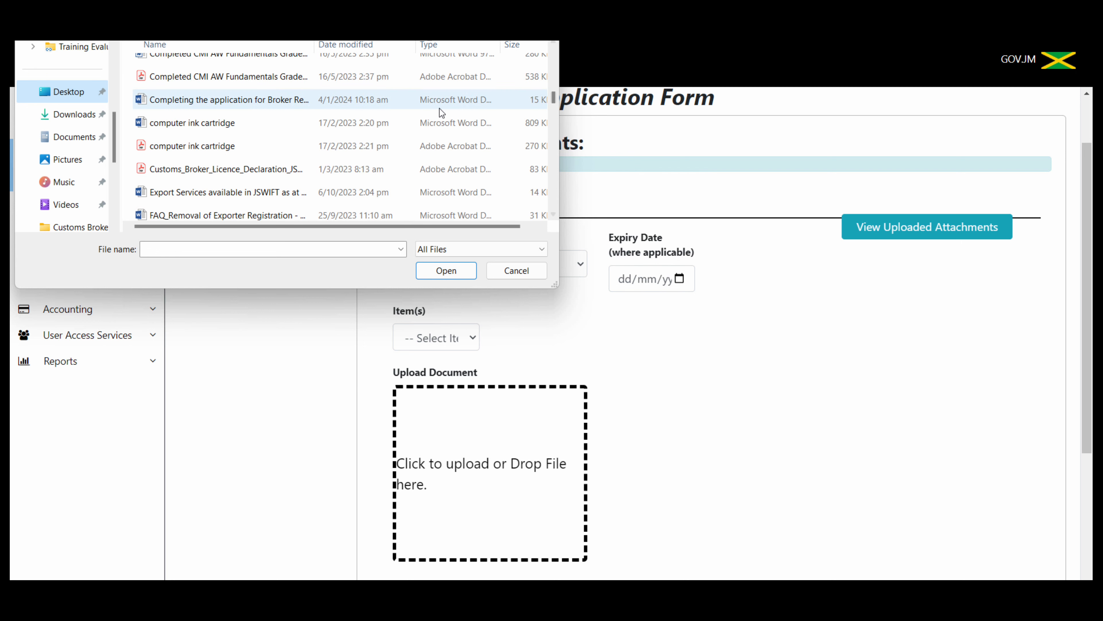
left_click(232, 145)
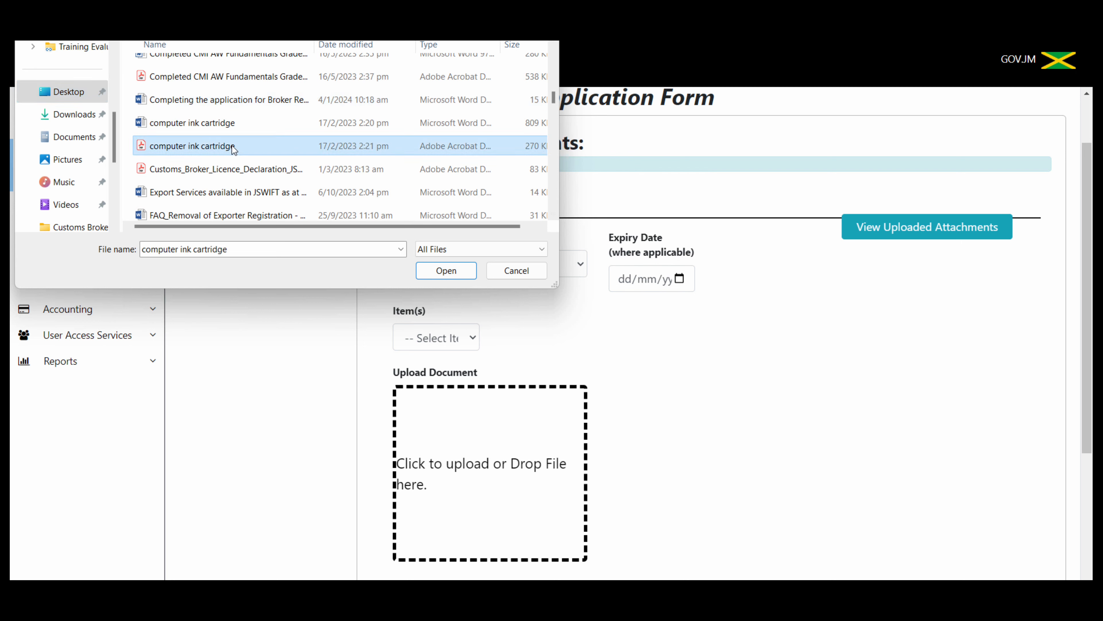
left_click(439, 271)
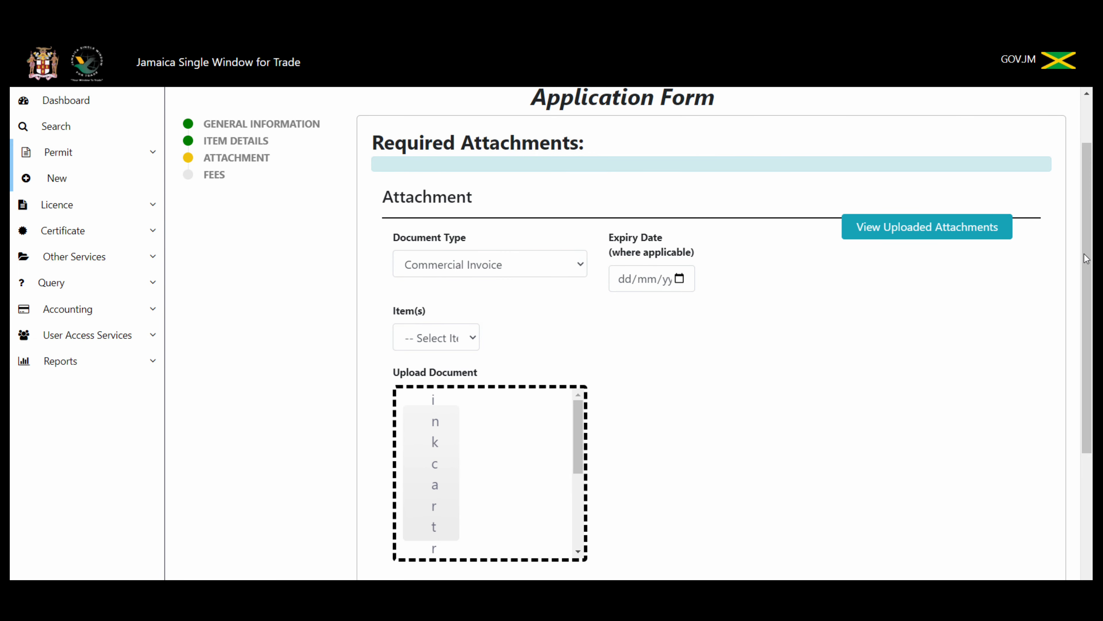
left_click_drag(1086, 258, 1082, 328)
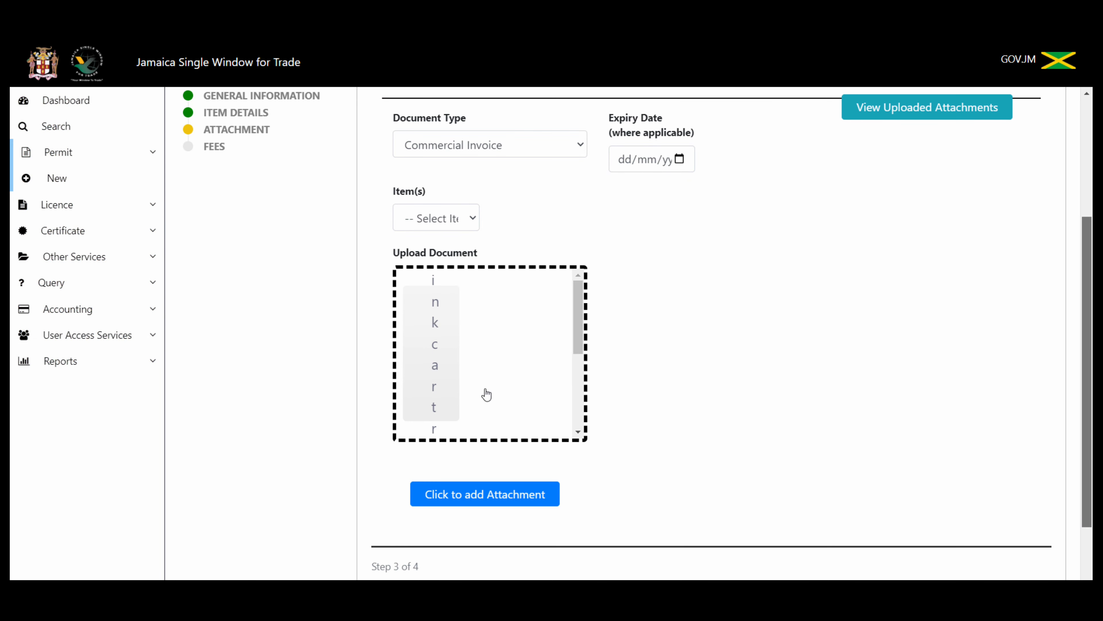
left_click(479, 495)
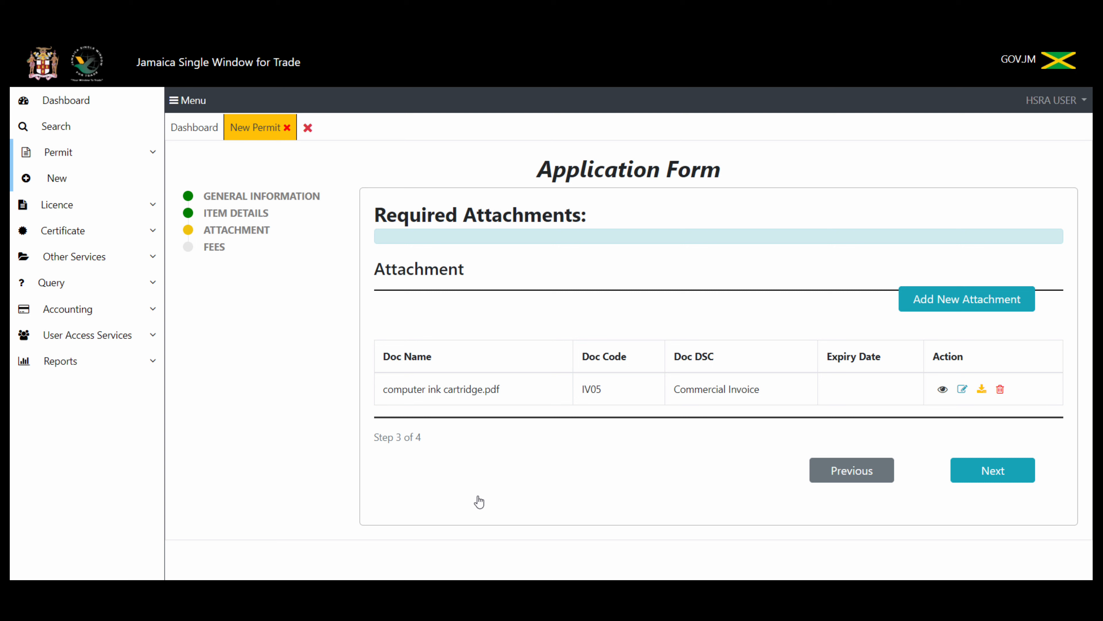
Step: Add a new attachment entry and set its document type to Radiation Certificate
left_click(975, 307)
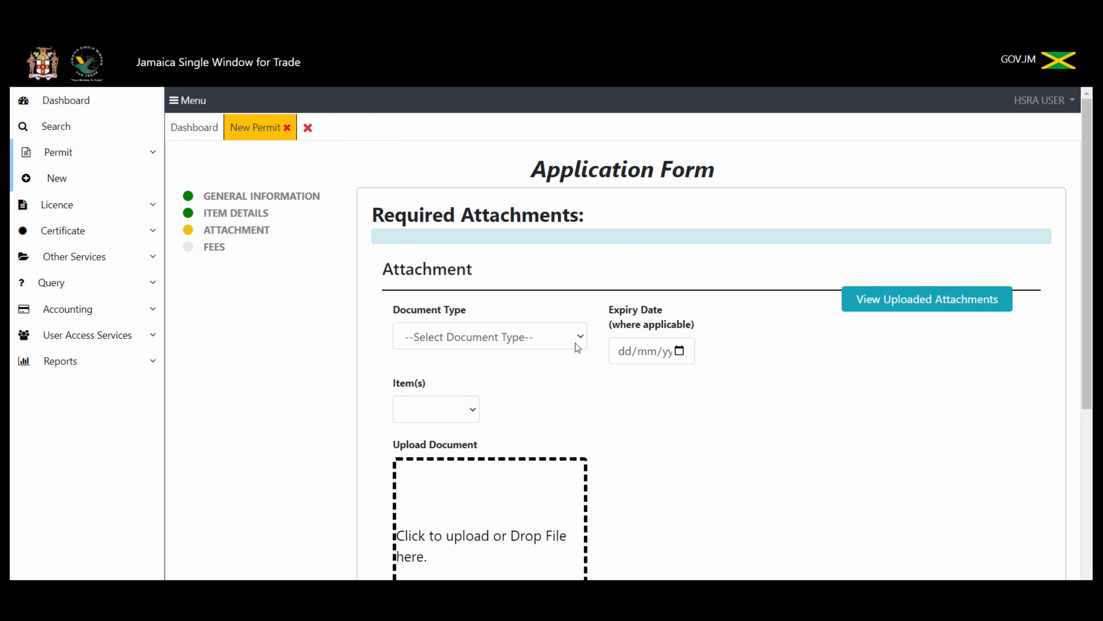
left_click(581, 337)
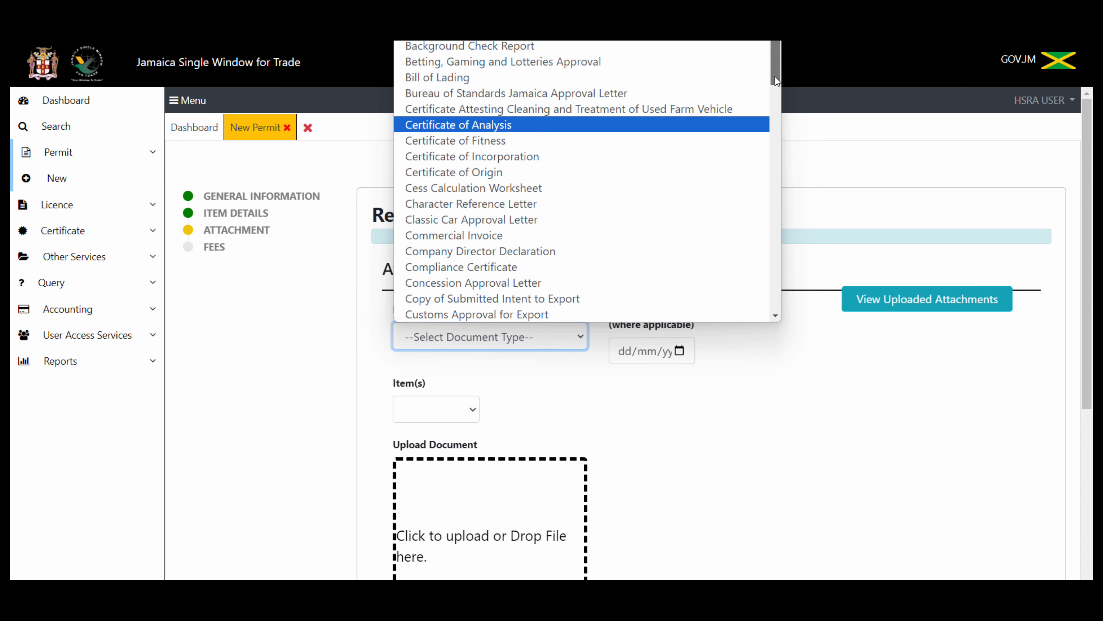
left_click_drag(775, 76, 825, 67)
left_click_drag(825, 67, 837, 268)
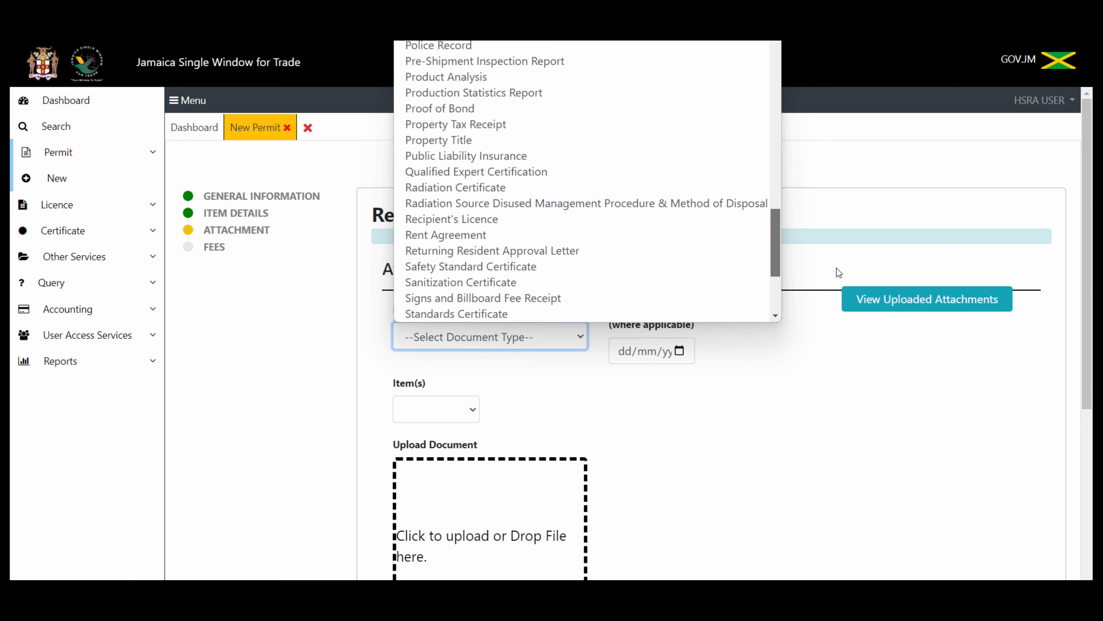
left_click_drag(776, 240, 777, 285)
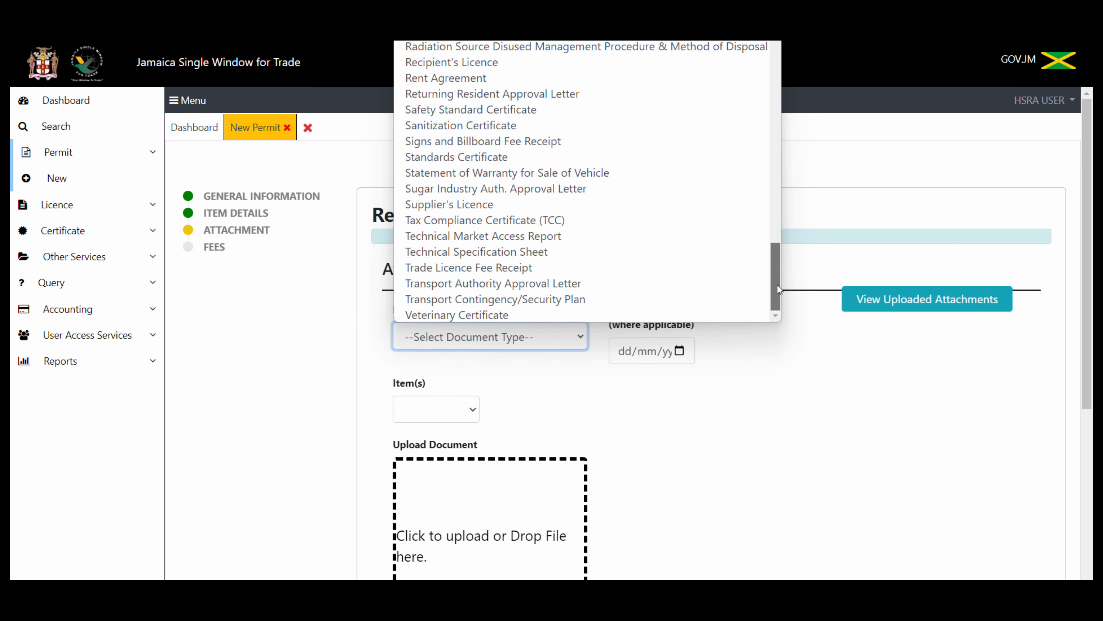
left_click_drag(776, 275, 777, 259)
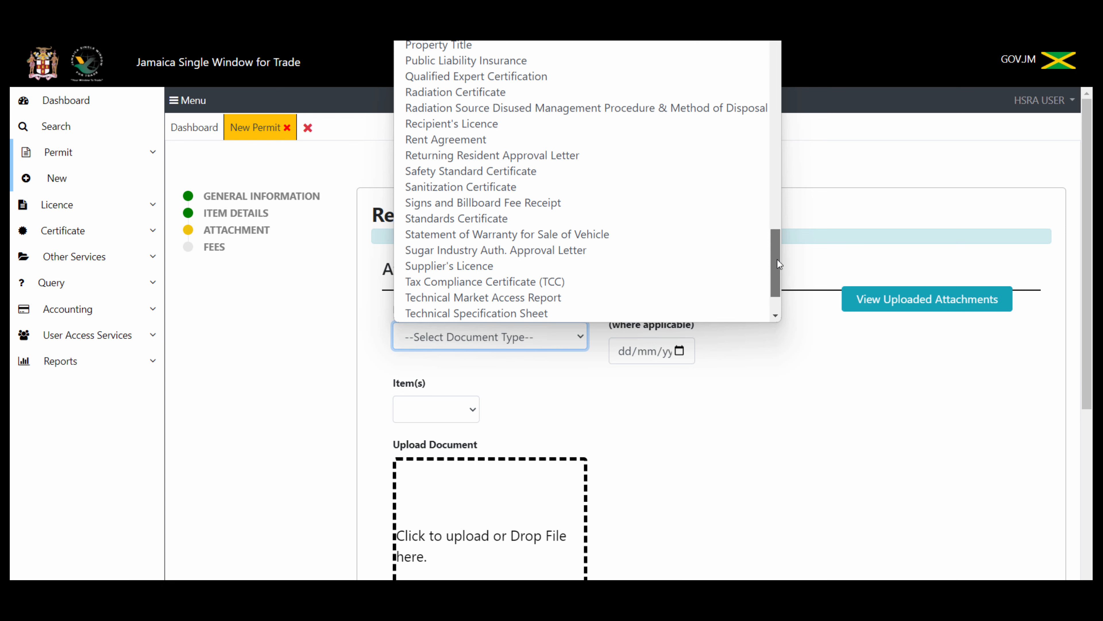
left_click_drag(778, 259, 780, 77)
left_click_drag(781, 81, 798, 240)
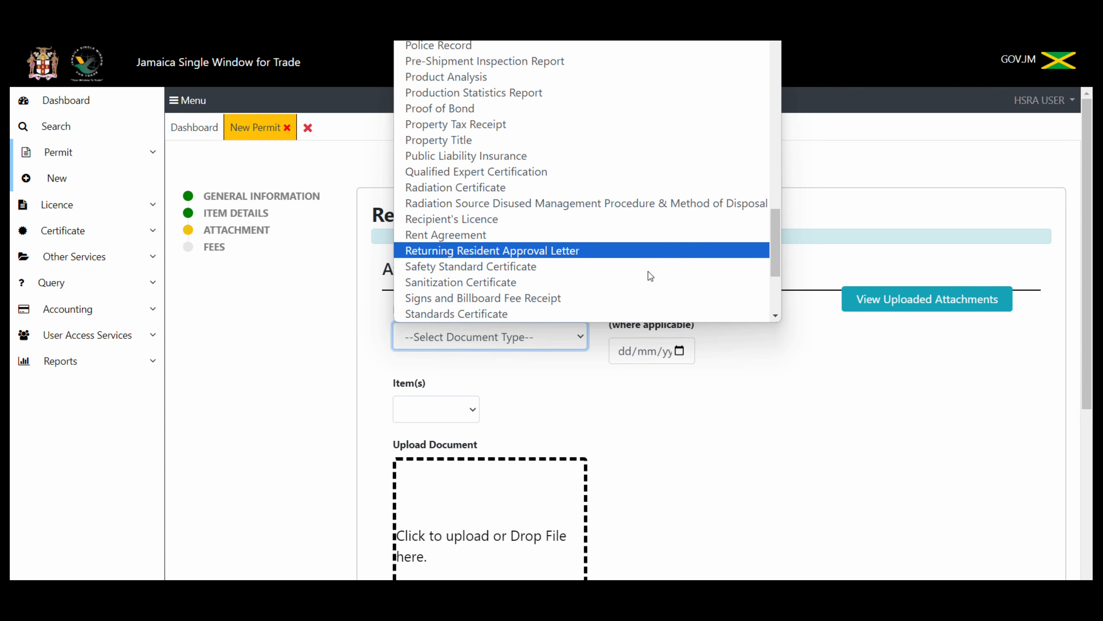
left_click(493, 188)
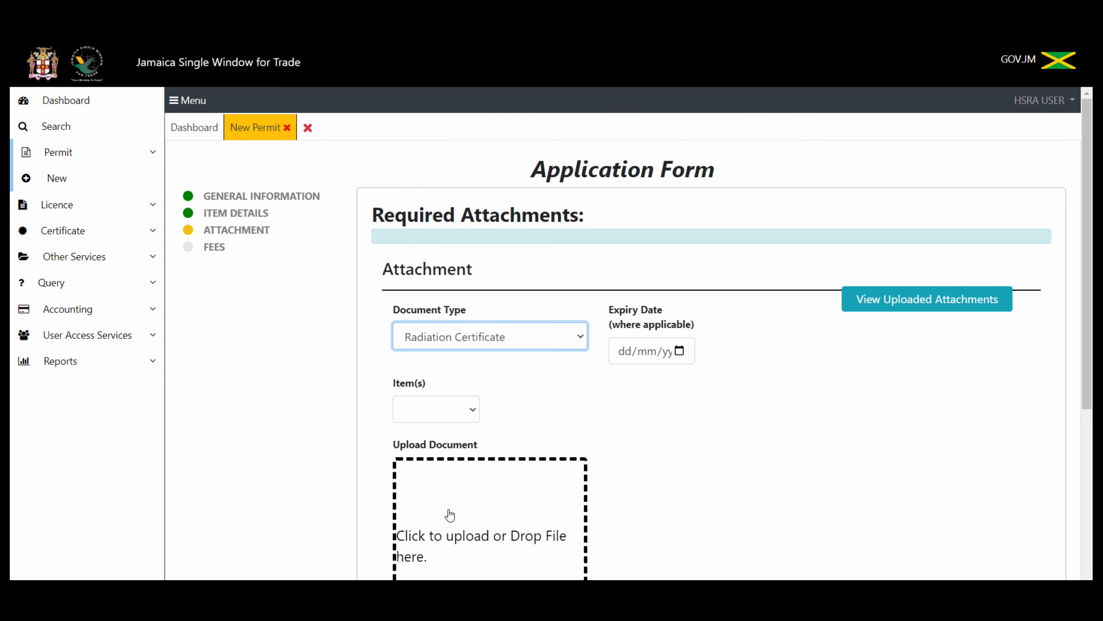
Step: Upload Legal Affairs Newsletter 2021 - December 31 2021.pdf from JSWT FILES > DOCUMENTS as an attachment
left_click(454, 526)
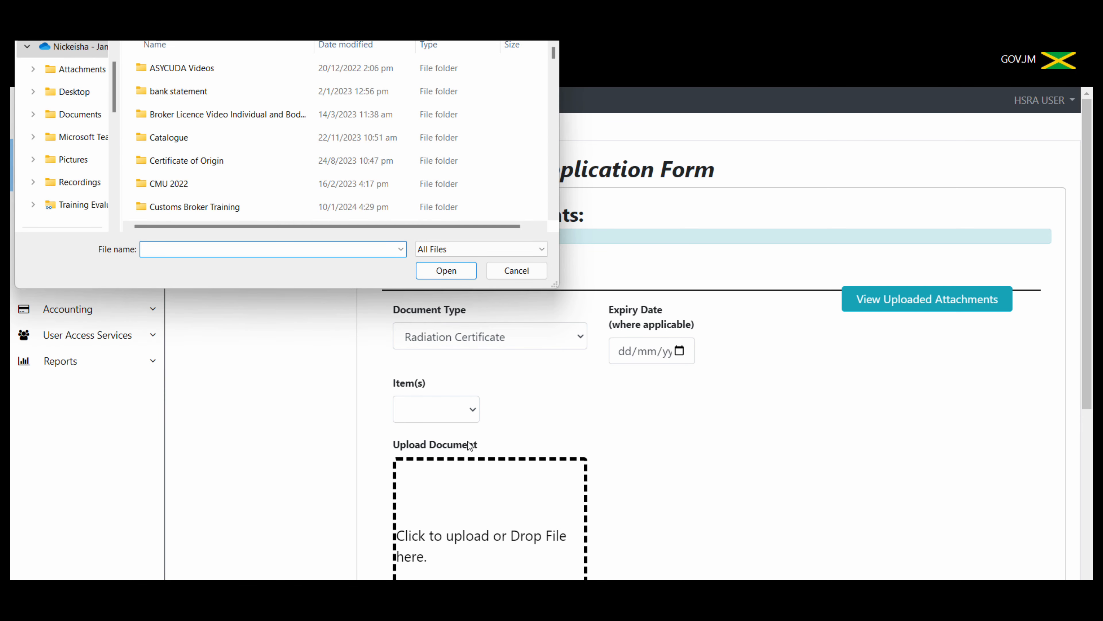
double_click(212, 162)
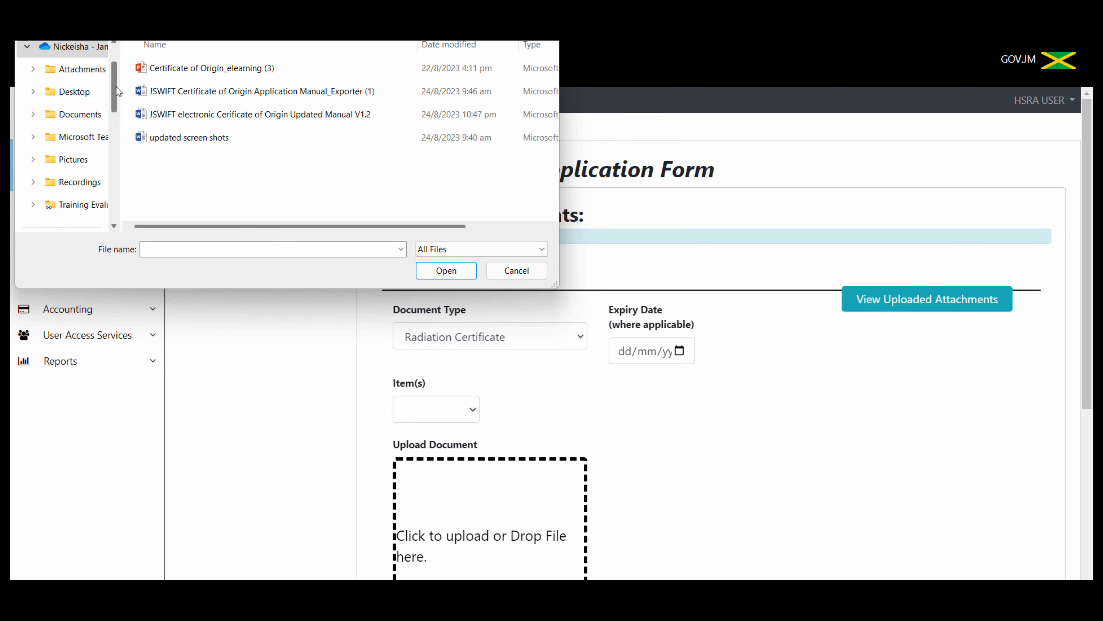
left_click_drag(116, 85, 126, 169)
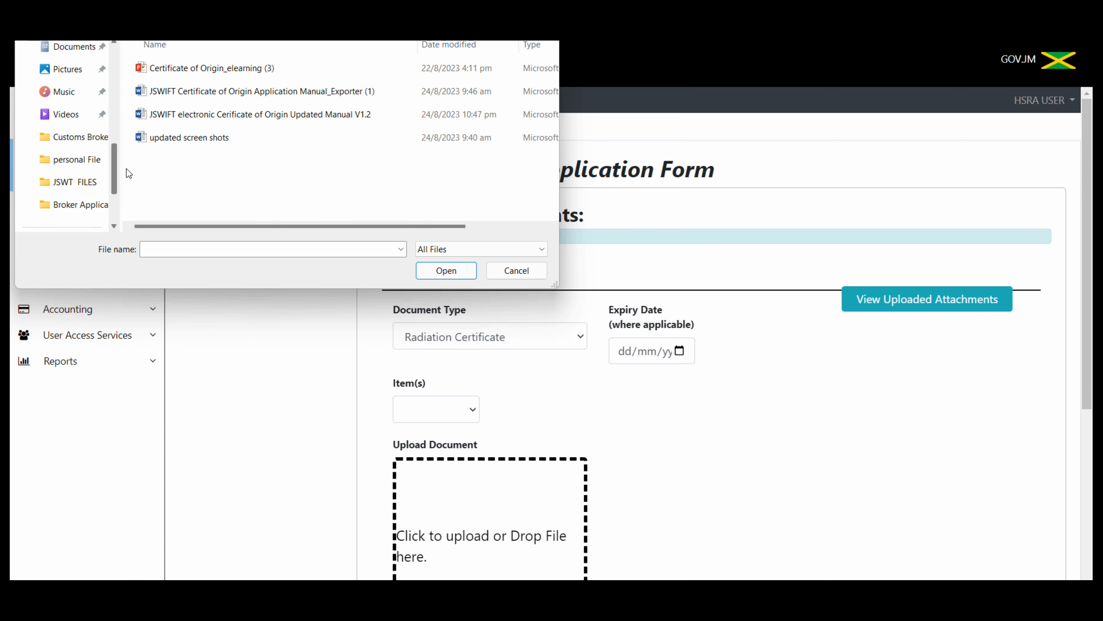
left_click(79, 183)
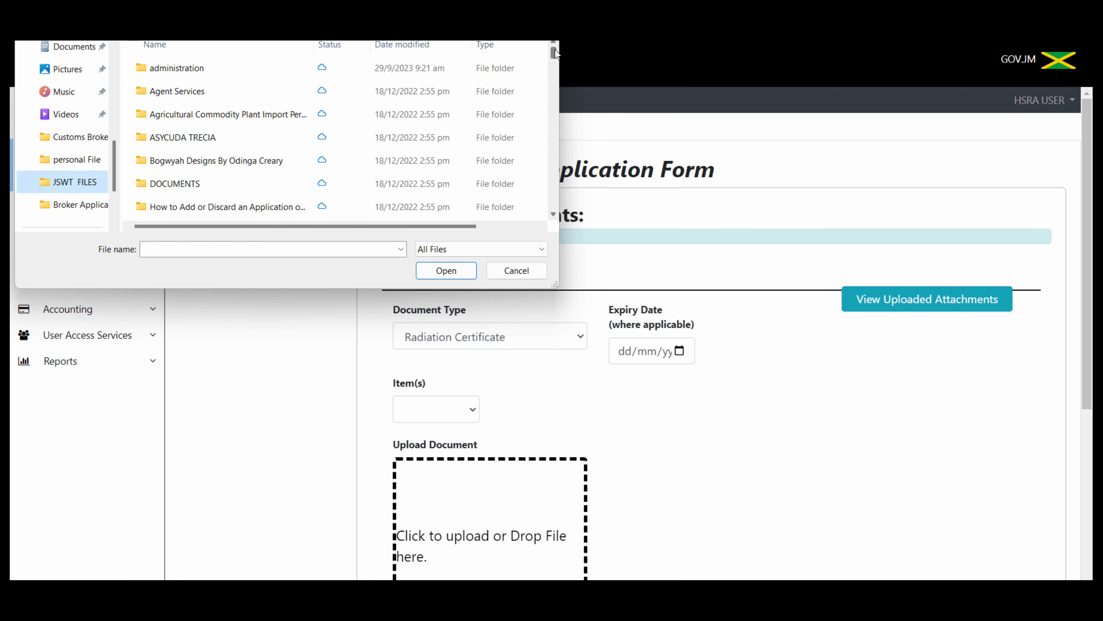
mouse_move(555, 49)
left_mouse_down()
mouse_move(555, 64)
mouse_move(553, 47)
left_mouse_up()
left_click(165, 183)
double_click(164, 183)
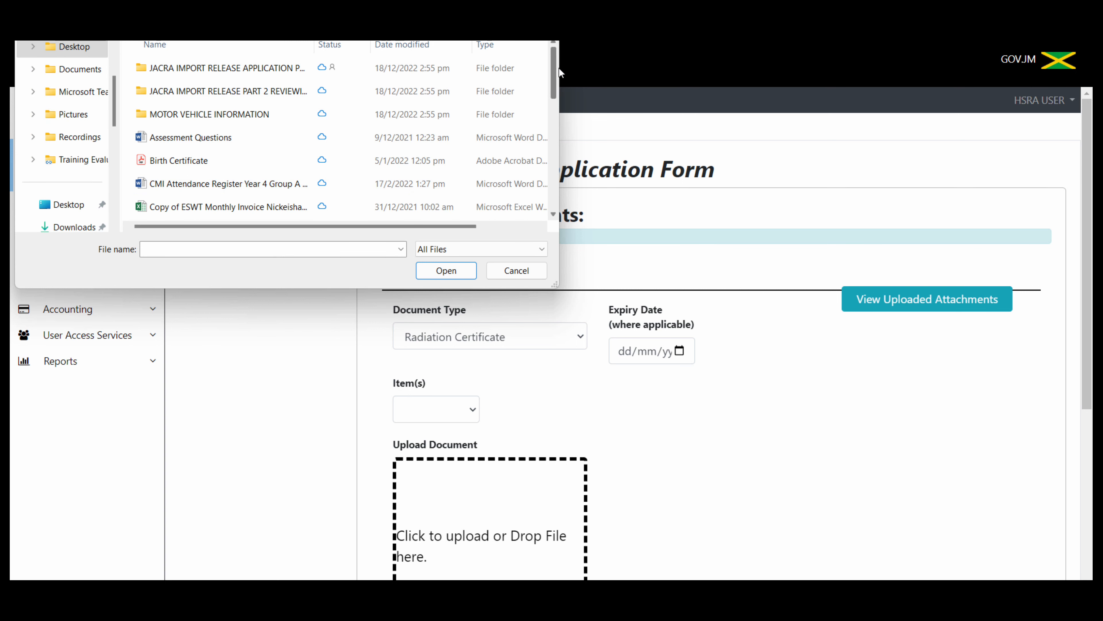
left_click_drag(551, 71, 557, 165)
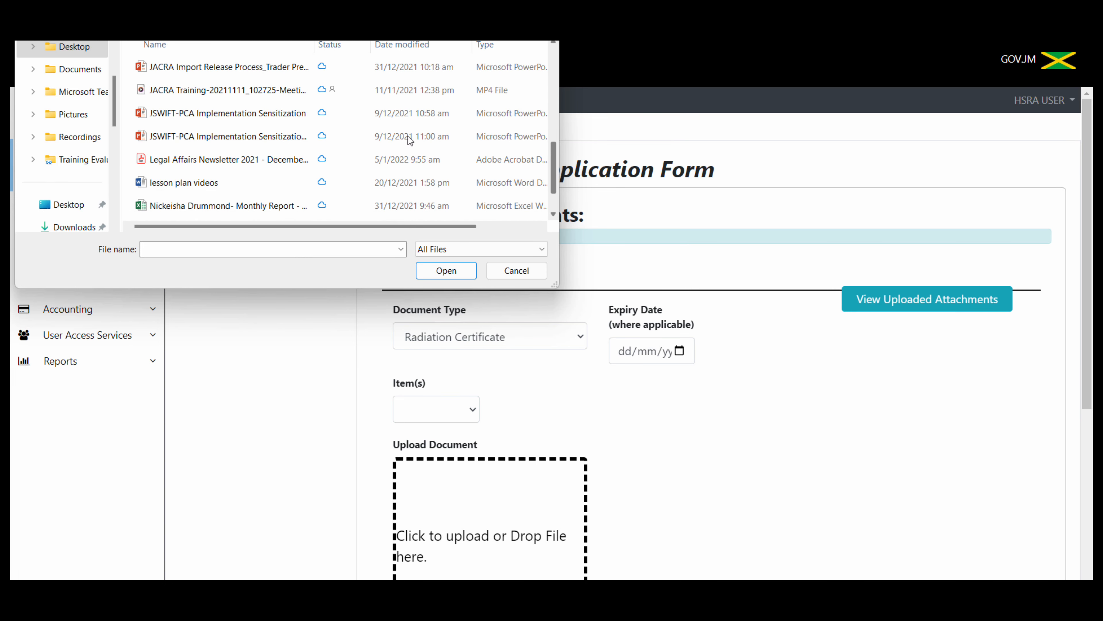
left_click(247, 160)
left_click(444, 269)
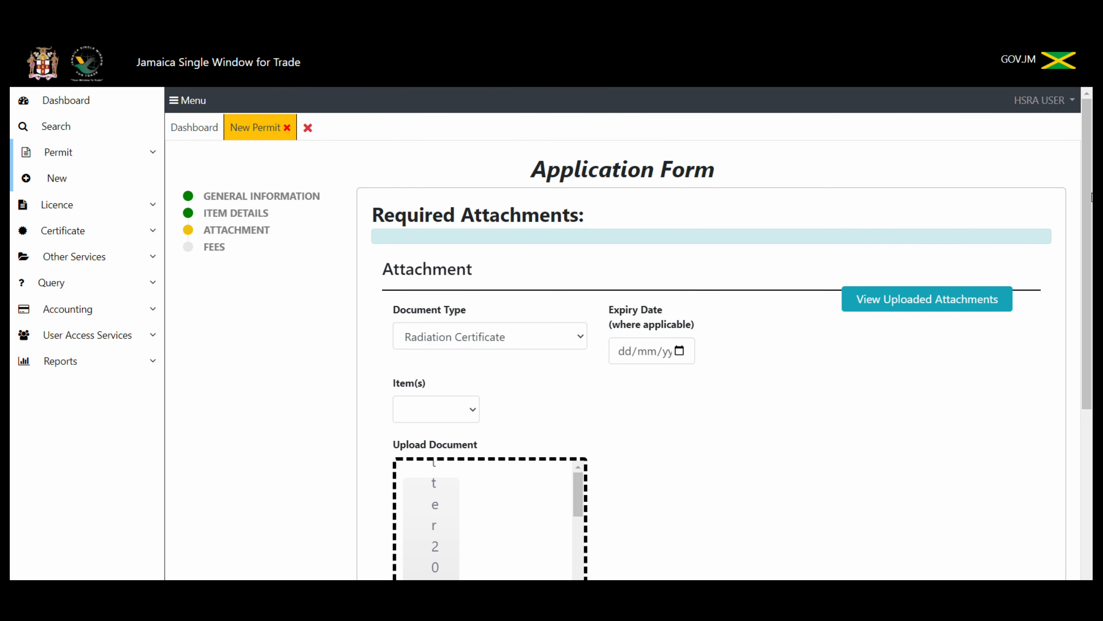
scroll(896, 379, "down", 5)
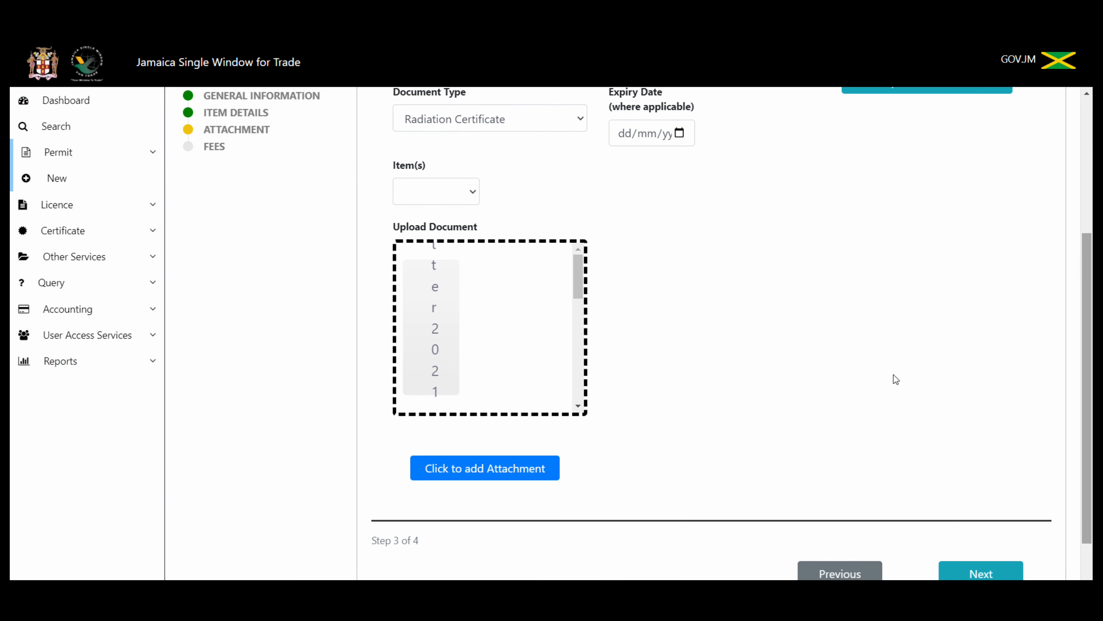
left_click(475, 469)
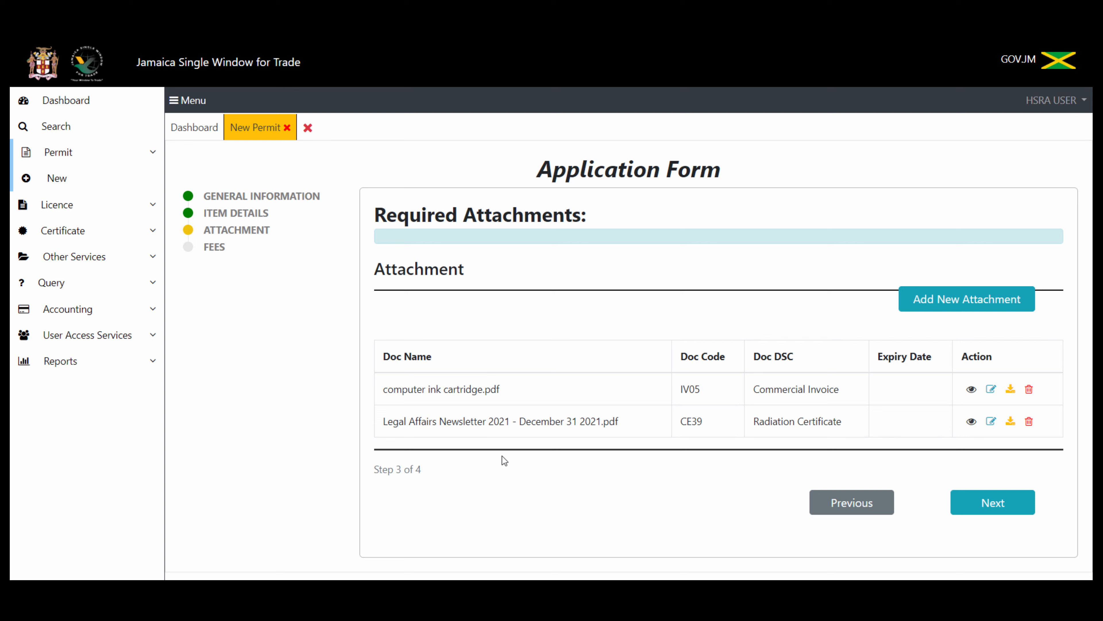
Step: Pass verification to the Fee Summary and submit the application with its J$ 50,000.00 fee
left_click(1012, 507)
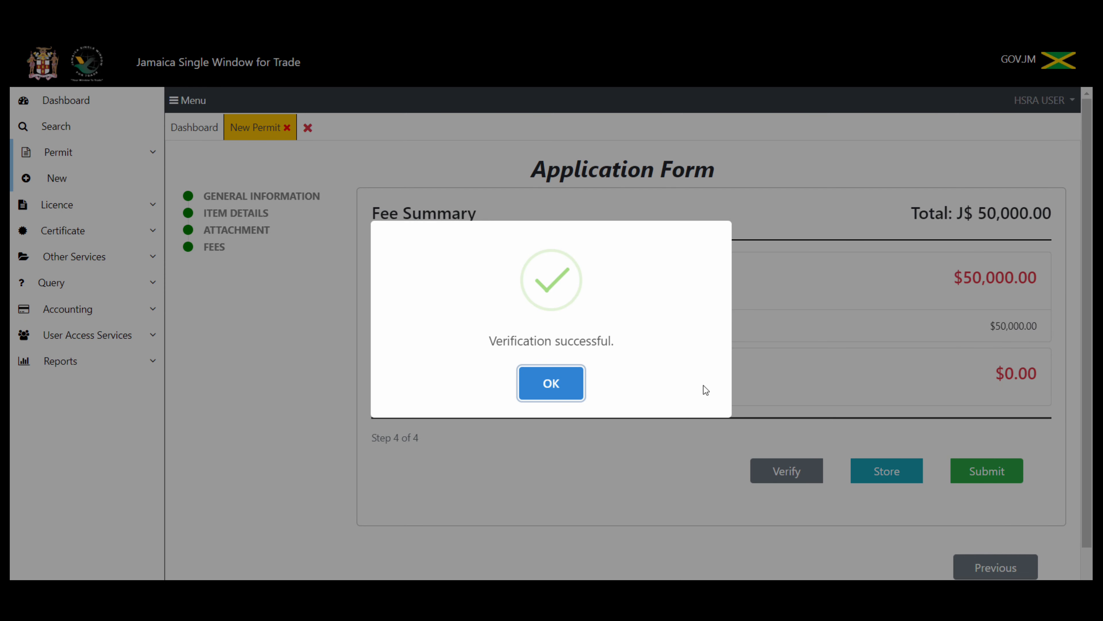
left_click(568, 391)
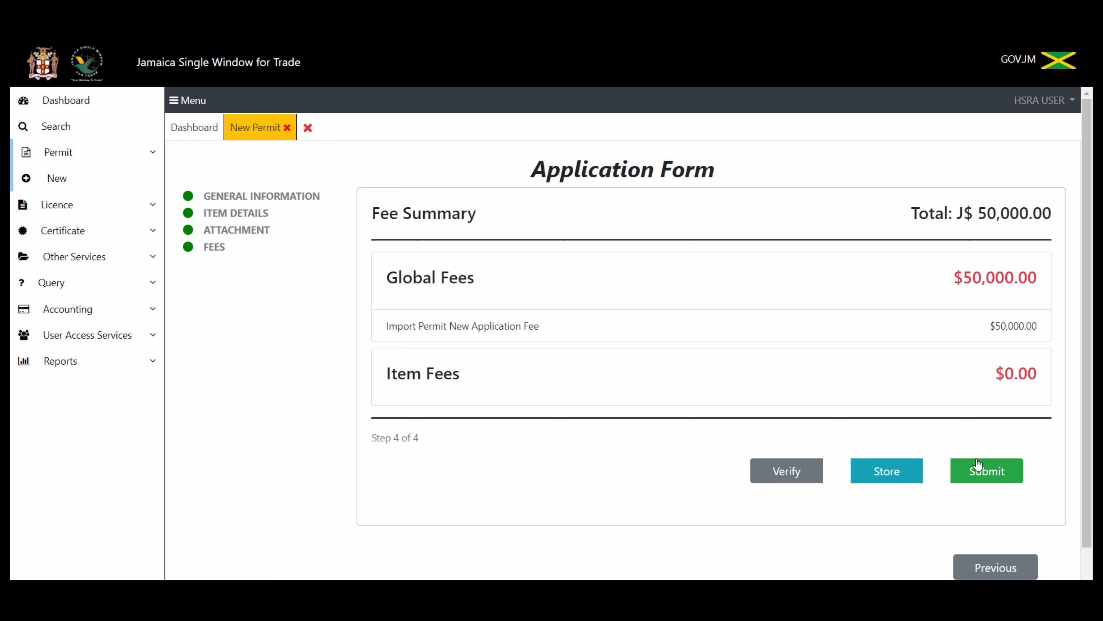
left_click(986, 473)
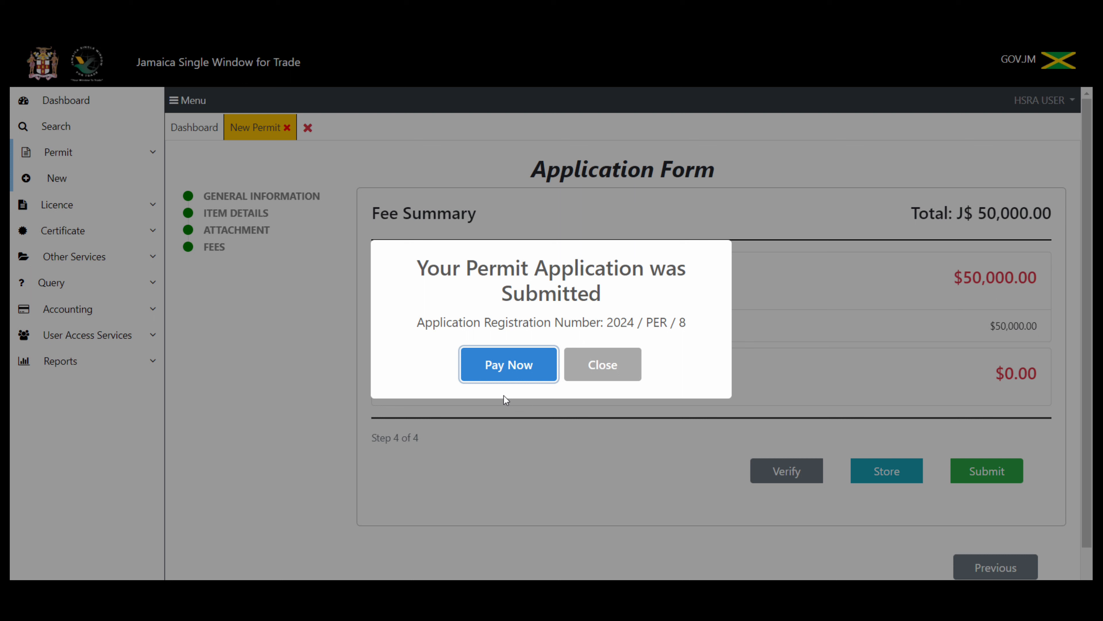
Step: Start a payment order for the trader, limited to Permit documents
left_click(512, 375)
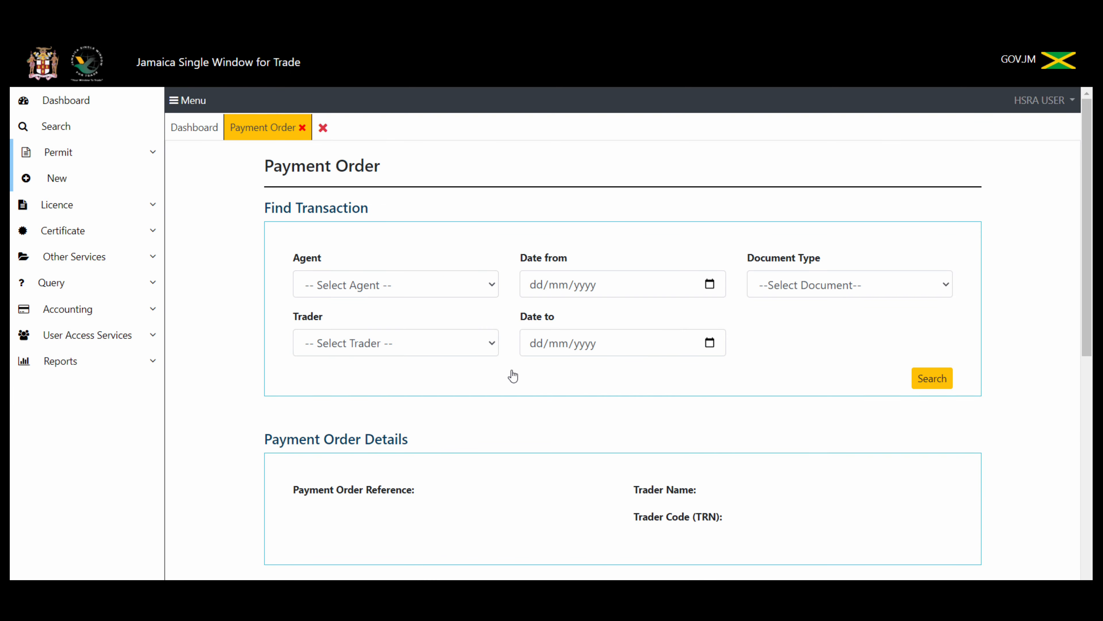
left_click(483, 348)
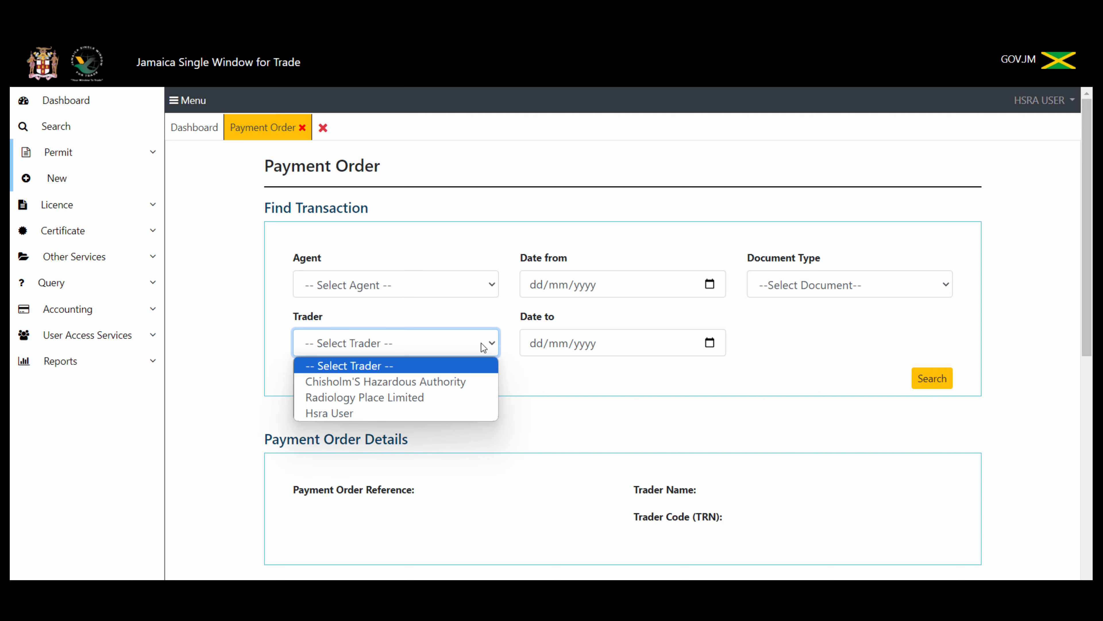
left_click(468, 382)
left_click(911, 287)
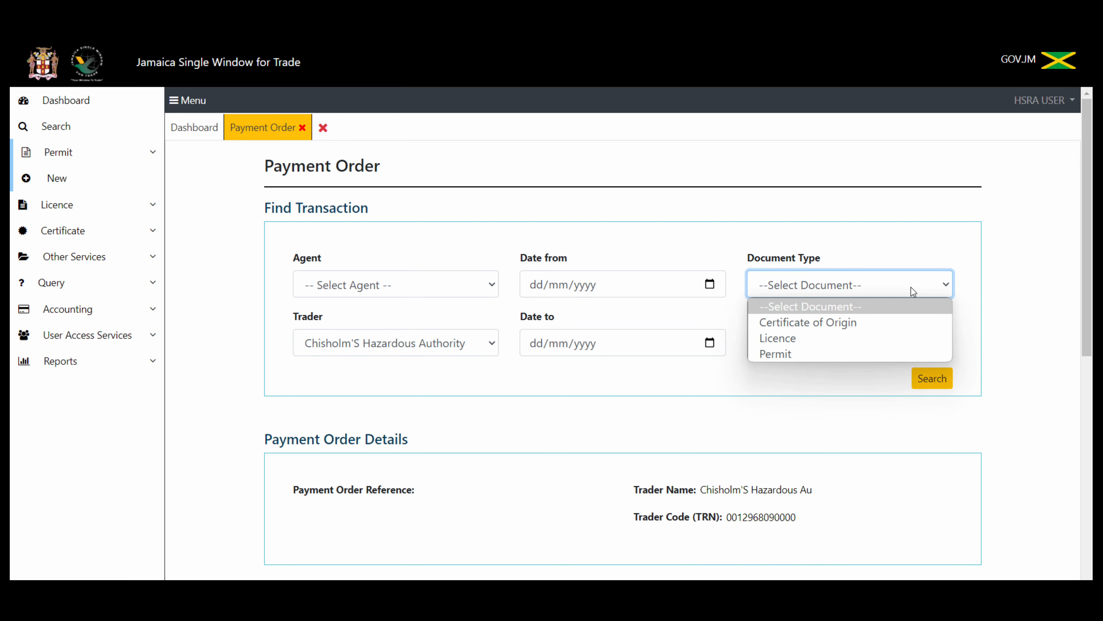
left_click(810, 354)
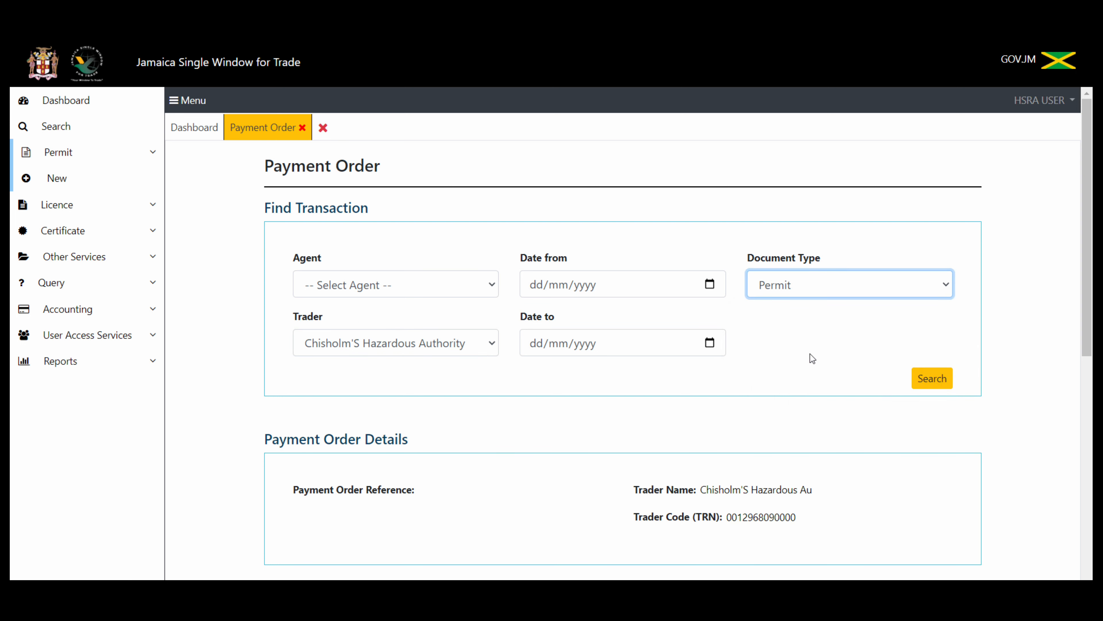
Step: Search for permit transactions dated from 16/01/2024
left_click(939, 380)
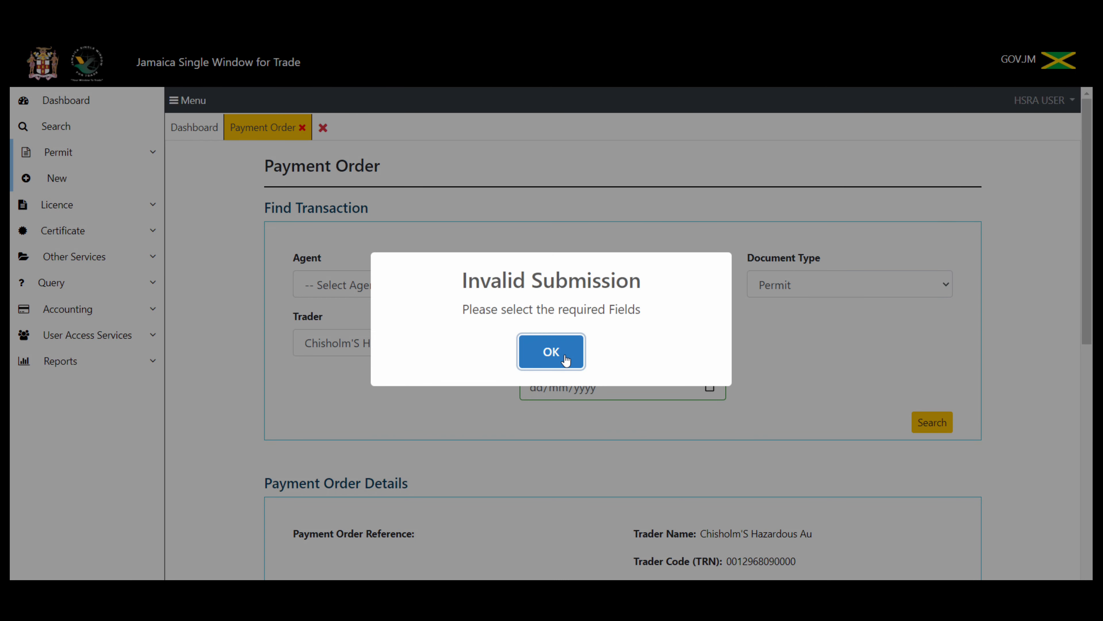
left_click(564, 356)
left_click(711, 327)
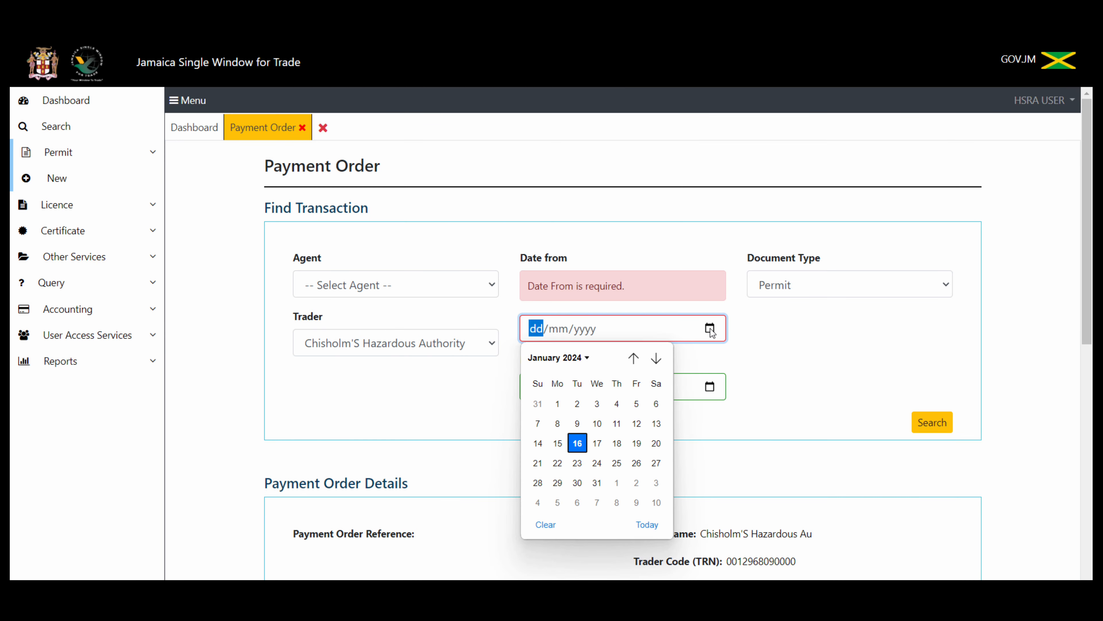
left_click(578, 444)
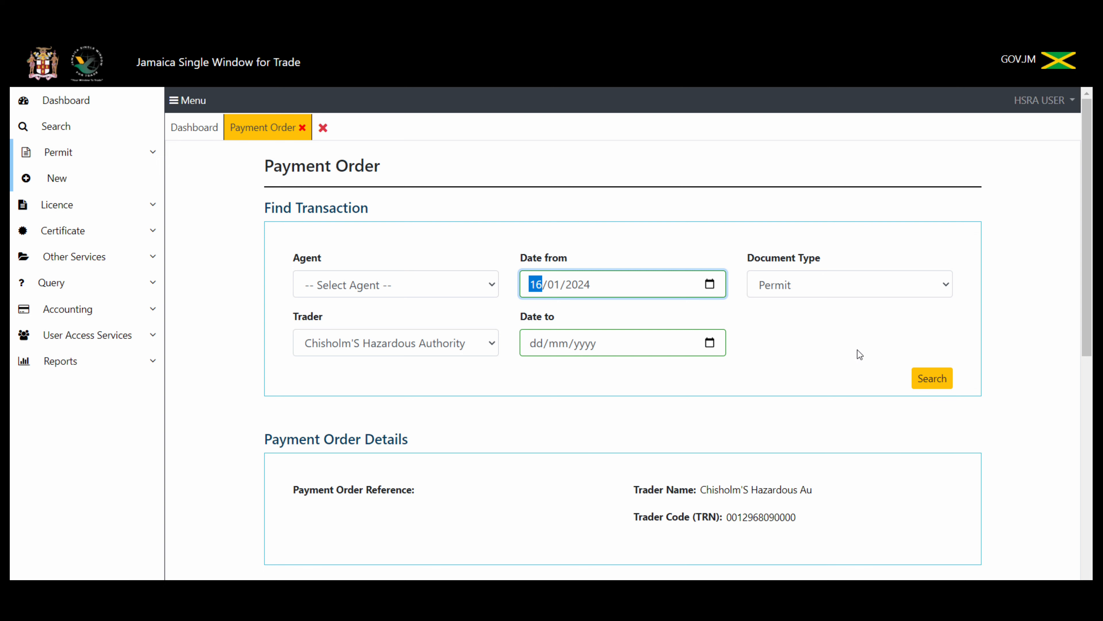
left_click(926, 379)
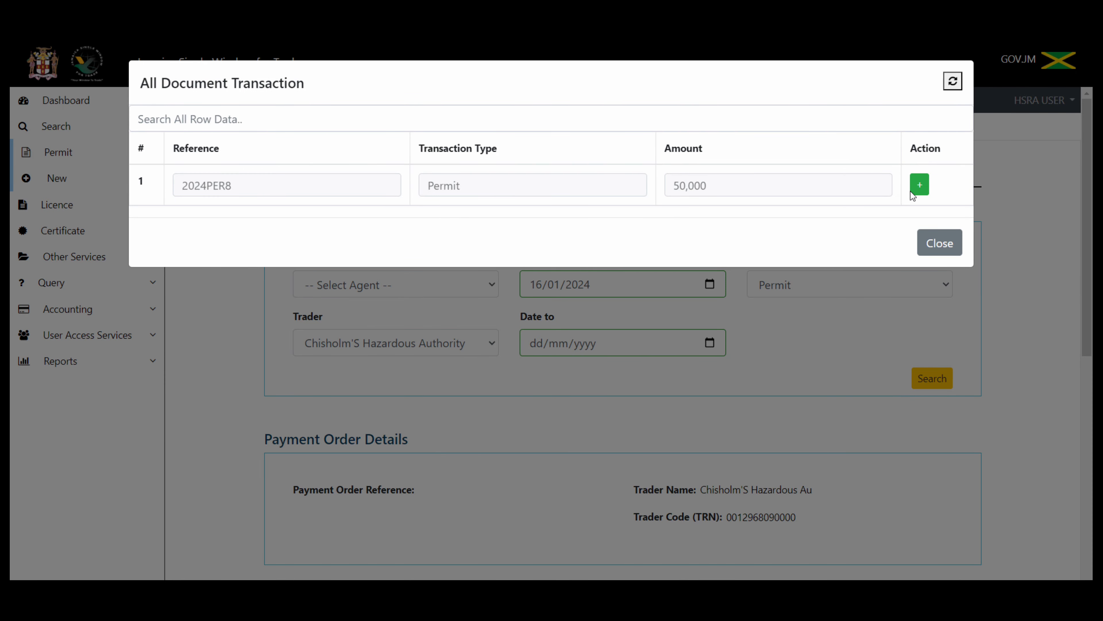
Step: Add the 2024PER8 permit transaction of 50,000 to the payment order
left_click(921, 184)
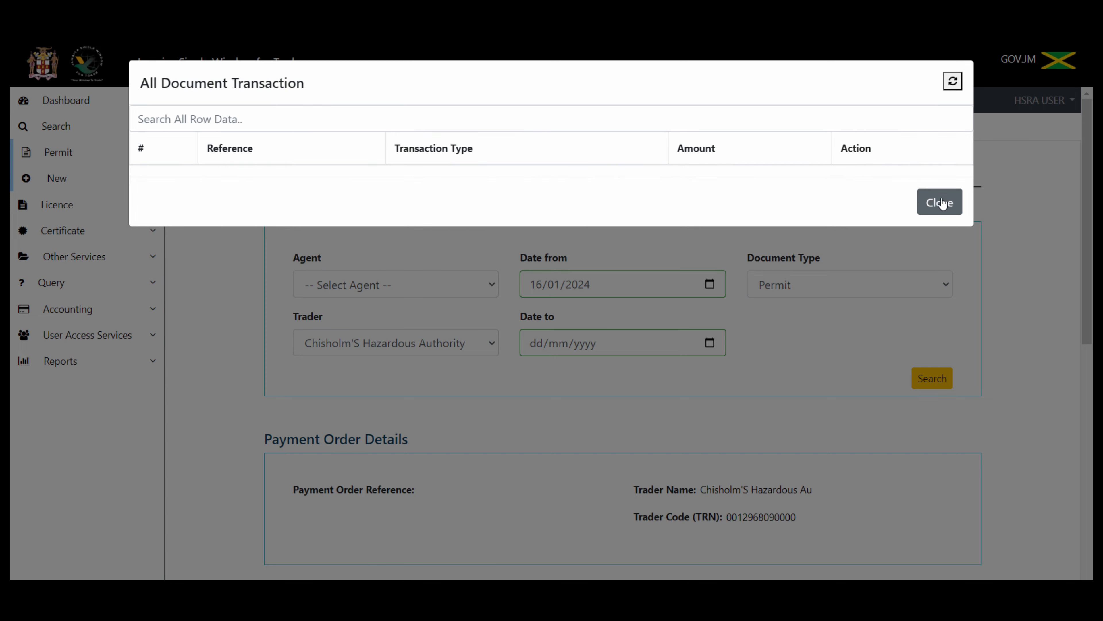
left_click(951, 208)
left_click_drag(1089, 221, 1092, 428)
scroll(709, 315, "down", 1)
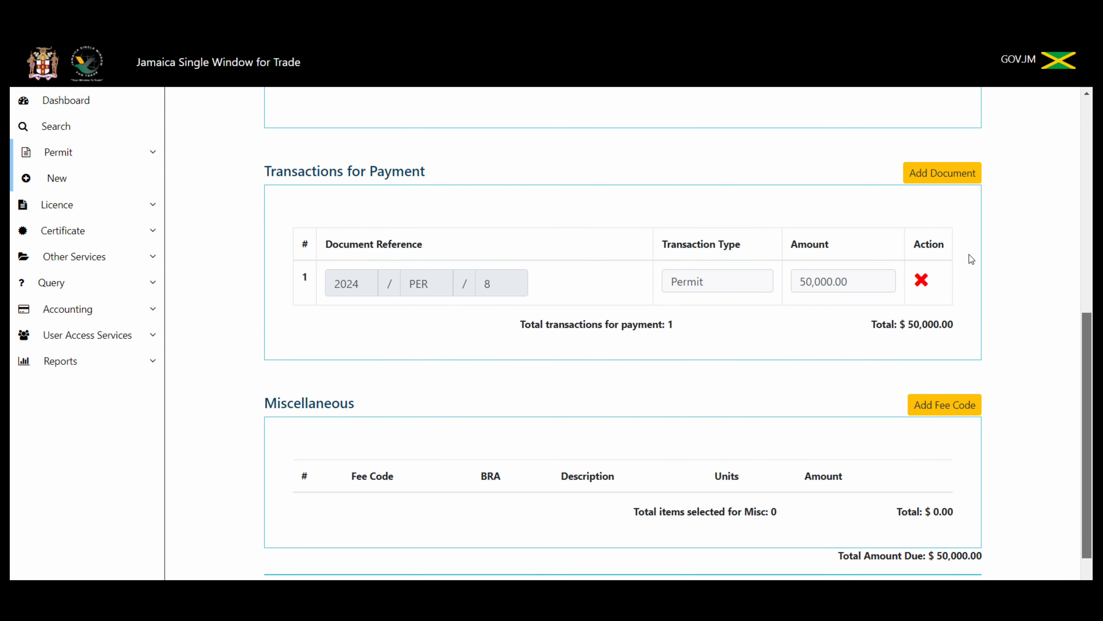
scroll(1089, 355, "down", 2)
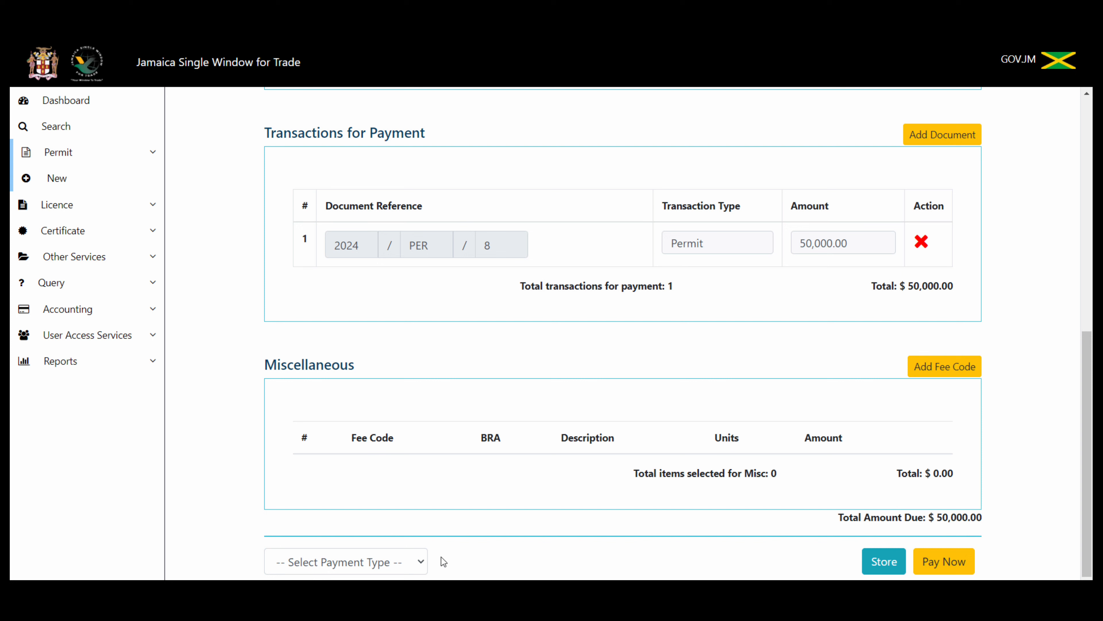
Step: Set the payment type to E-Payment and choose Pay Now
left_click(421, 558)
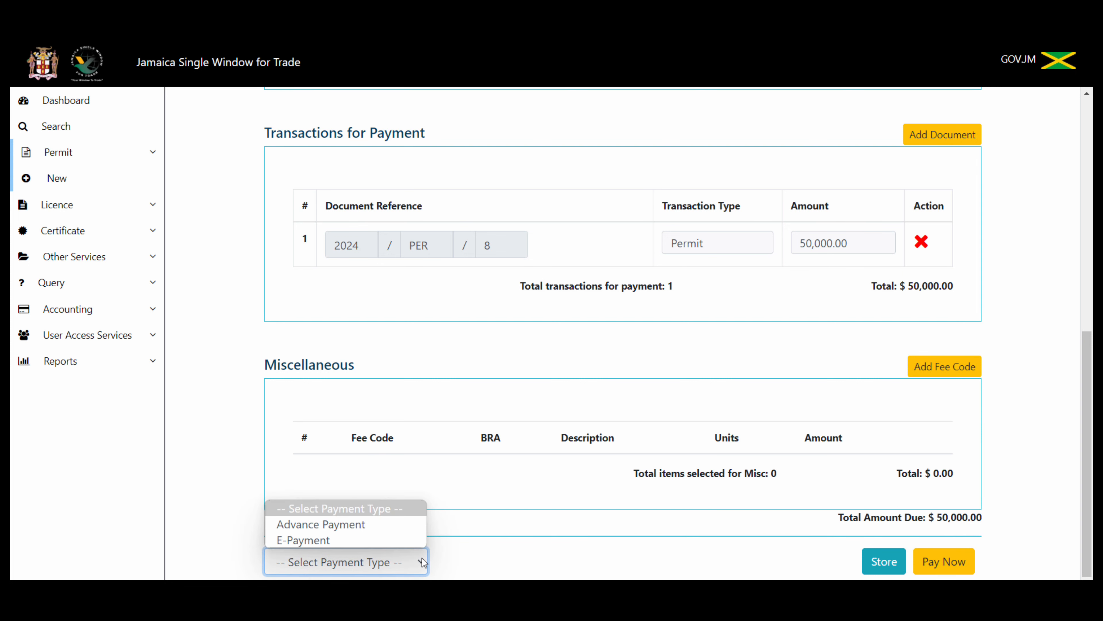
left_click(375, 539)
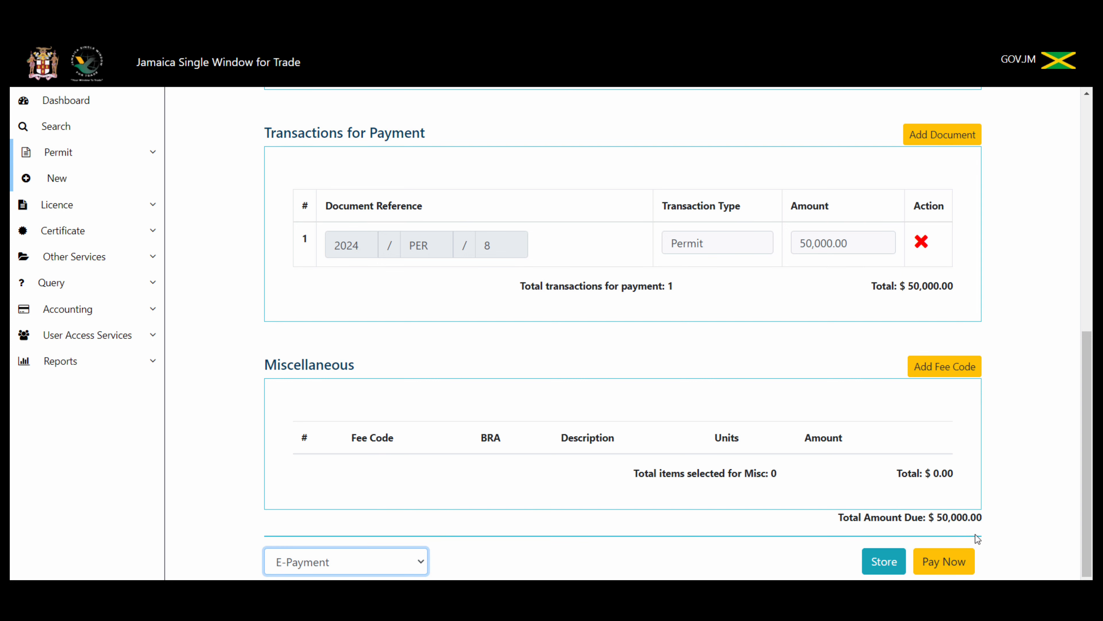
left_click(960, 572)
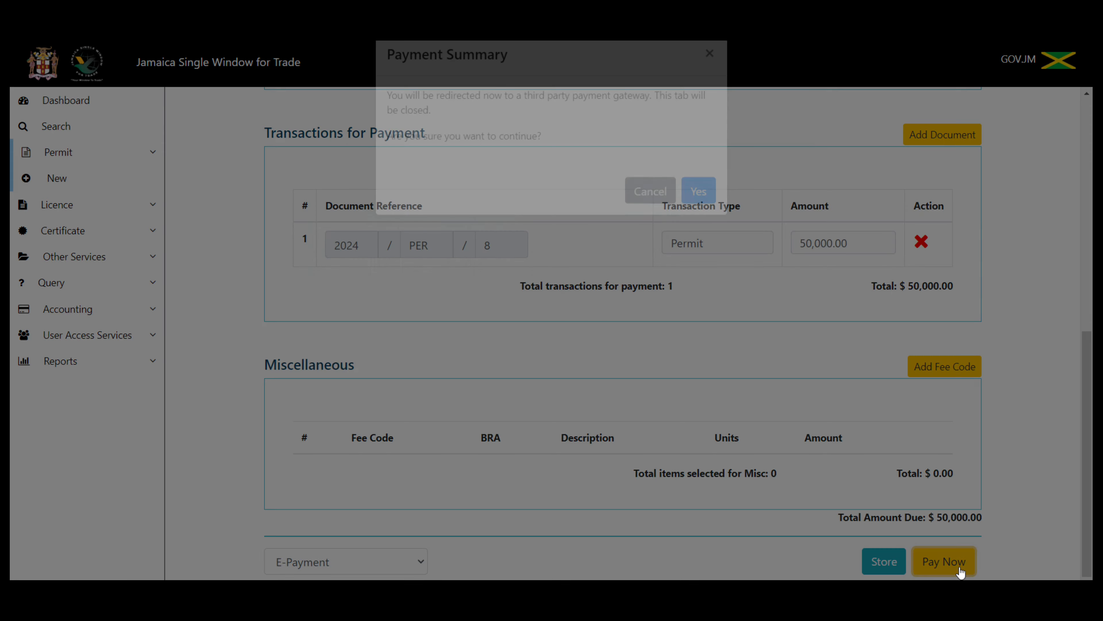